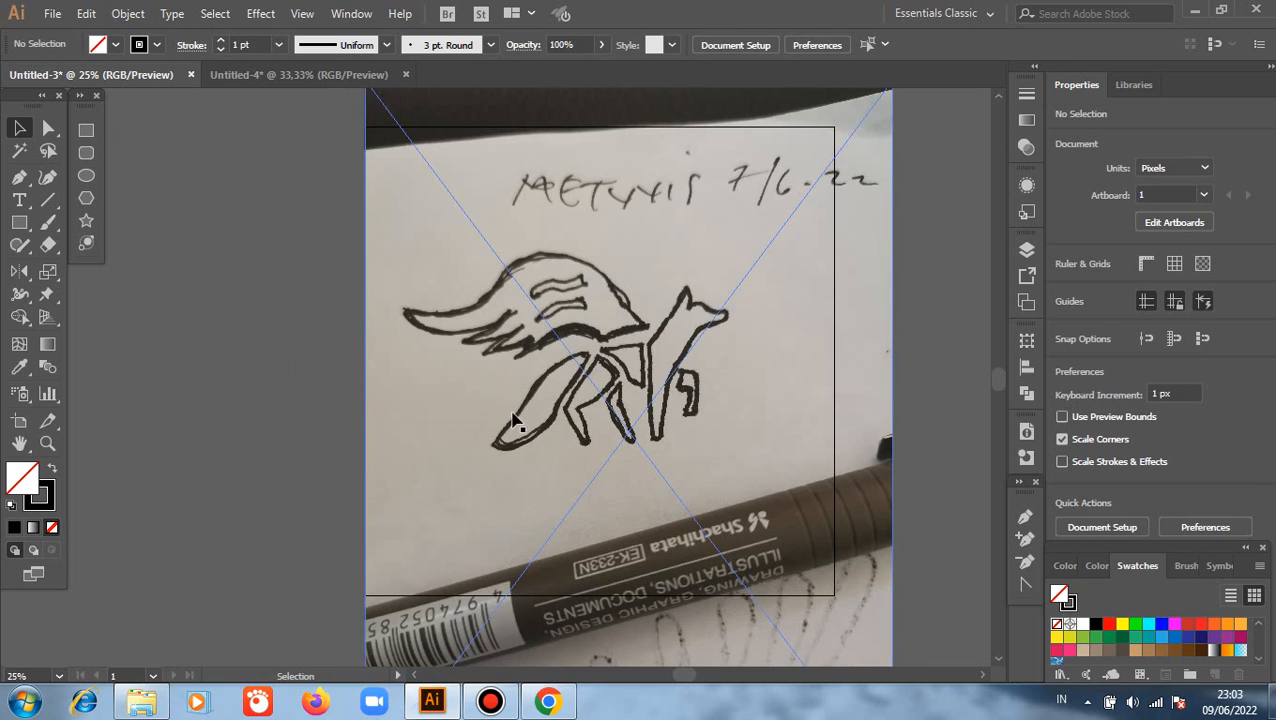
Shift the placed sketch photo slightly to the right on the artboard, deselect it, and make the stroke colour active
{"action": "left_click_drag", "start_coordinate": [516, 418], "coordinate": [535, 418]}
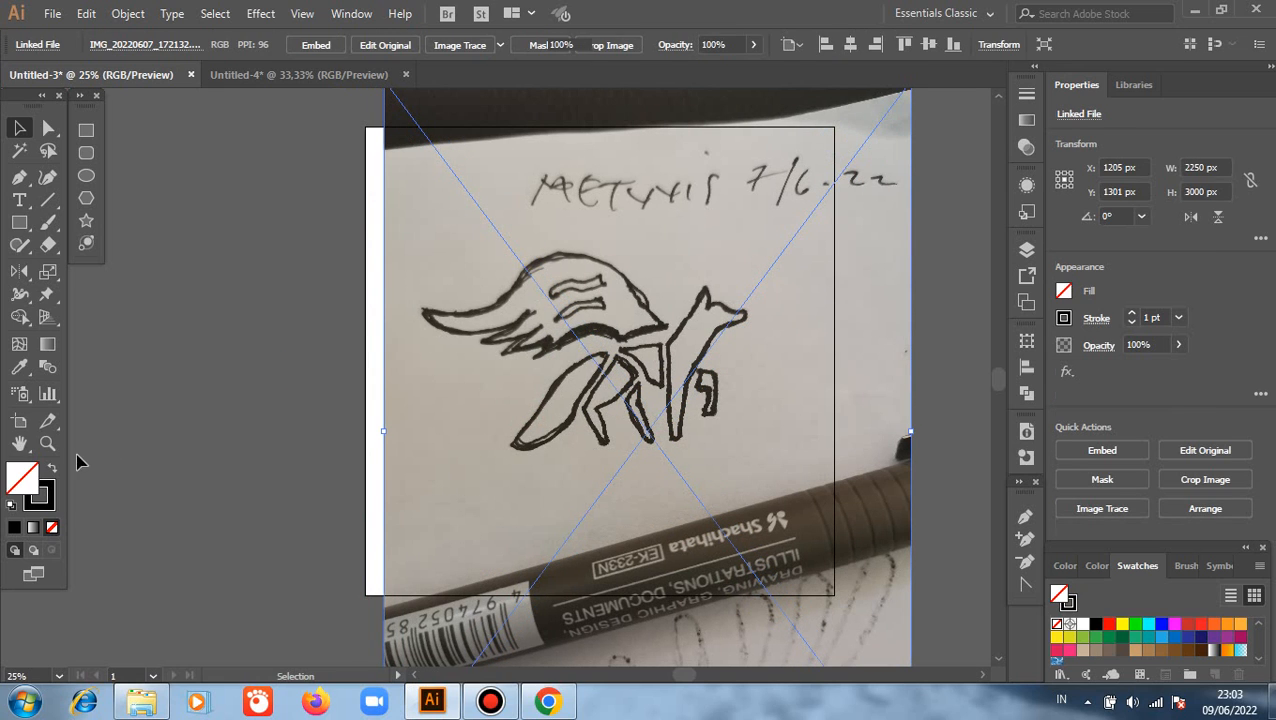
{"action": "left_click", "coordinate": [80, 461]}
{"action": "left_click", "coordinate": [50, 497]}
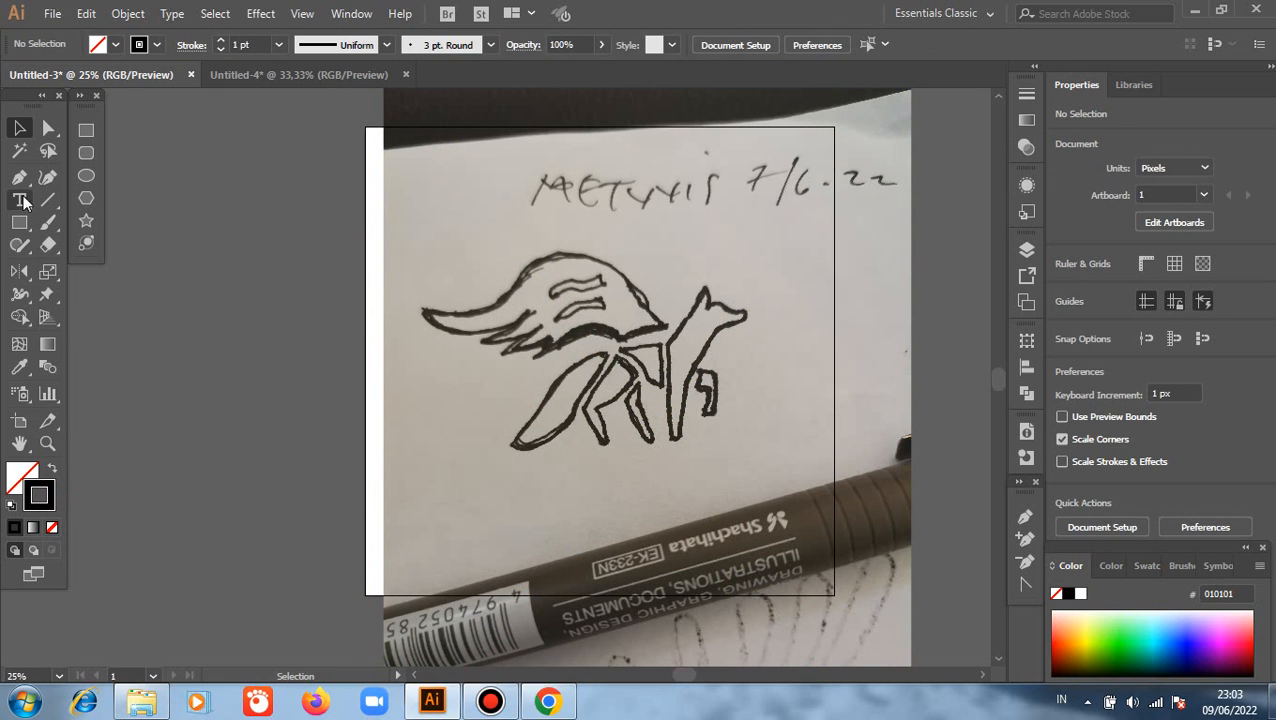
Trace the back of the fox's neck and its pointed ear with the Pen tool, starting at the neck's base
{"action": "left_click", "coordinate": [19, 177]}
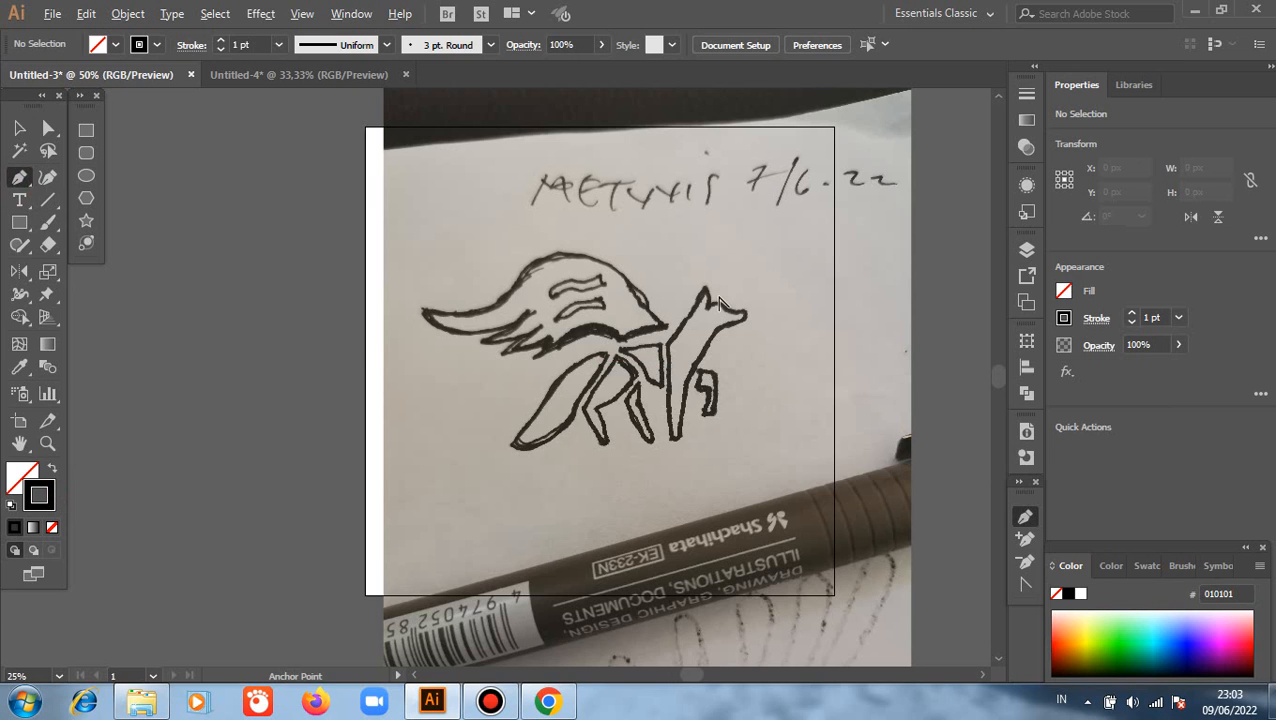
{"action": "scroll", "coordinate": [720, 303], "scroll_direction": "up", "scroll_amount": 2}
{"action": "left_click", "coordinate": [614, 392]}
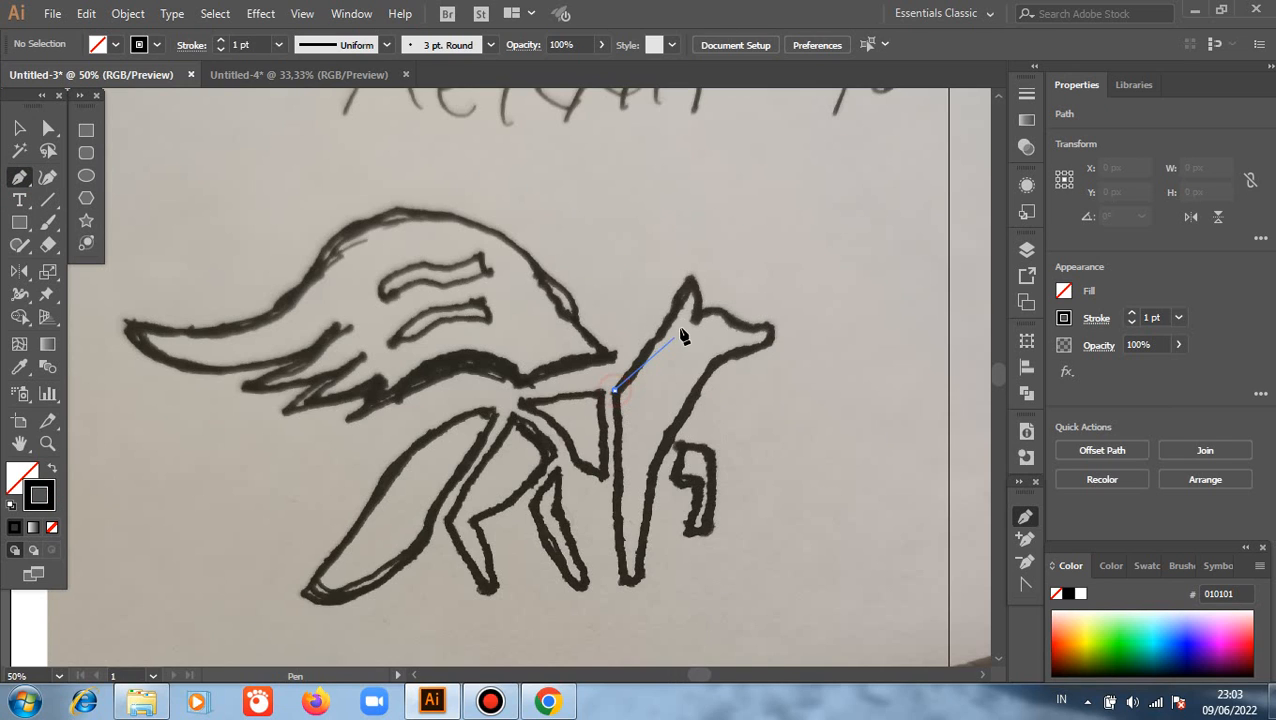
{"action": "left_click", "coordinate": [690, 276]}
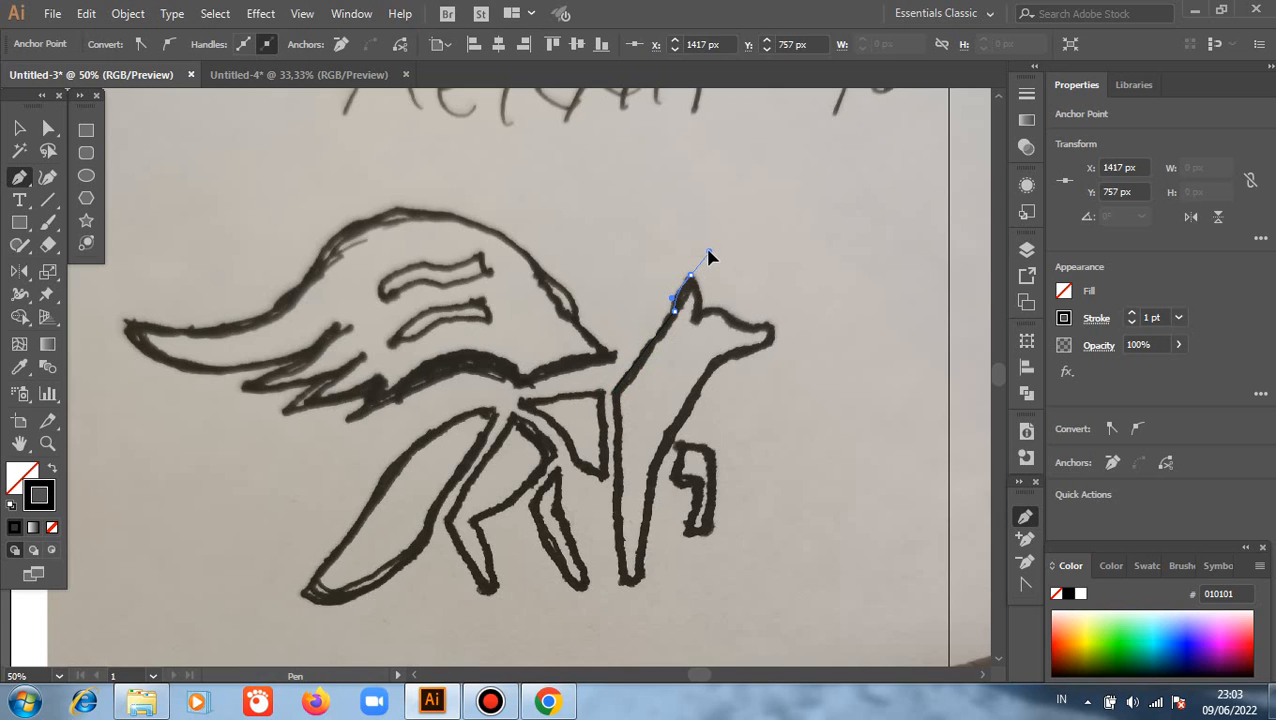
{"action": "left_click_drag", "start_coordinate": [709, 252], "coordinate": [709, 251]}
{"action": "left_click", "coordinate": [692, 280]}
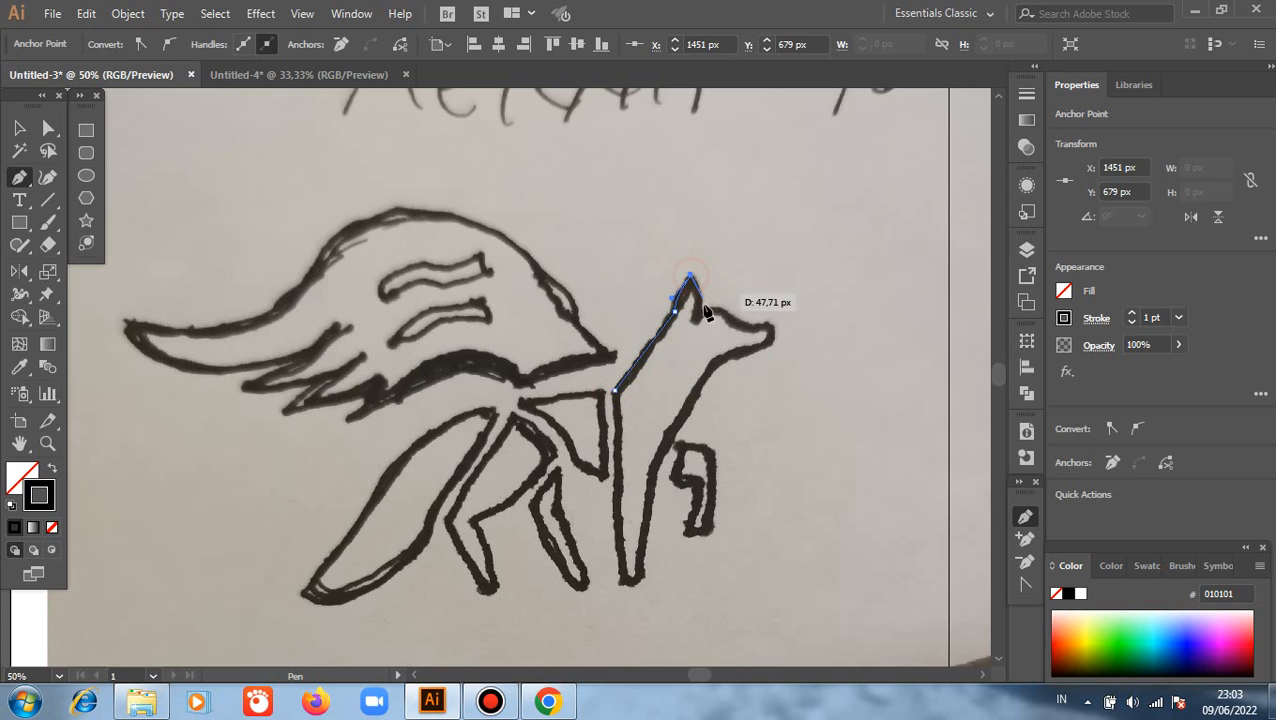
{"action": "left_click", "coordinate": [695, 322]}
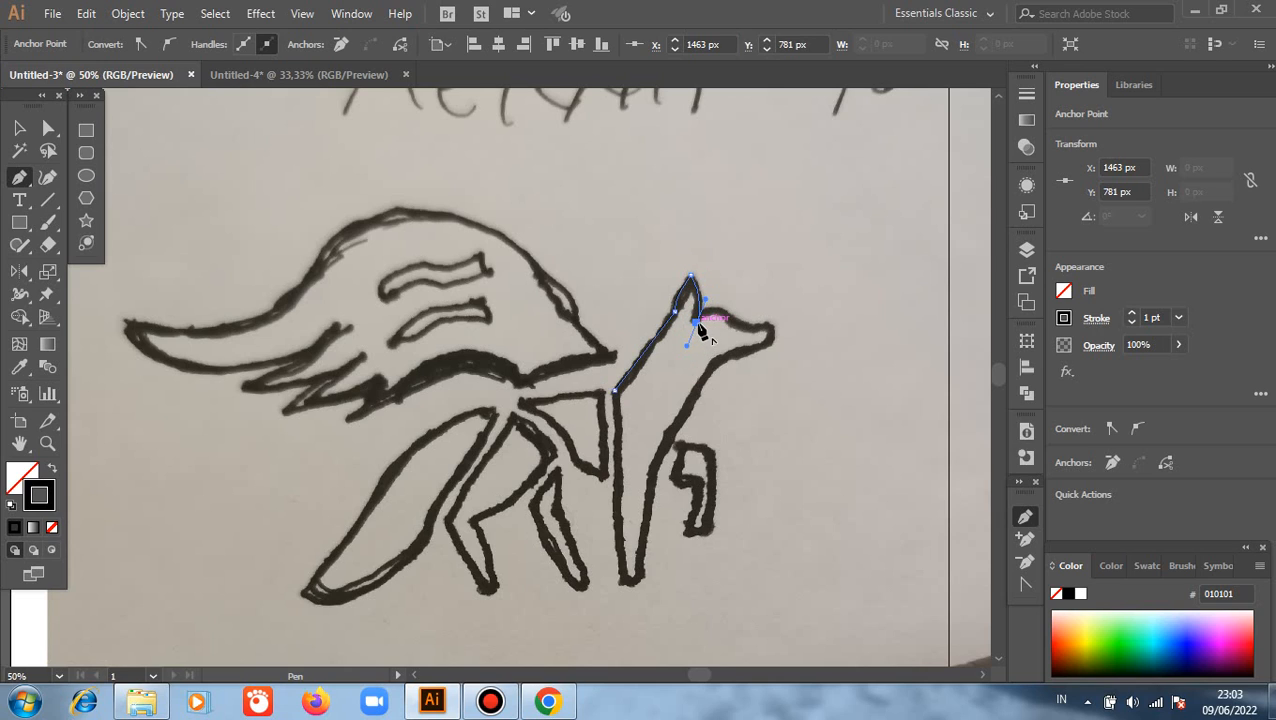
Continue the fox outline with curved segments over the forehead, around the snout and along the jaw to the throat
{"action": "left_click", "coordinate": [728, 320]}
{"action": "left_click", "coordinate": [729, 321]}
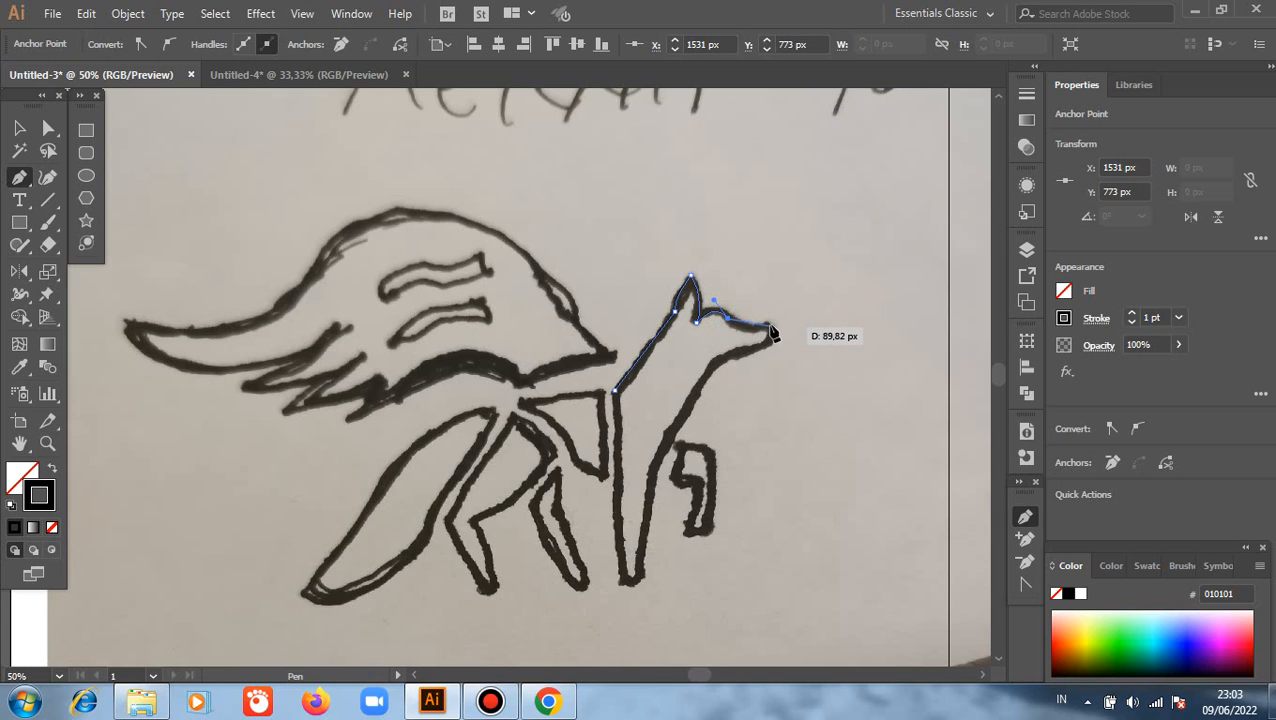
{"action": "left_click", "coordinate": [772, 327]}
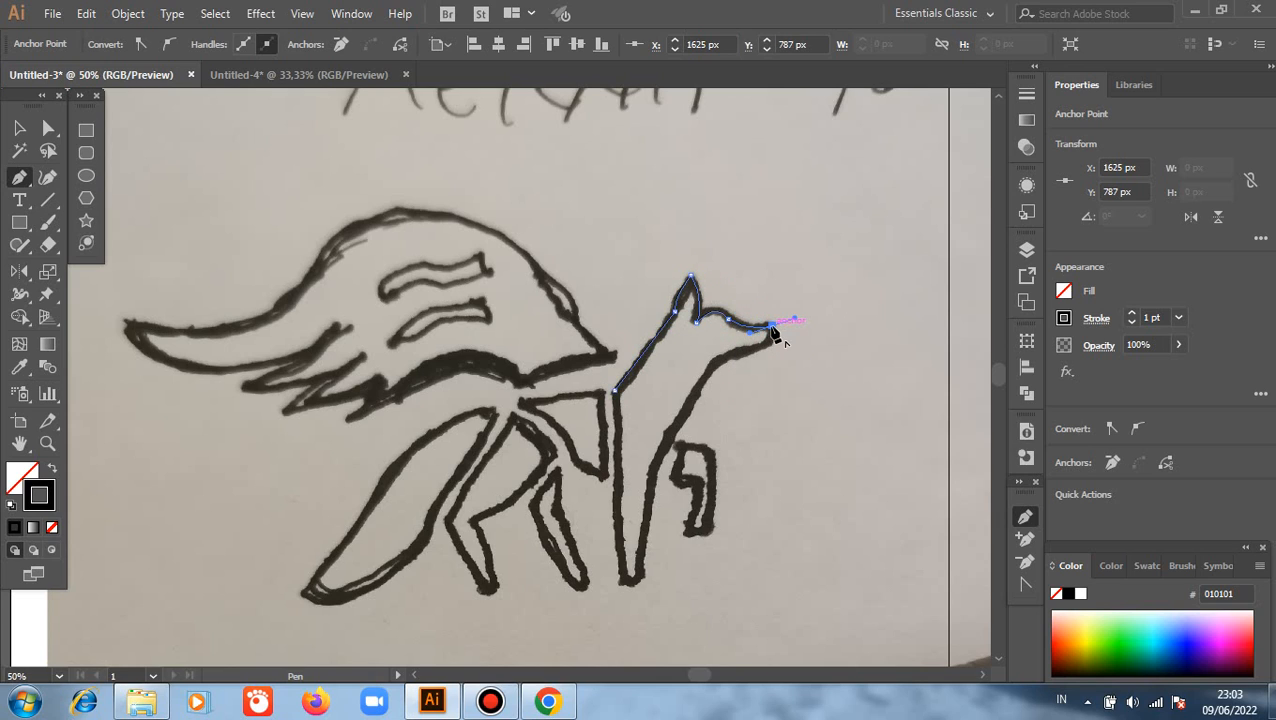
{"action": "scroll", "coordinate": [755, 390], "scroll_direction": "up", "scroll_amount": 2}
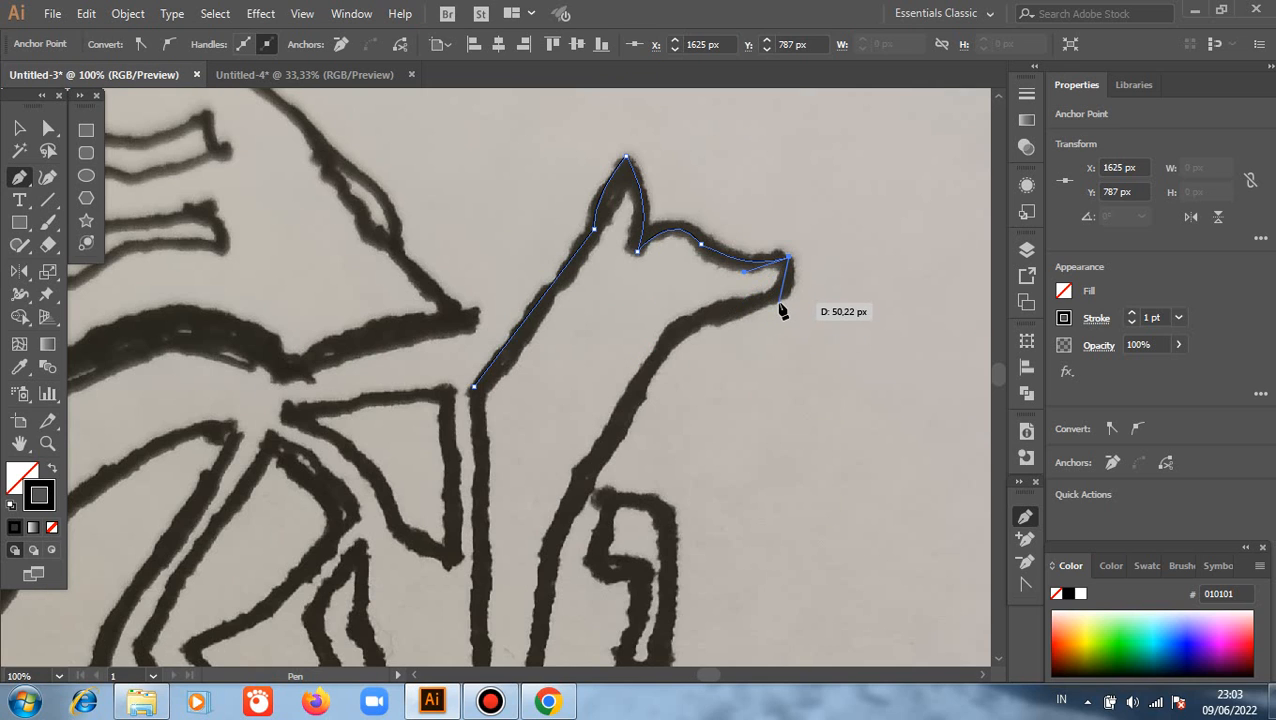
{"action": "left_click_drag", "start_coordinate": [778, 298], "coordinate": [756, 313]}
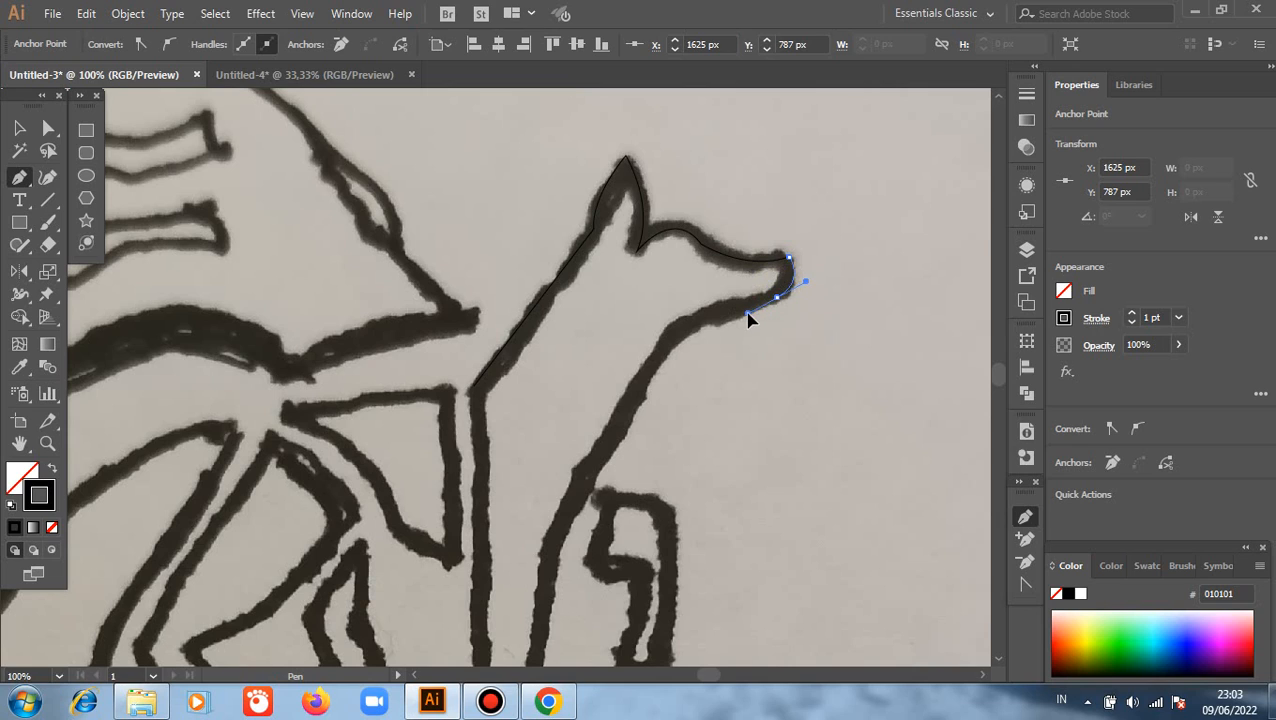
{"action": "left_click", "coordinate": [676, 336]}
{"action": "left_click_drag", "start_coordinate": [648, 355], "coordinate": [646, 355]}
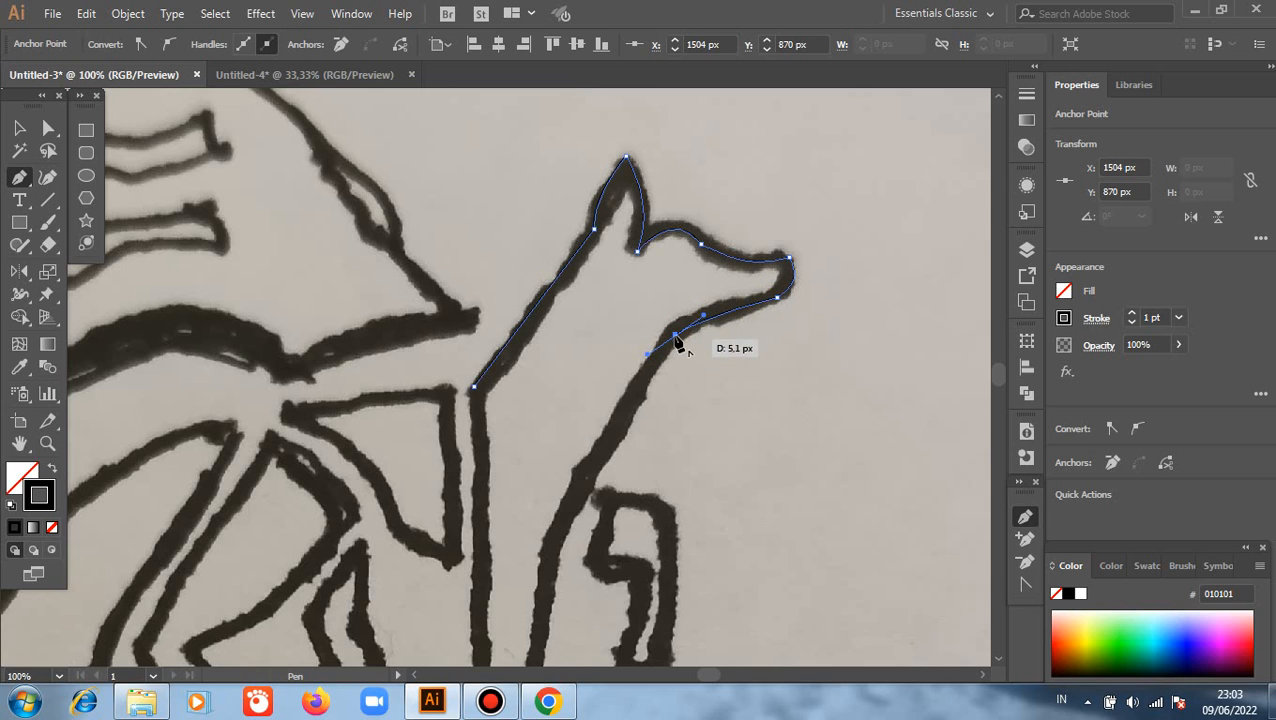
Trace the chest and the straight front leg with its rounded foot, closing the outline at the neck's base
{"action": "scroll", "coordinate": [651, 415], "scroll_direction": "down", "scroll_amount": 2}
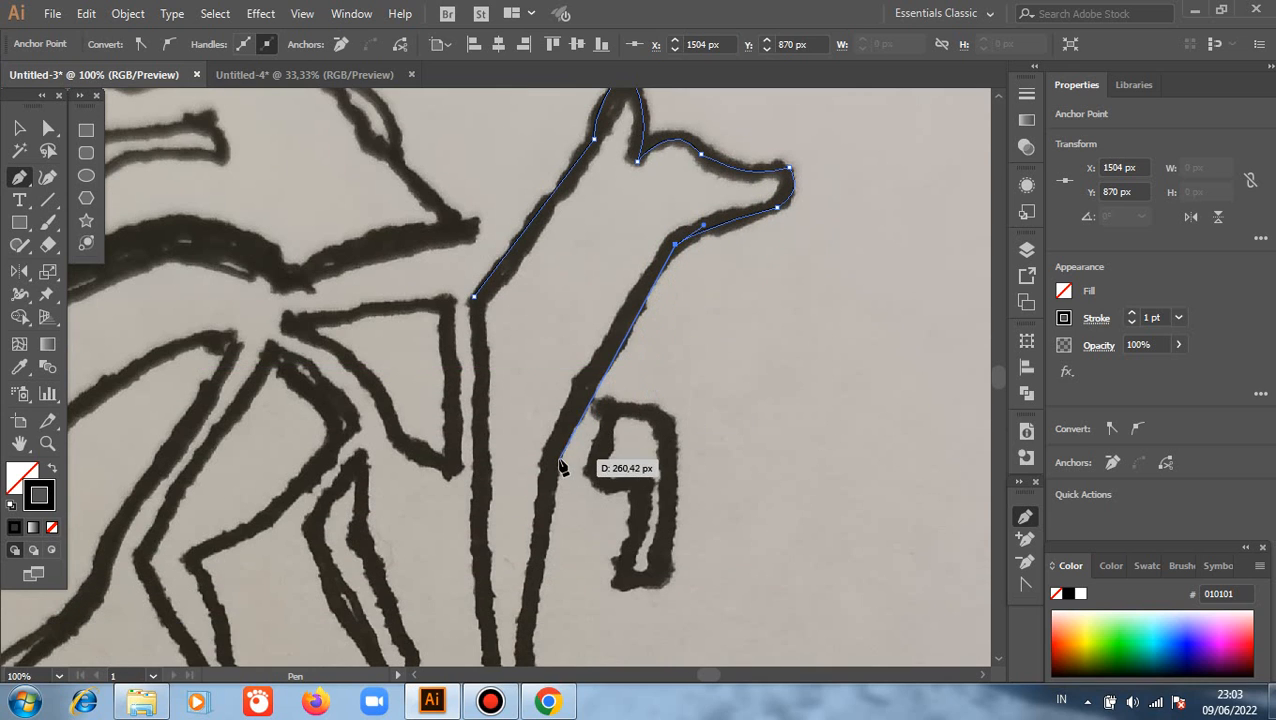
{"action": "left_click", "coordinate": [557, 460]}
{"action": "left_click_drag", "start_coordinate": [560, 522], "coordinate": [561, 470]}
{"action": "scroll", "coordinate": [561, 470], "scroll_direction": "down", "scroll_amount": 3}
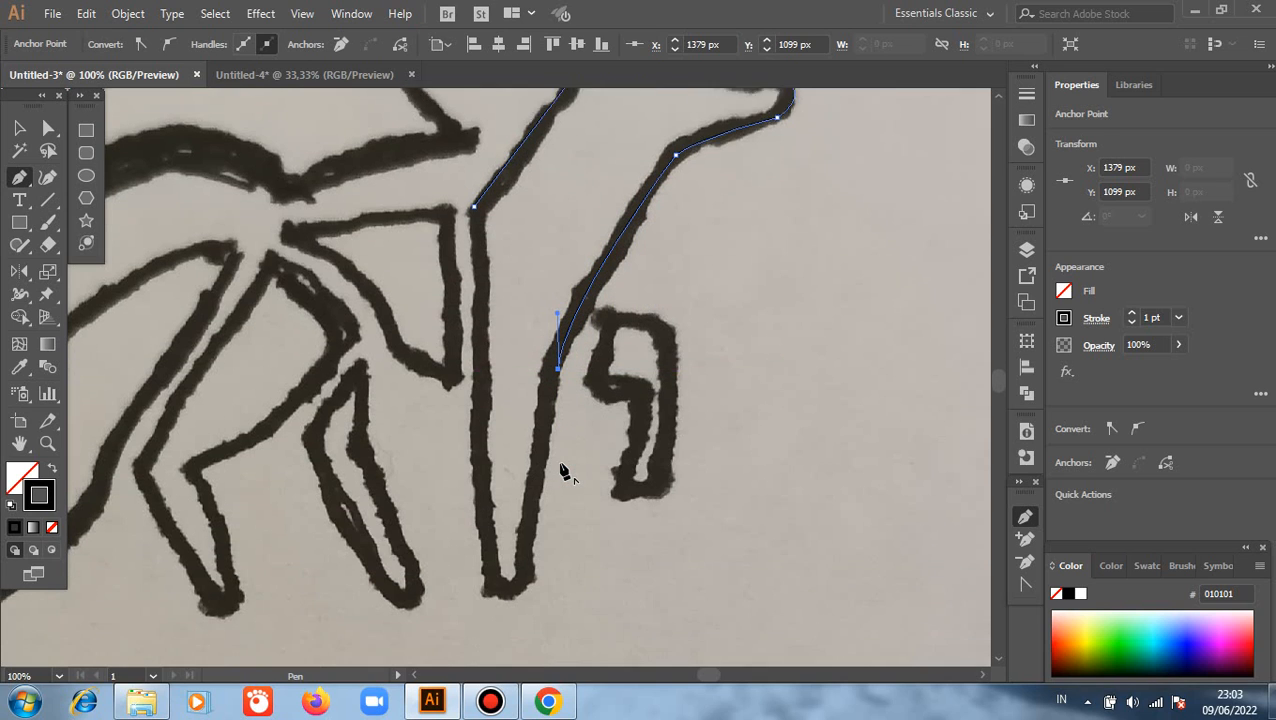
{"action": "left_click", "coordinate": [530, 519]}
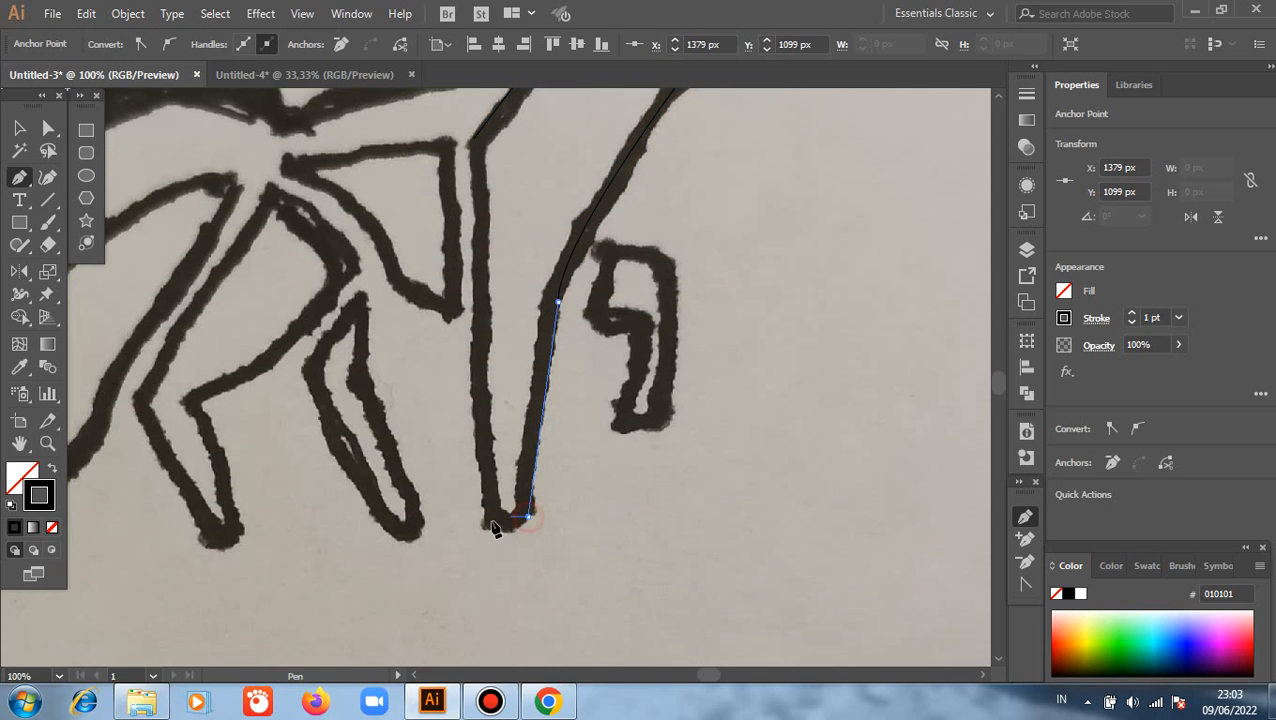
{"action": "left_click", "coordinate": [492, 522]}
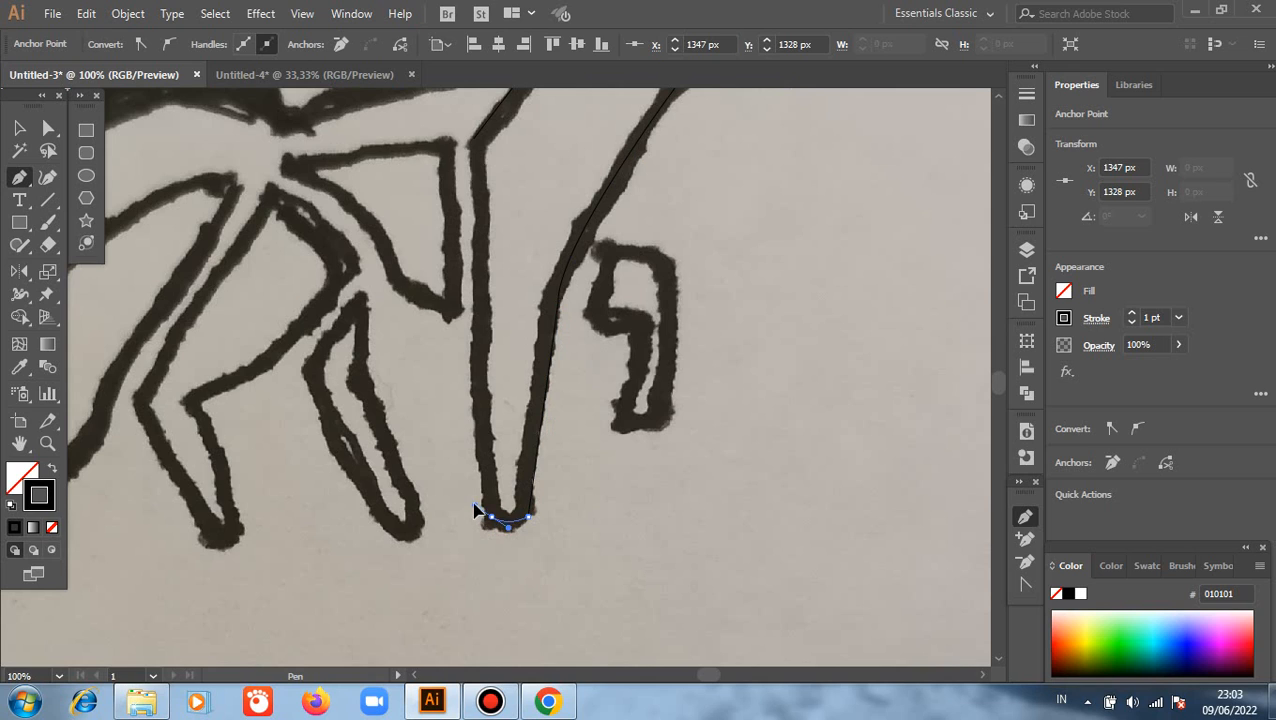
{"action": "left_click", "coordinate": [492, 518]}
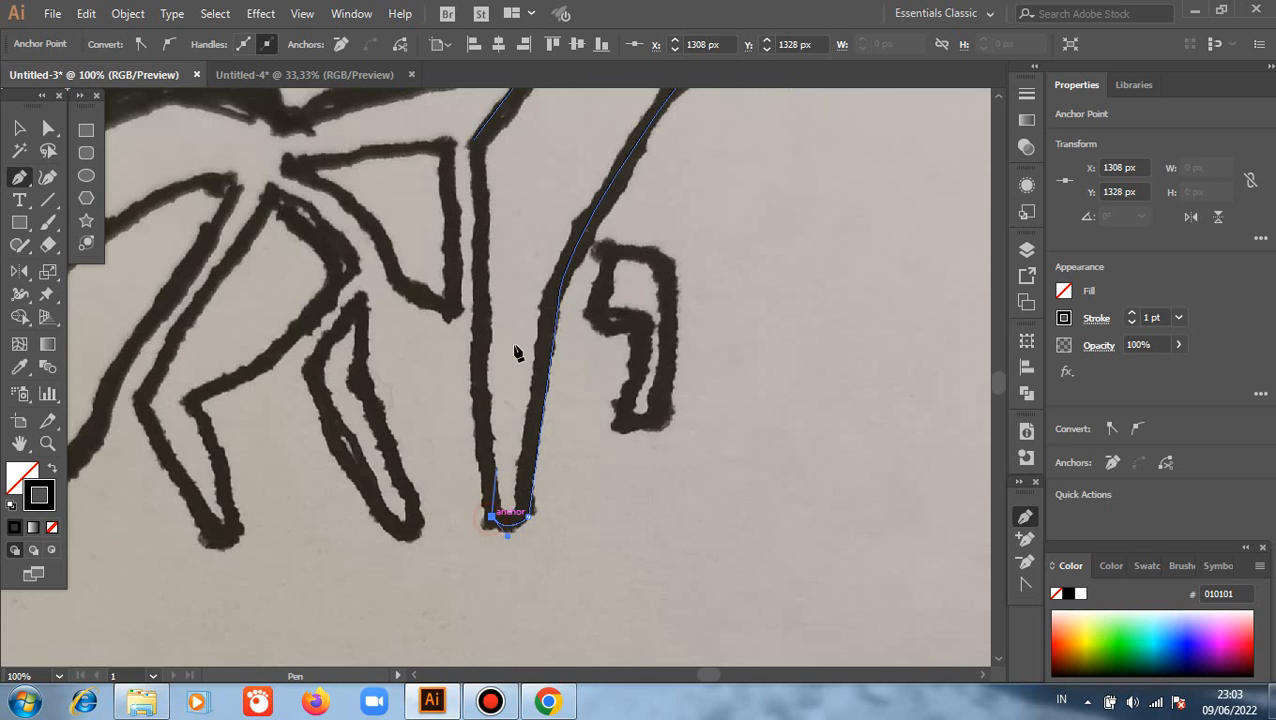
{"action": "scroll", "coordinate": [508, 322], "scroll_direction": "down", "scroll_amount": 1}
{"action": "scroll", "coordinate": [508, 322], "scroll_direction": "up", "scroll_amount": 4}
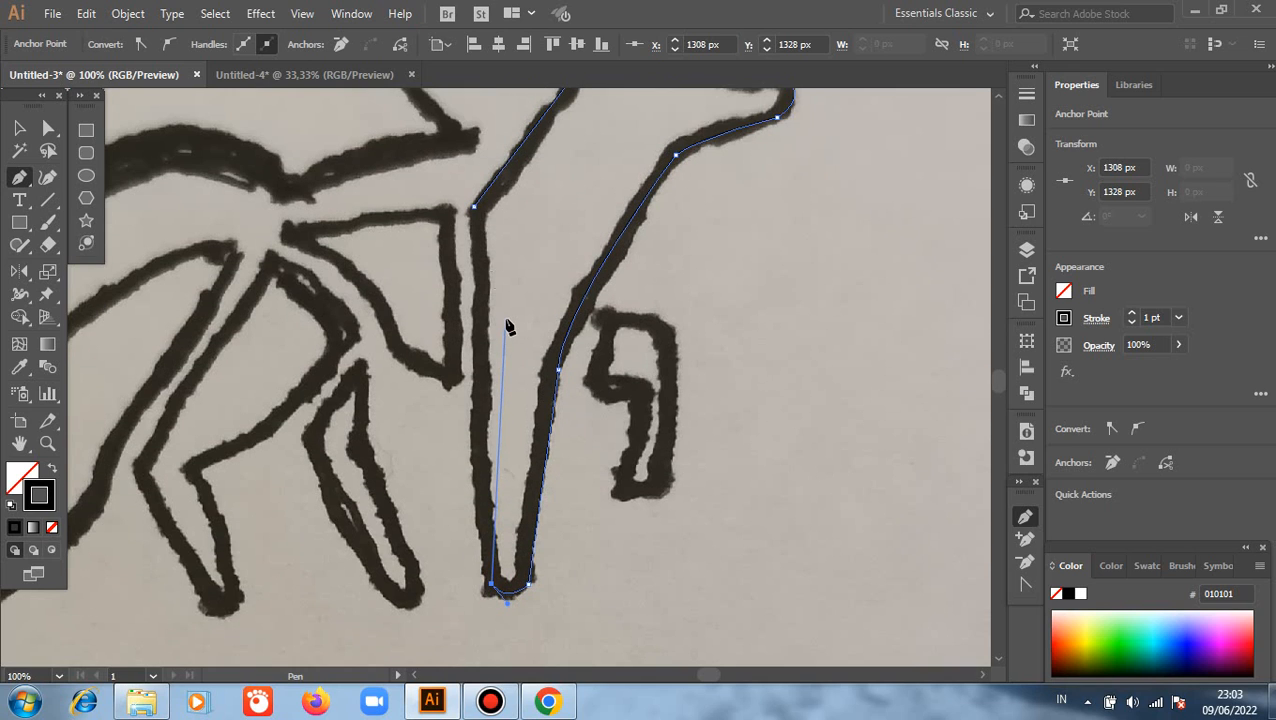
{"action": "left_click", "coordinate": [475, 212]}
Trace the triangular body piece behind the front leg as a closed path with a curved lower edge
{"action": "left_click", "coordinate": [450, 213]}
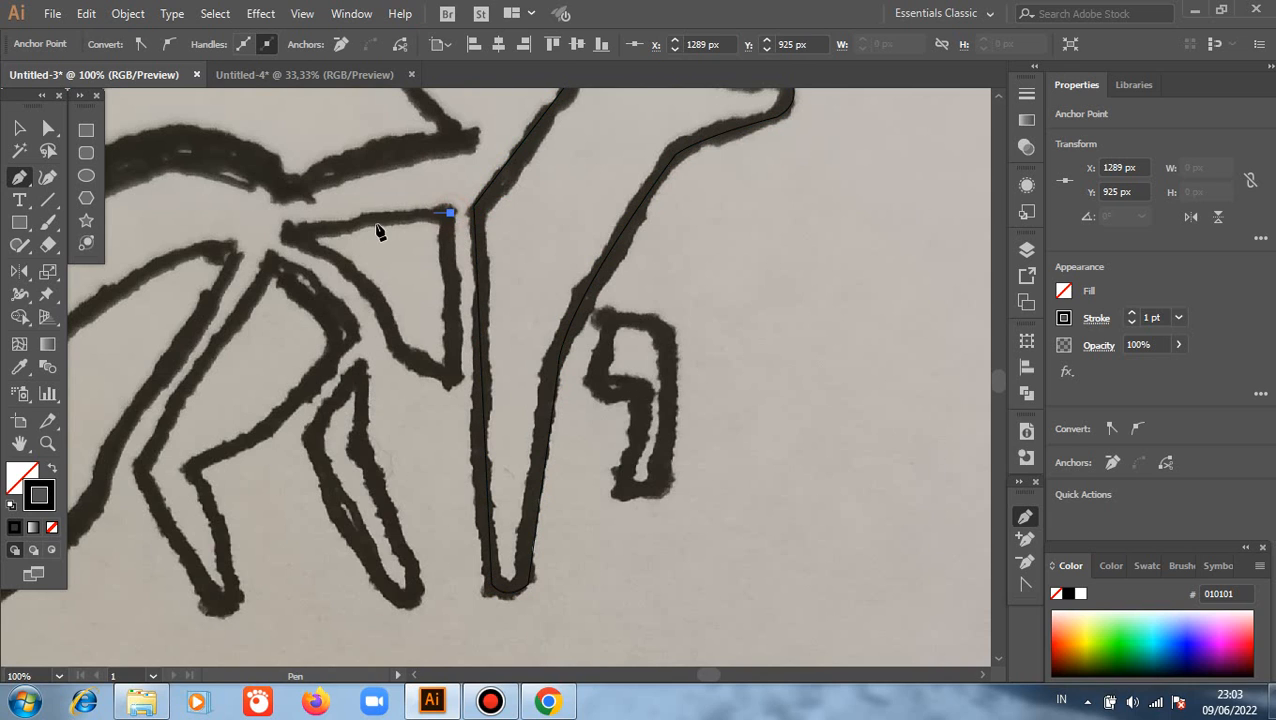
{"action": "left_click", "coordinate": [287, 236]}
{"action": "left_click", "coordinate": [401, 357]}
{"action": "left_click", "coordinate": [401, 357]}
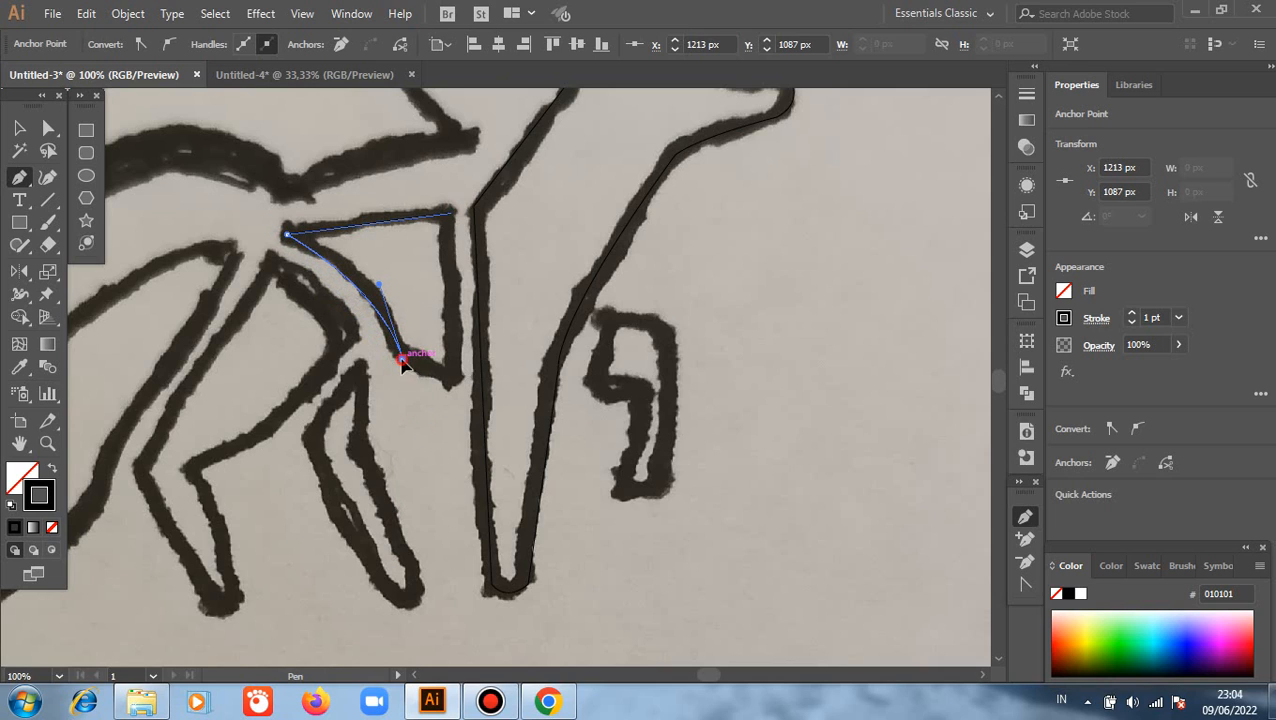
{"action": "left_click", "coordinate": [451, 385]}
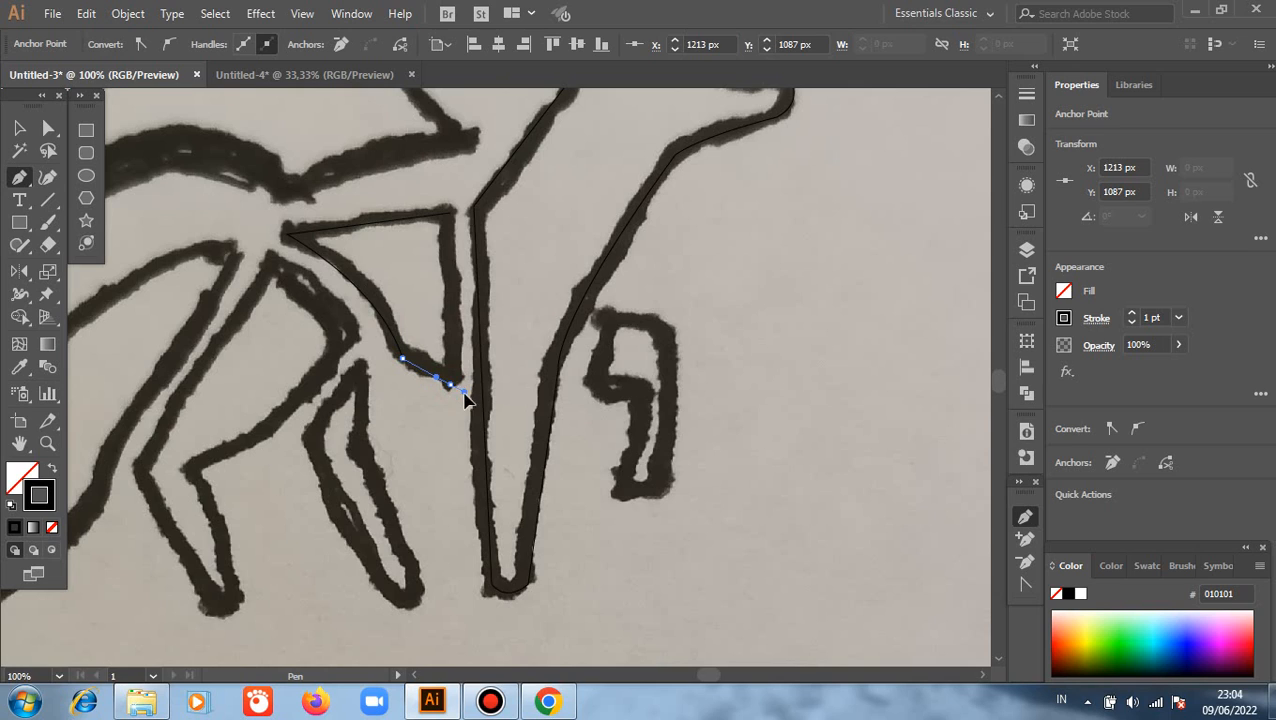
{"action": "left_click", "coordinate": [451, 213]}
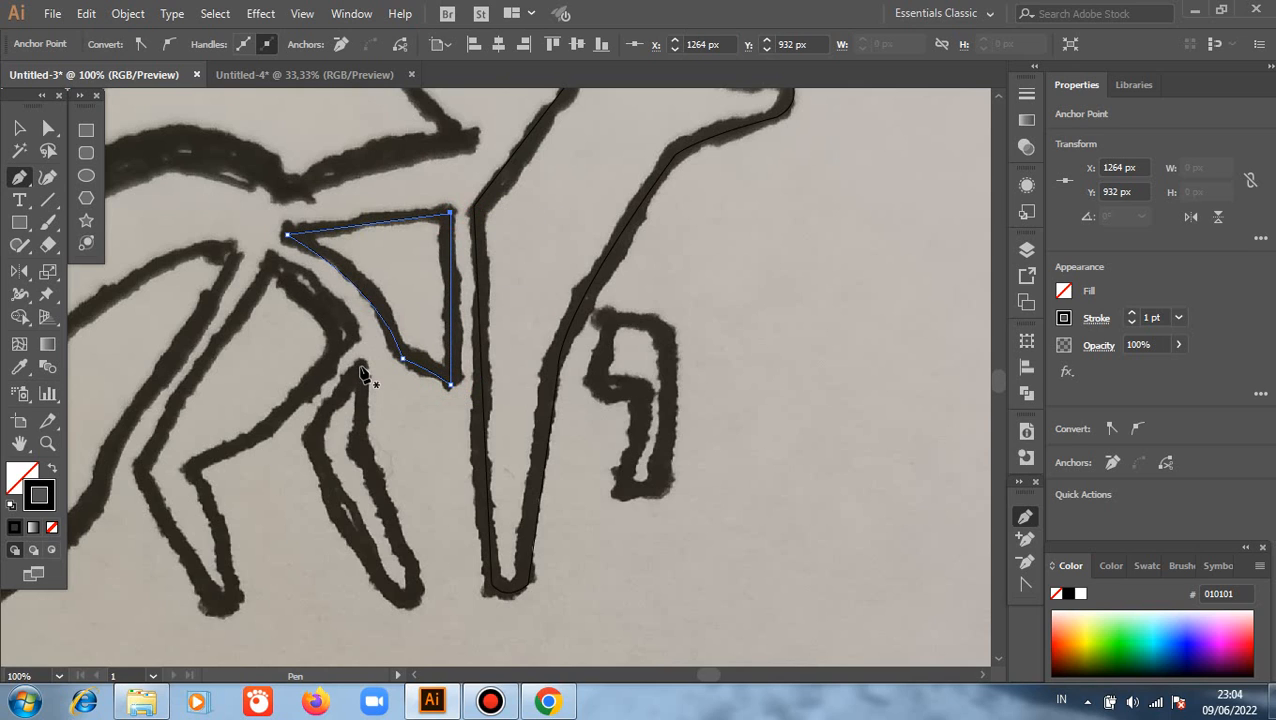
Trace the narrow lower leg beneath the triangular body piece as a closed path with a rounded foot
{"action": "left_click", "coordinate": [360, 368]}
{"action": "left_click", "coordinate": [300, 433]}
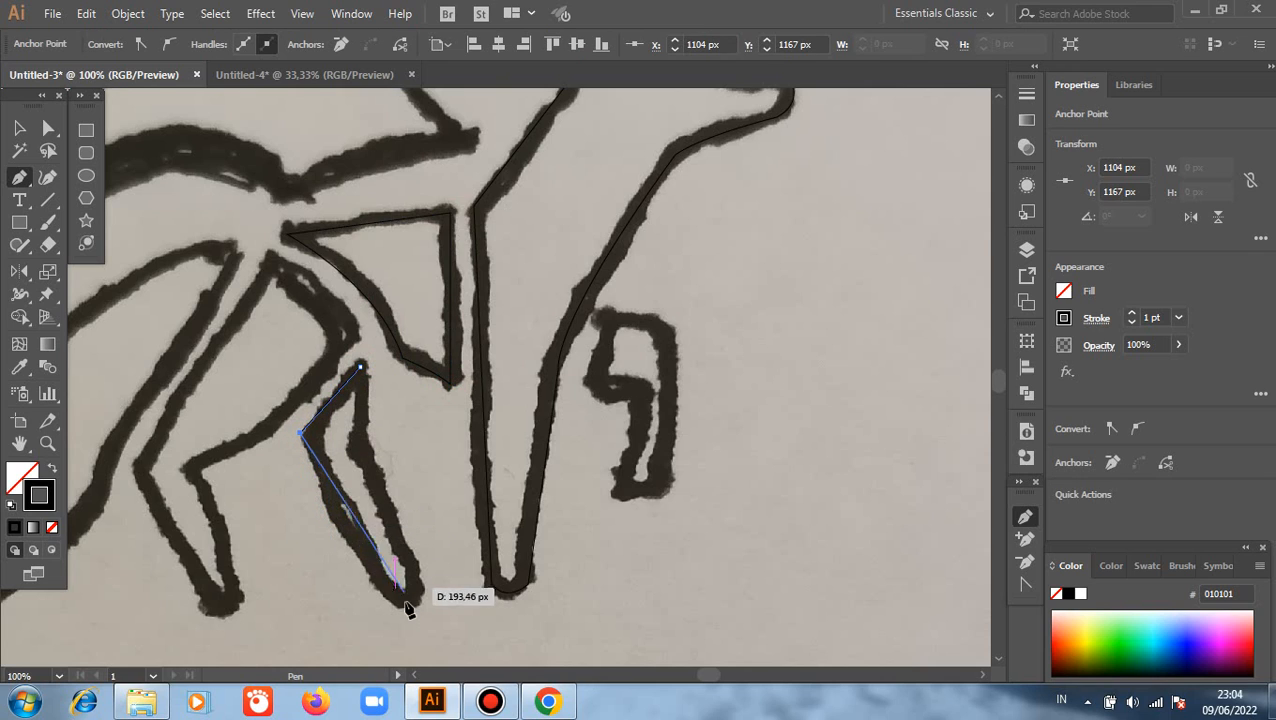
{"action": "mouse_move", "coordinate": [405, 606]}
{"action": "left_mouse_down"}
{"action": "mouse_move", "coordinate": [436, 622]}
{"action": "mouse_move", "coordinate": [456, 657]}
{"action": "left_mouse_up"}
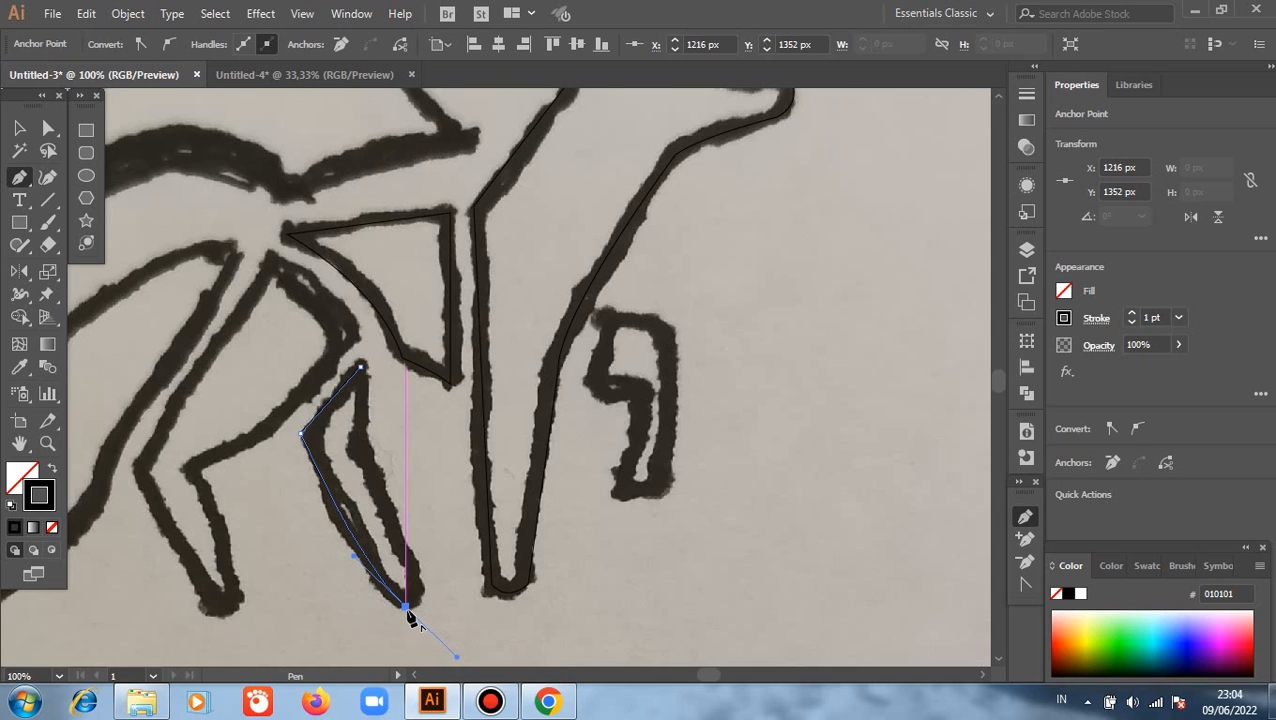
{"action": "left_click", "coordinate": [406, 607]}
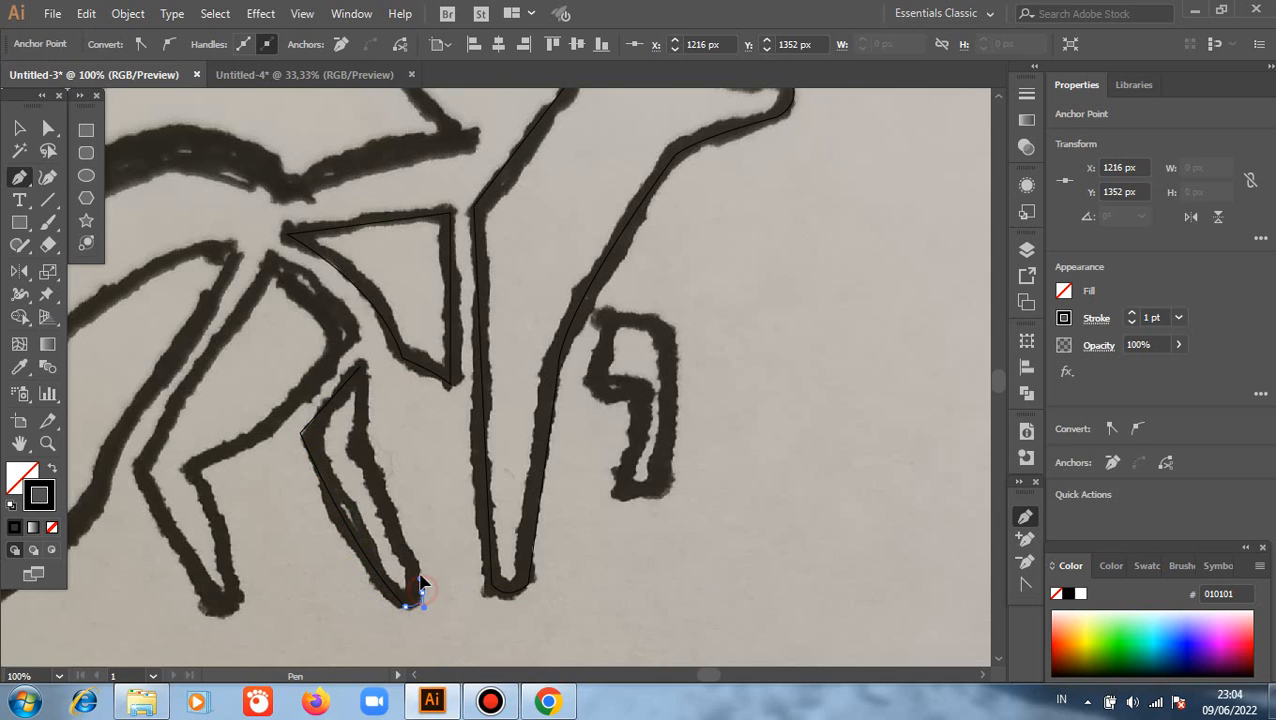
{"action": "left_click", "coordinate": [422, 591]}
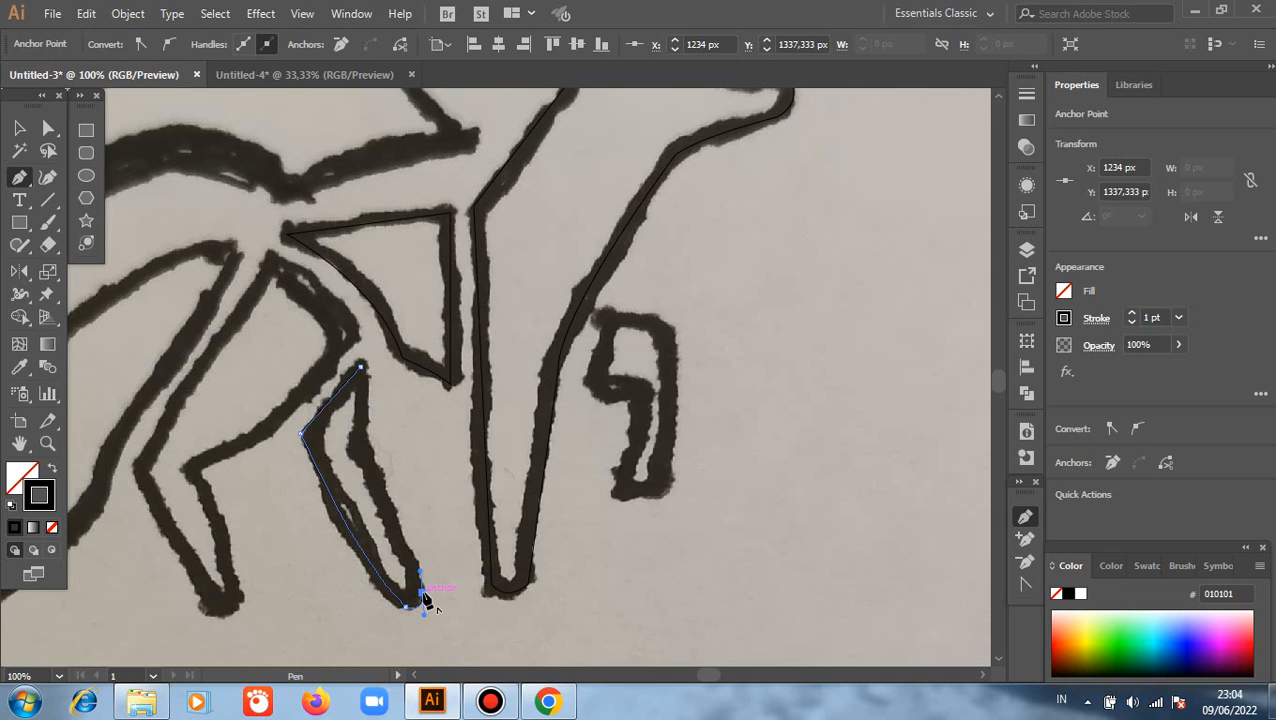
{"action": "left_click", "coordinate": [362, 450]}
{"action": "left_click", "coordinate": [361, 444]}
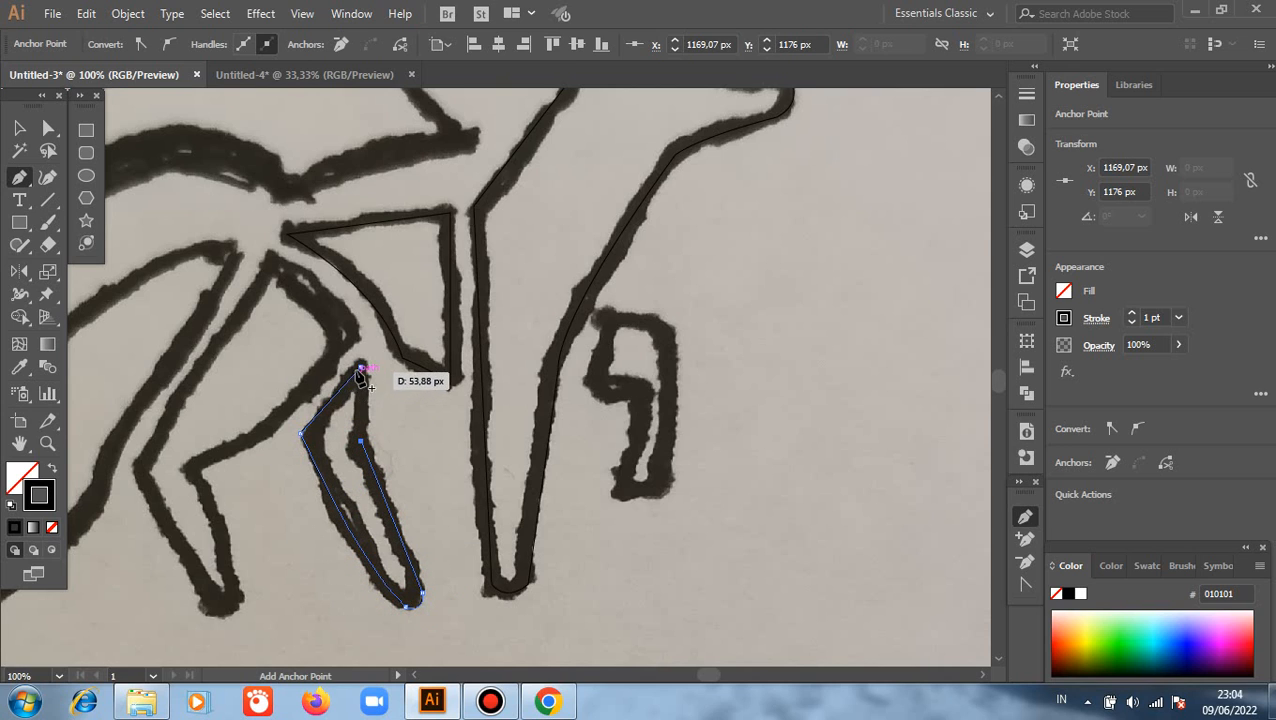
{"action": "left_click", "coordinate": [360, 368]}
Trace the bent hind leg beside the tail as a closed path, with a rounded foot and curved thigh
{"action": "left_click_drag", "start_coordinate": [422, 410], "coordinate": [629, 364]}
{"action": "left_click", "coordinate": [478, 216]}
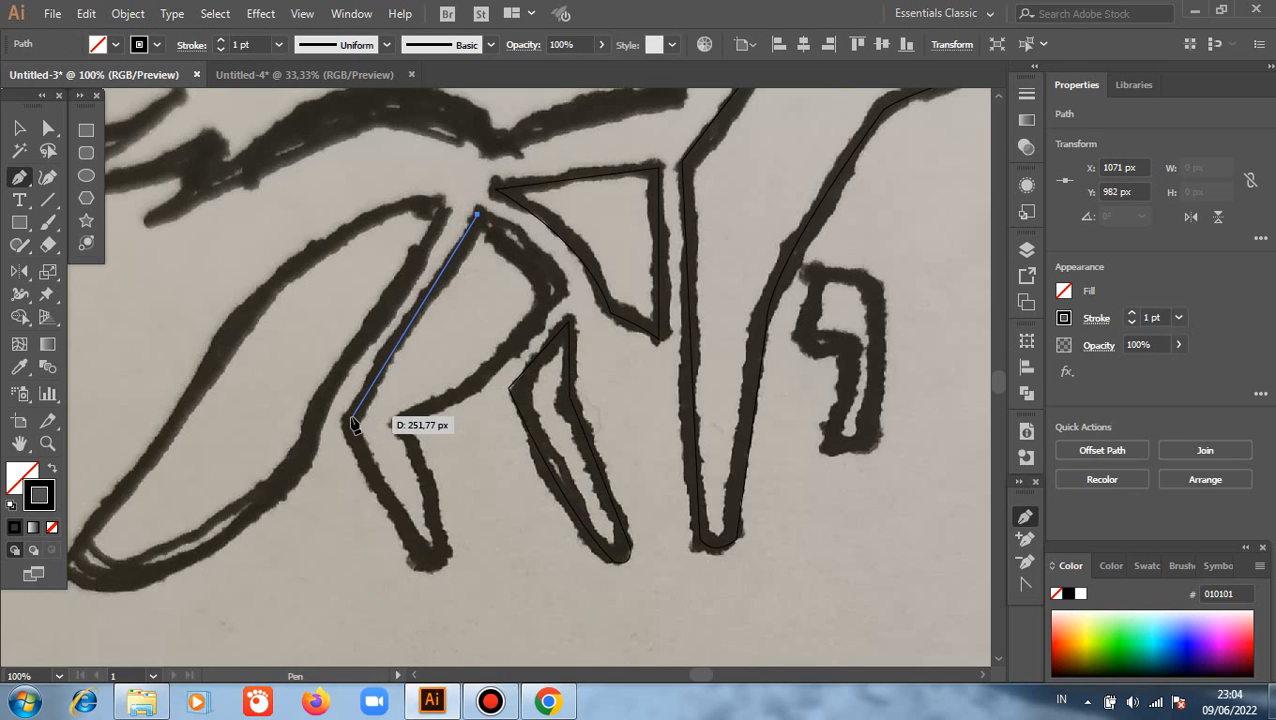
{"action": "left_click", "coordinate": [350, 416]}
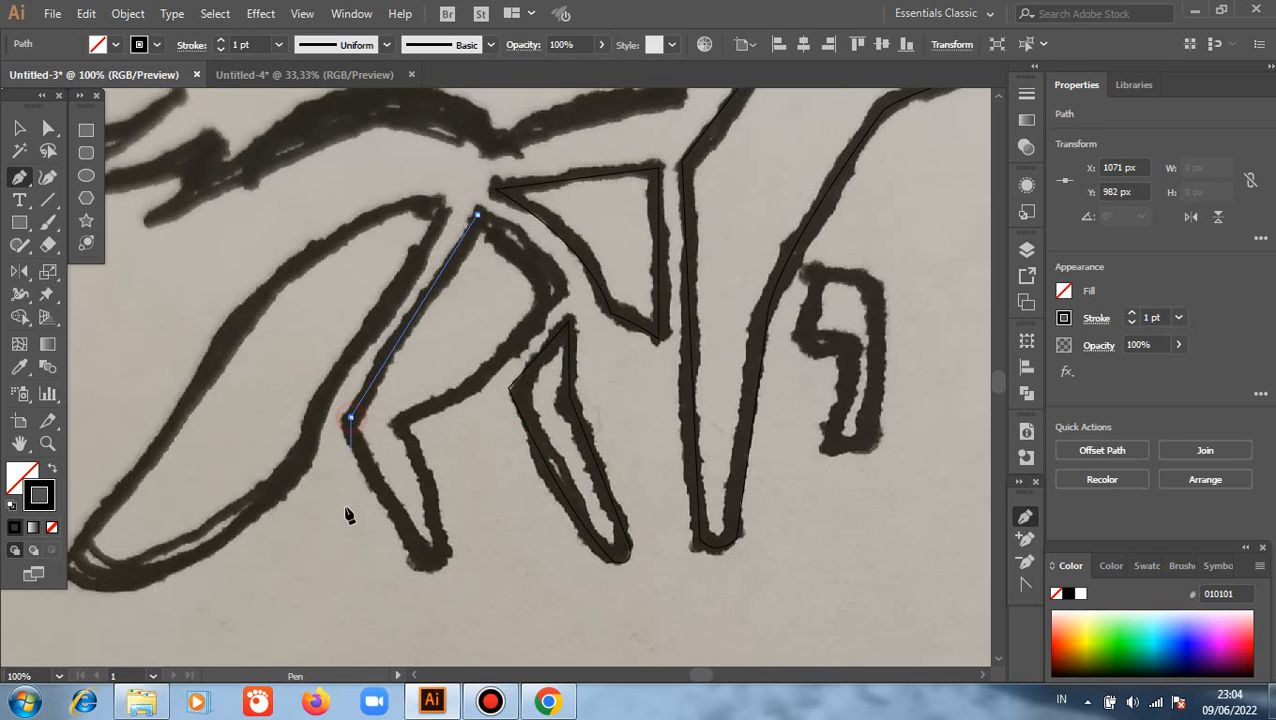
{"action": "left_click", "coordinate": [429, 563]}
{"action": "mouse_move", "coordinate": [447, 547]}
{"action": "left_mouse_down"}
{"action": "mouse_move", "coordinate": [446, 533]}
{"action": "mouse_move", "coordinate": [449, 556]}
{"action": "left_mouse_up"}
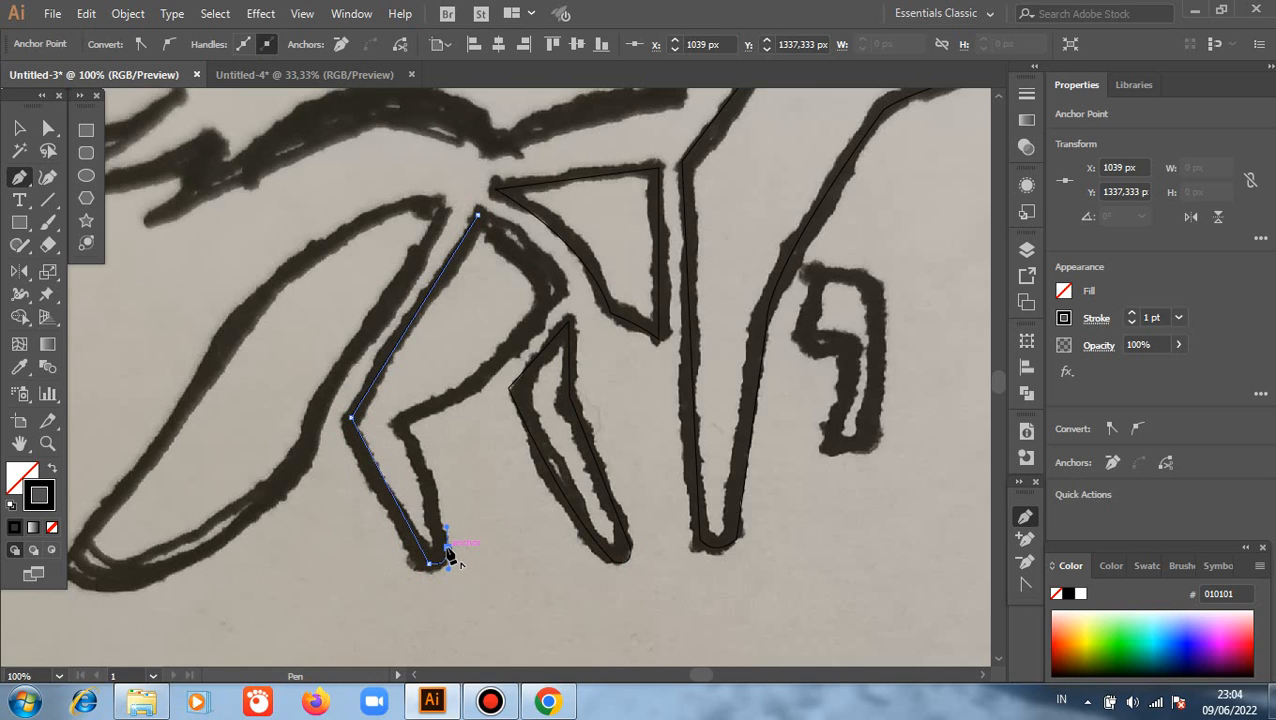
{"action": "left_click_drag", "start_coordinate": [398, 423], "coordinate": [453, 410]}
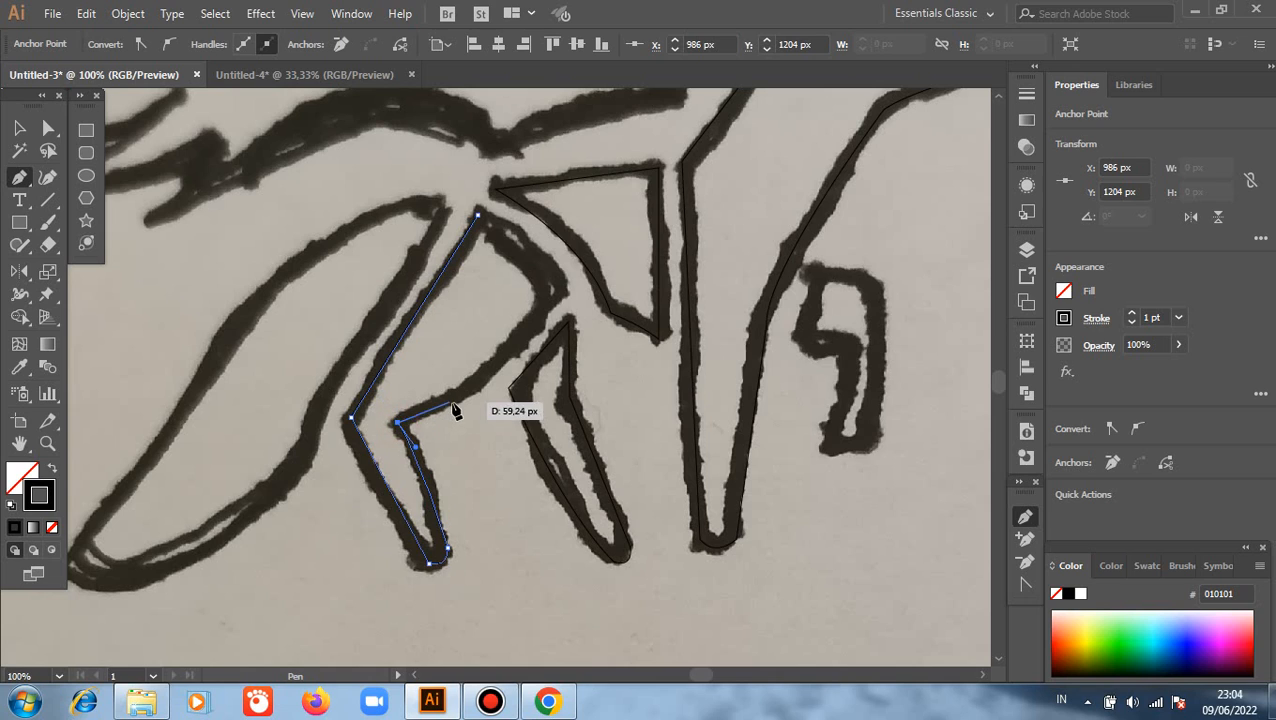
{"action": "left_click", "coordinate": [466, 396]}
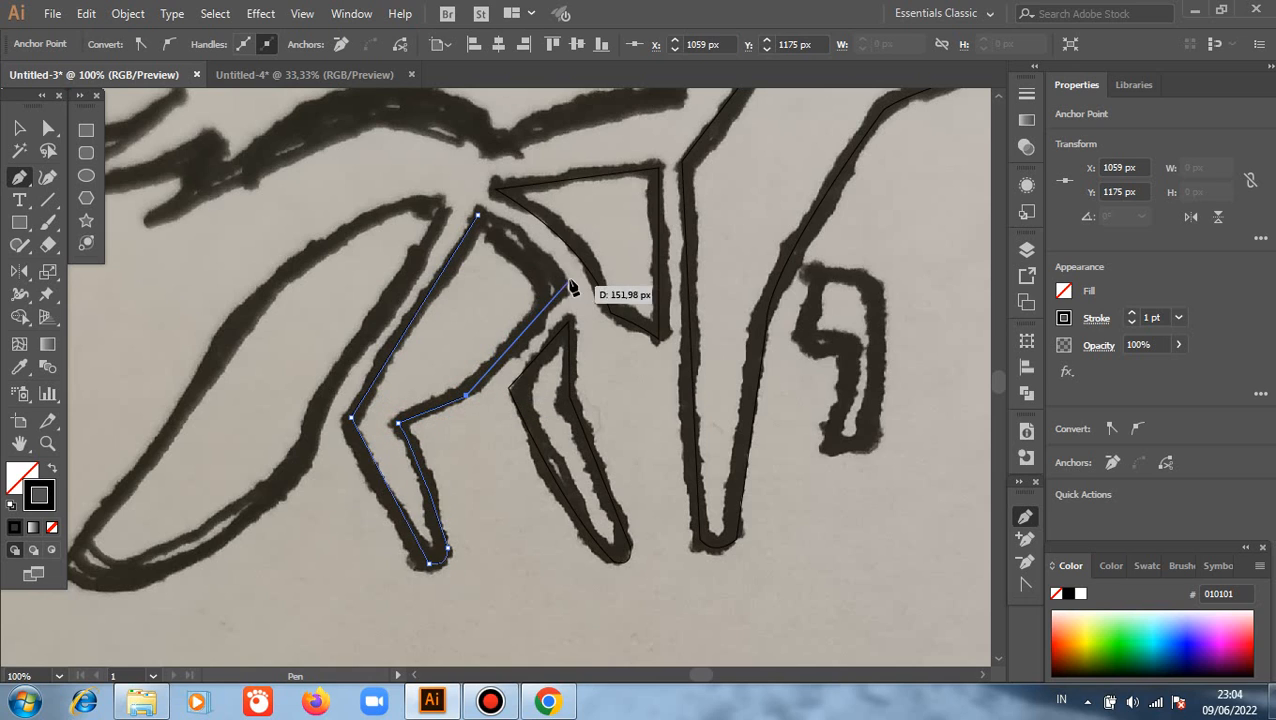
{"action": "left_click_drag", "start_coordinate": [566, 291], "coordinate": [601, 223]}
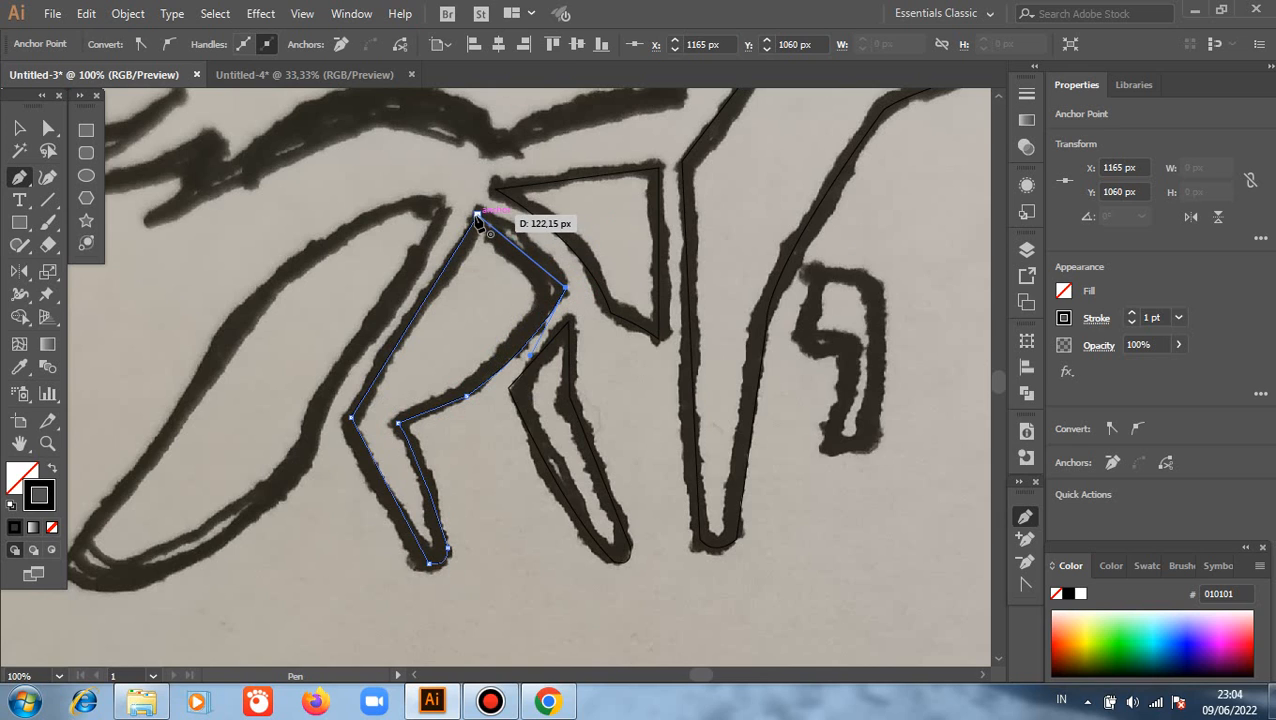
{"action": "left_click_drag", "start_coordinate": [477, 215], "coordinate": [428, 210]}
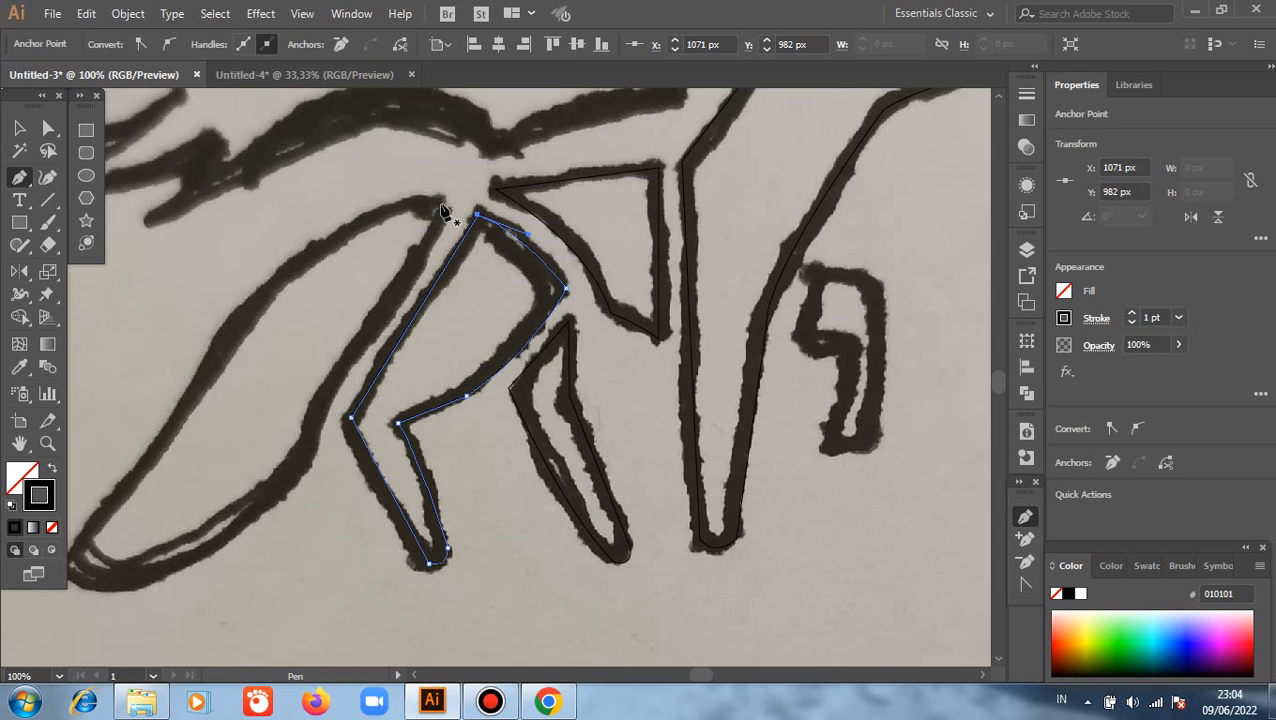
Trace the long leaf-shaped tail behind the bent hind leg as a closed path with curved sides and a pointed lower tip
{"action": "left_click", "coordinate": [441, 205]}
{"action": "mouse_move", "coordinate": [314, 442]}
{"action": "left_mouse_down"}
{"action": "mouse_move", "coordinate": [320, 508]}
{"action": "mouse_move", "coordinate": [319, 456]}
{"action": "left_mouse_up"}
{"action": "left_click", "coordinate": [314, 442]}
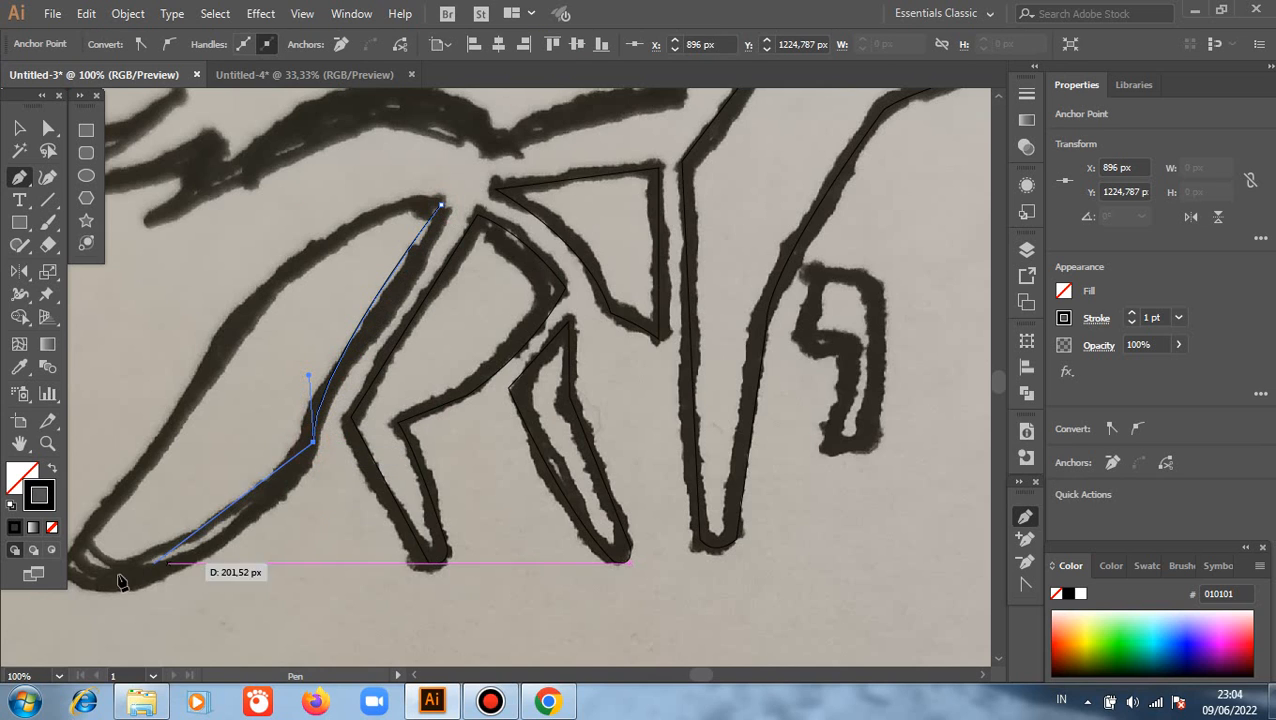
{"action": "mouse_move", "coordinate": [98, 546]}
{"action": "left_mouse_down"}
{"action": "mouse_move", "coordinate": [250, 546]}
{"action": "mouse_move", "coordinate": [285, 532]}
{"action": "mouse_move", "coordinate": [125, 558]}
{"action": "mouse_move", "coordinate": [88, 512]}
{"action": "mouse_move", "coordinate": [73, 520]}
{"action": "left_mouse_up"}
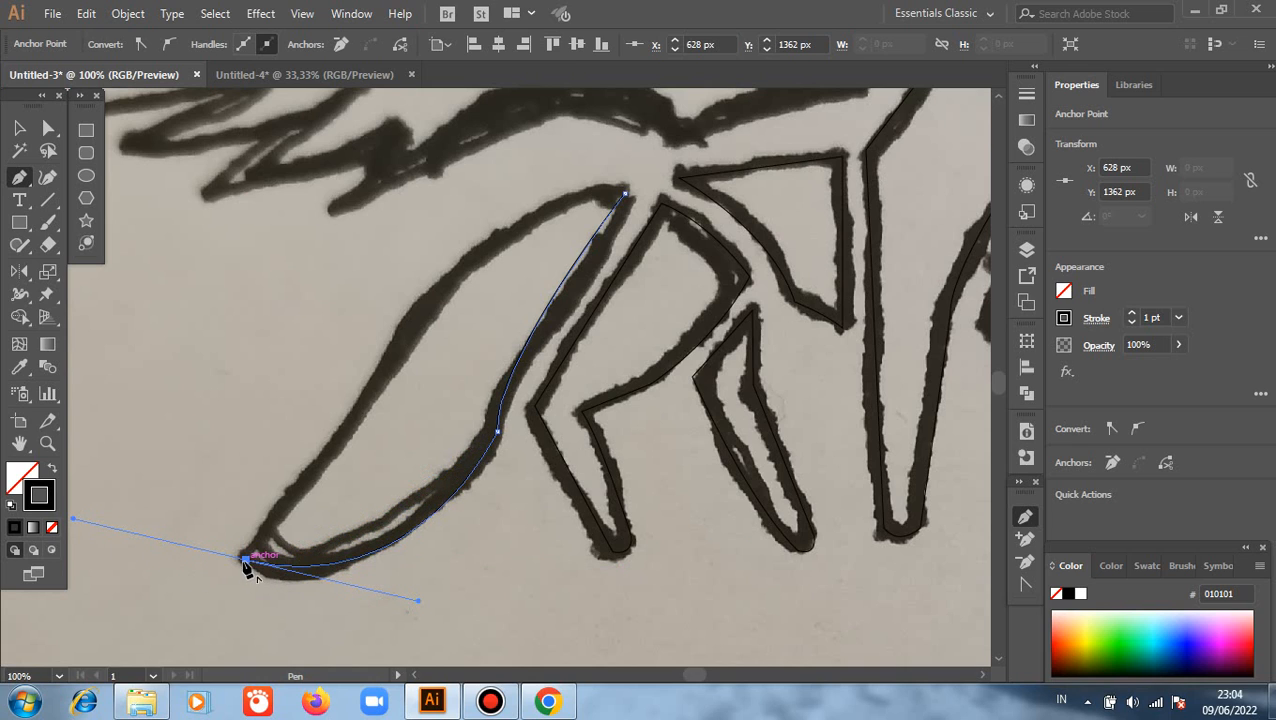
{"action": "left_click_drag", "start_coordinate": [370, 435], "coordinate": [421, 287]}
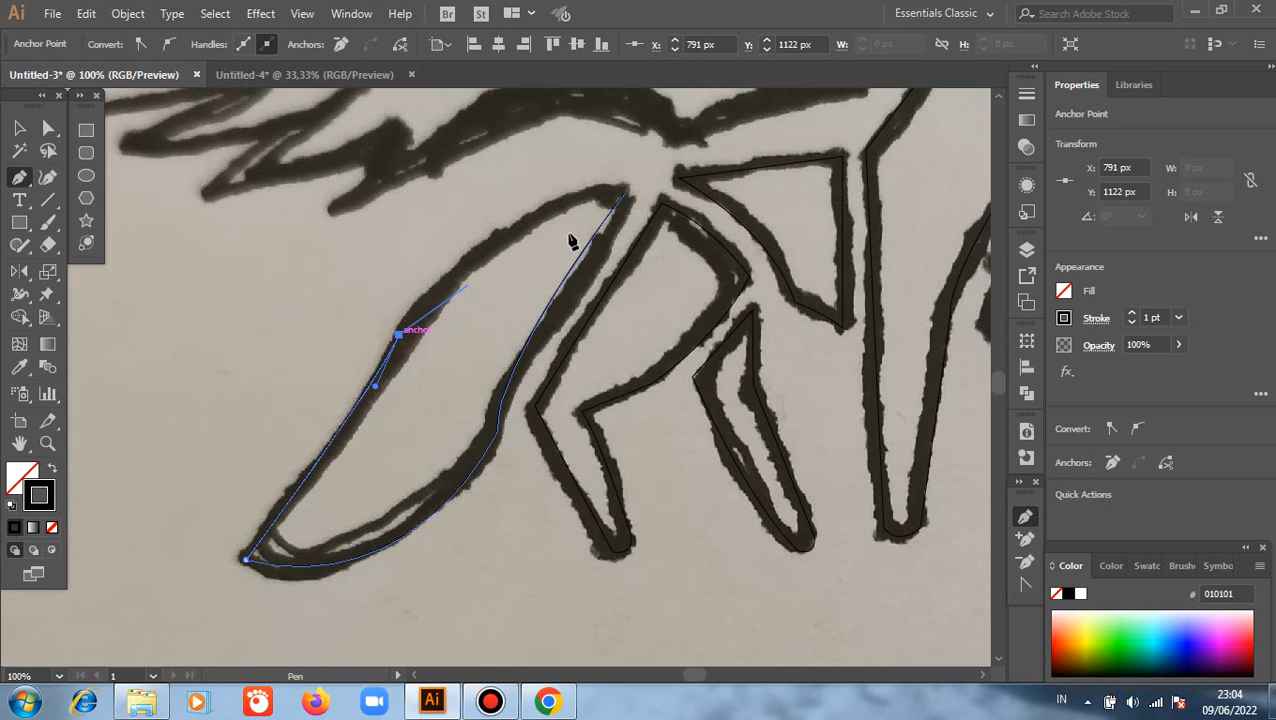
{"action": "mouse_move", "coordinate": [624, 193]}
{"action": "left_mouse_down"}
{"action": "mouse_move", "coordinate": [726, 214]}
{"action": "mouse_move", "coordinate": [760, 203]}
{"action": "left_mouse_up"}
Start the large humped body piece above the legs, tracing its straight lower front edge, front point and arched back
{"action": "scroll", "coordinate": [650, 212], "scroll_direction": "up", "scroll_amount": 3}
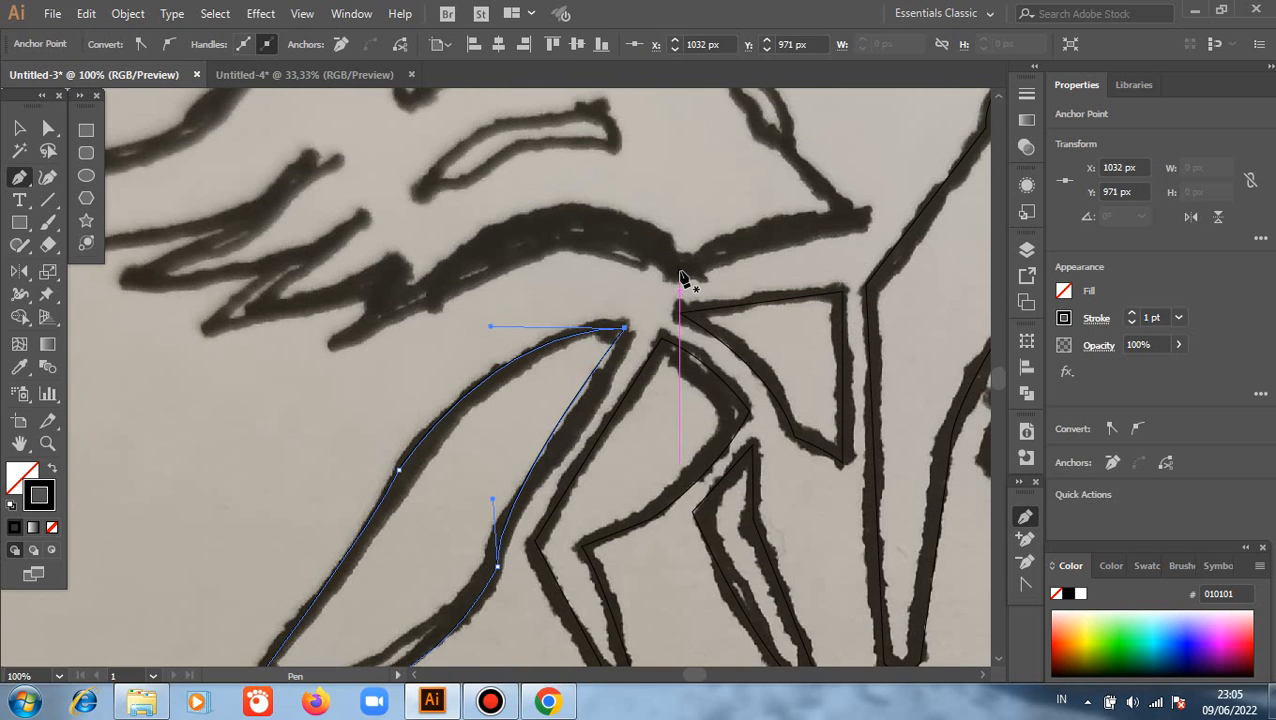
{"action": "left_click", "coordinate": [679, 273]}
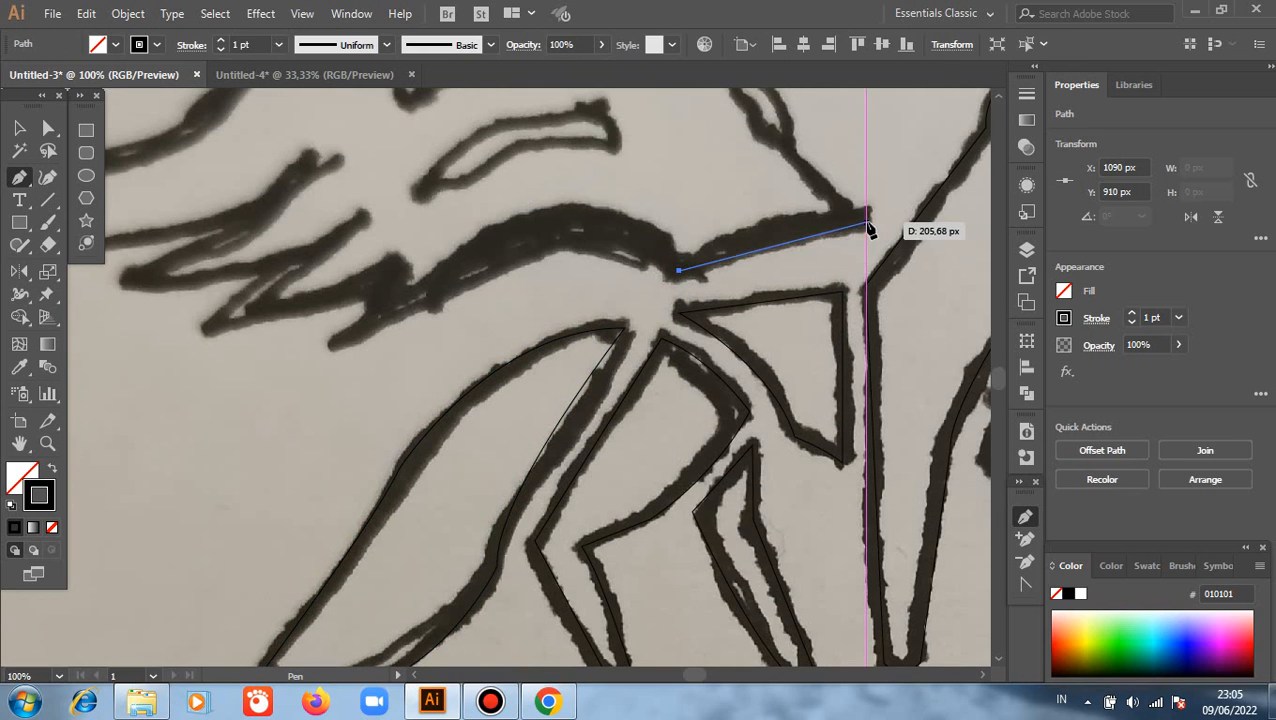
{"action": "left_click", "coordinate": [865, 222]}
{"action": "scroll", "coordinate": [854, 182], "scroll_direction": "up", "scroll_amount": 2}
{"action": "scroll", "coordinate": [852, 180], "scroll_direction": "up", "scroll_amount": 3}
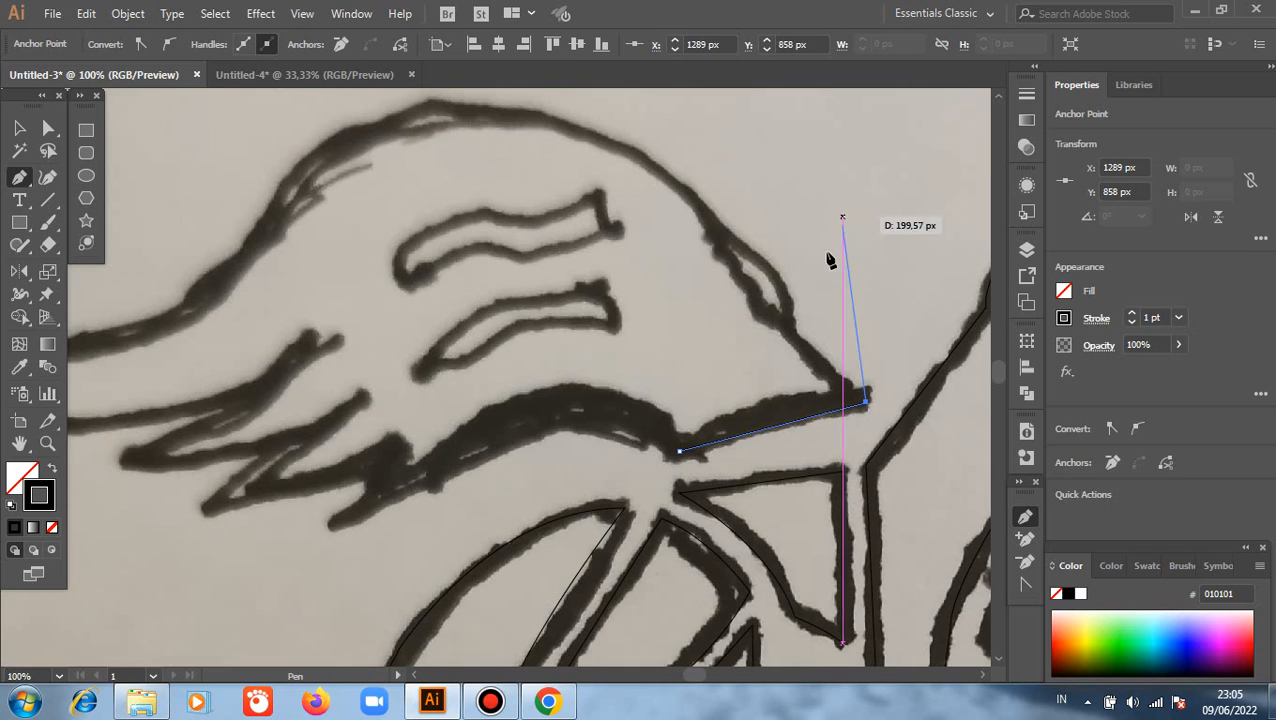
{"action": "left_click", "coordinate": [773, 322]}
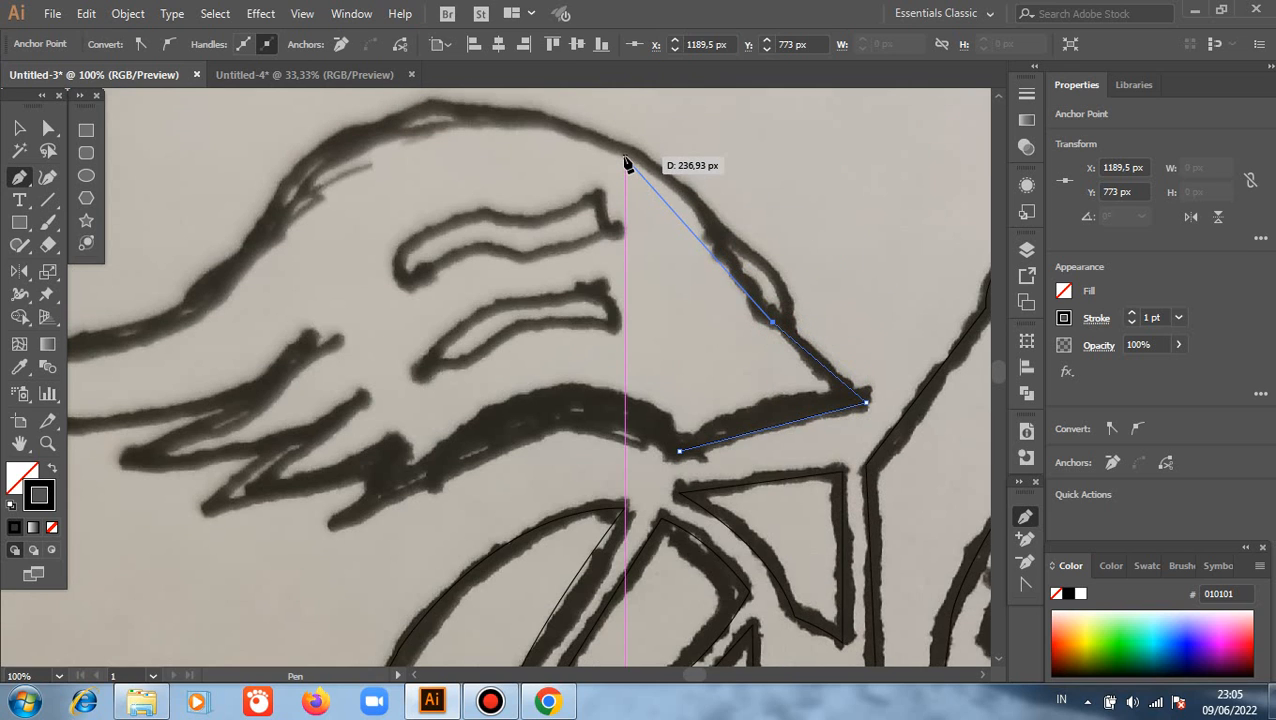
{"action": "scroll", "coordinate": [627, 163], "scroll_direction": "up", "scroll_amount": 2}
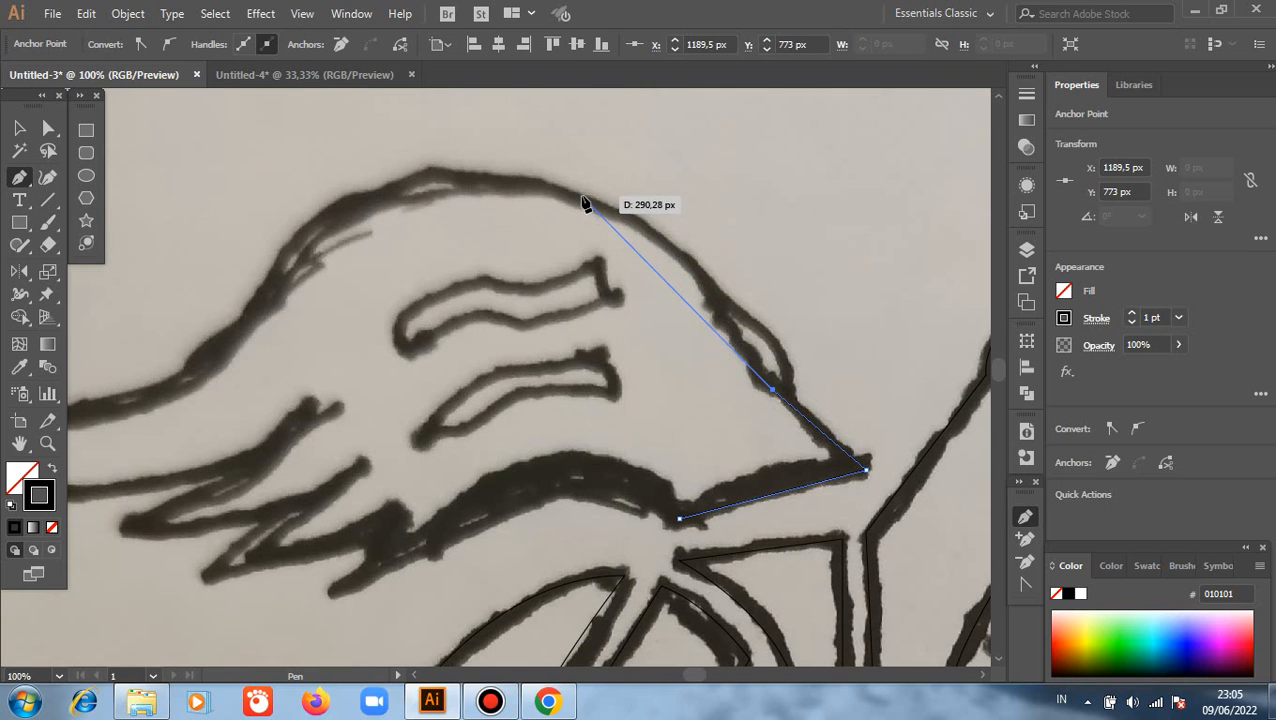
{"action": "left_click_drag", "start_coordinate": [581, 196], "coordinate": [417, 142]}
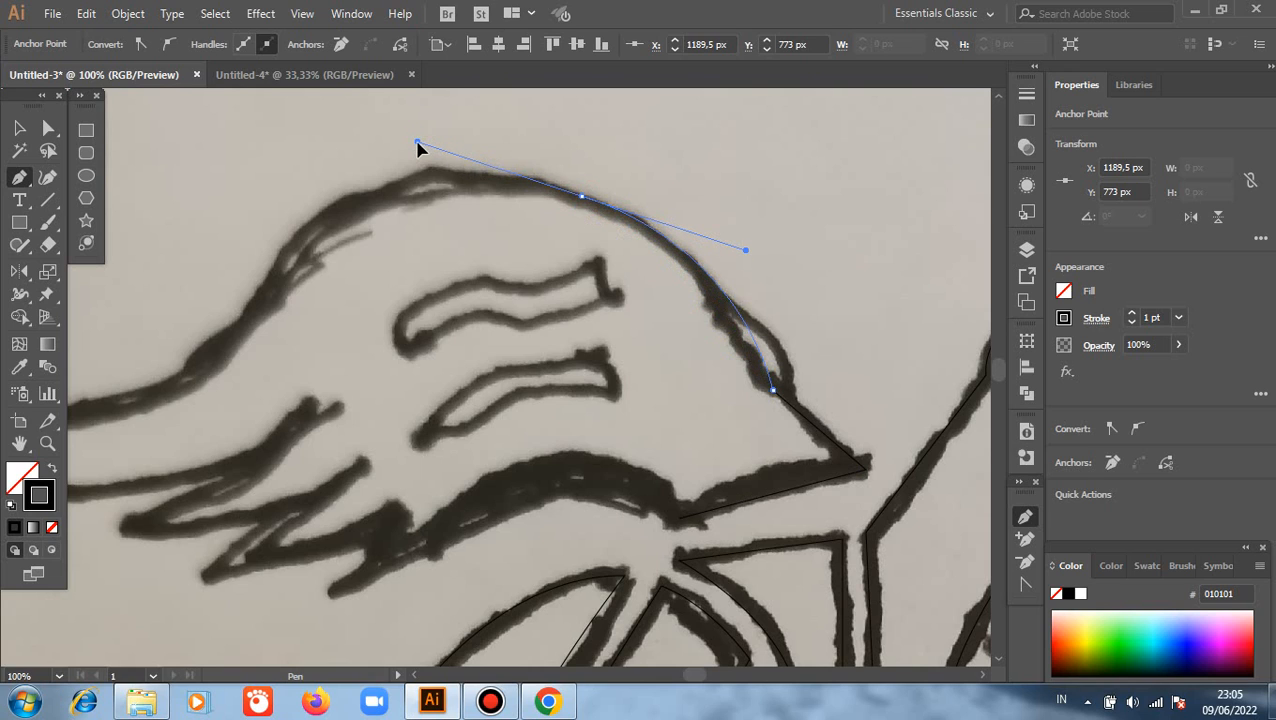
{"action": "left_click", "coordinate": [580, 197]}
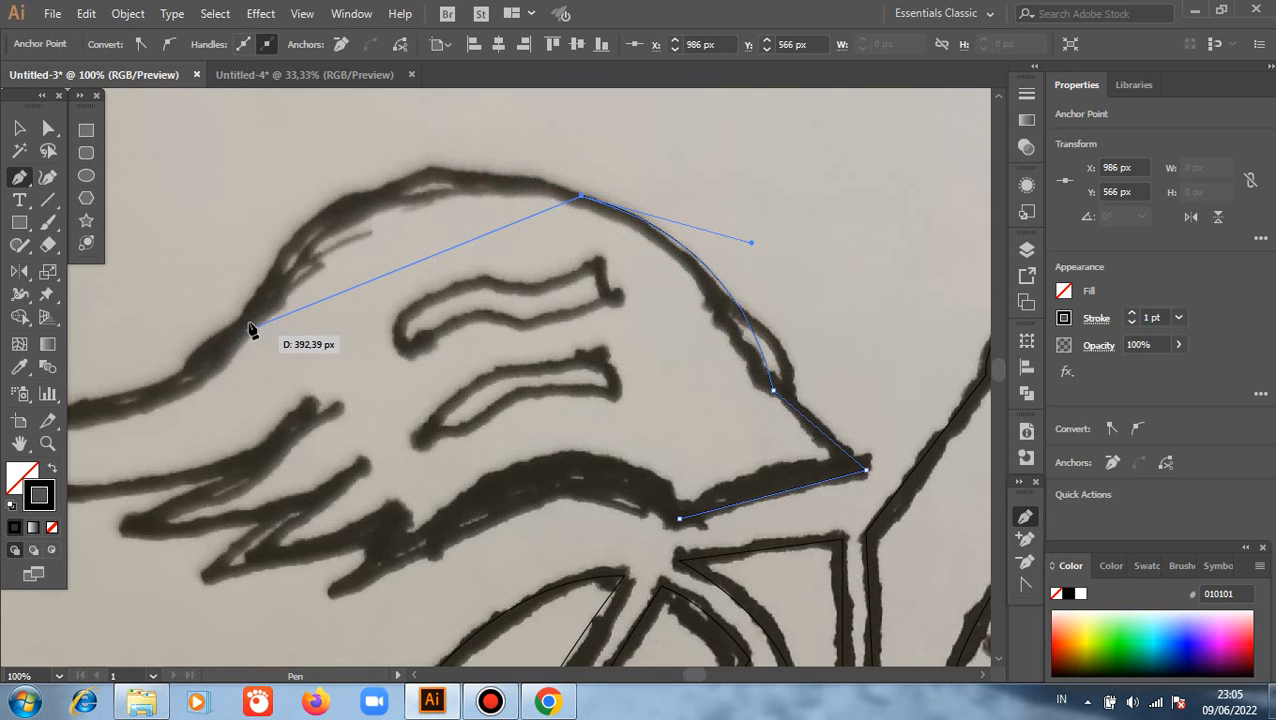
{"action": "left_click_drag", "start_coordinate": [262, 315], "coordinate": [158, 482]}
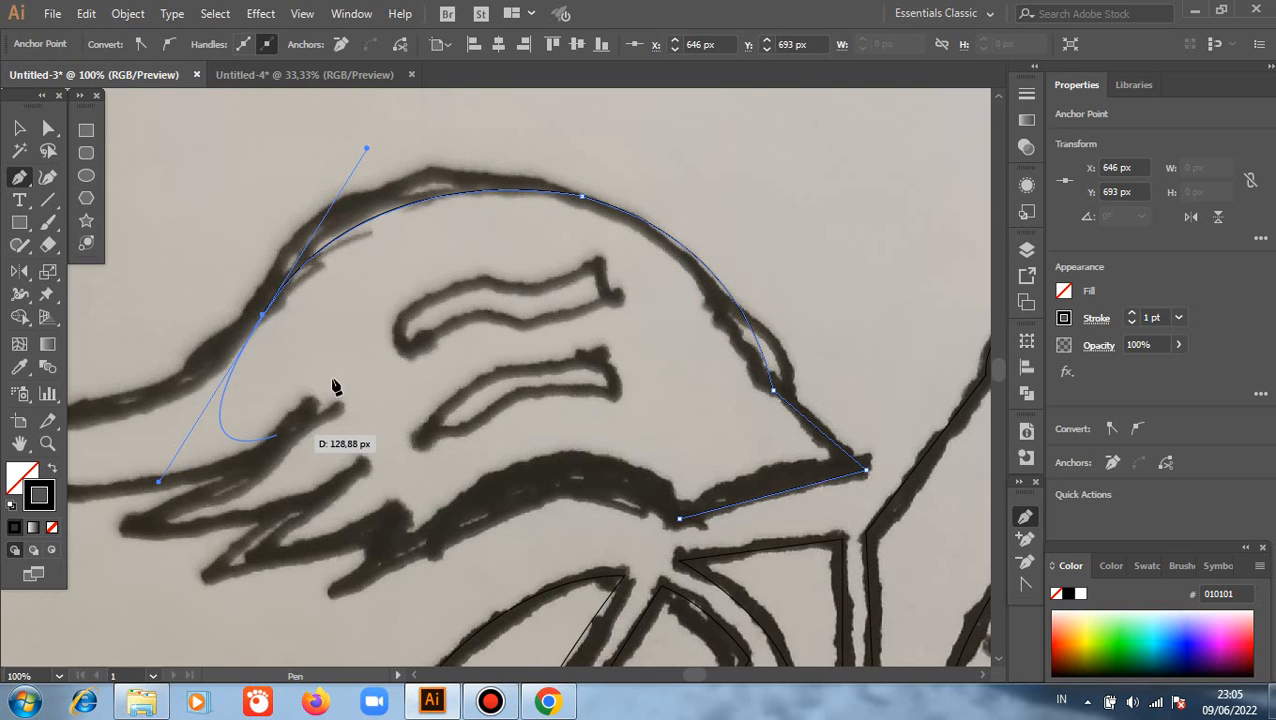
Continue the body outline along the tapering rear to its pointed tip and back along the curved underside to the first notch
{"action": "key", "text": "space"}
{"action": "left_click_drag", "start_coordinate": [316, 376], "coordinate": [598, 310]}
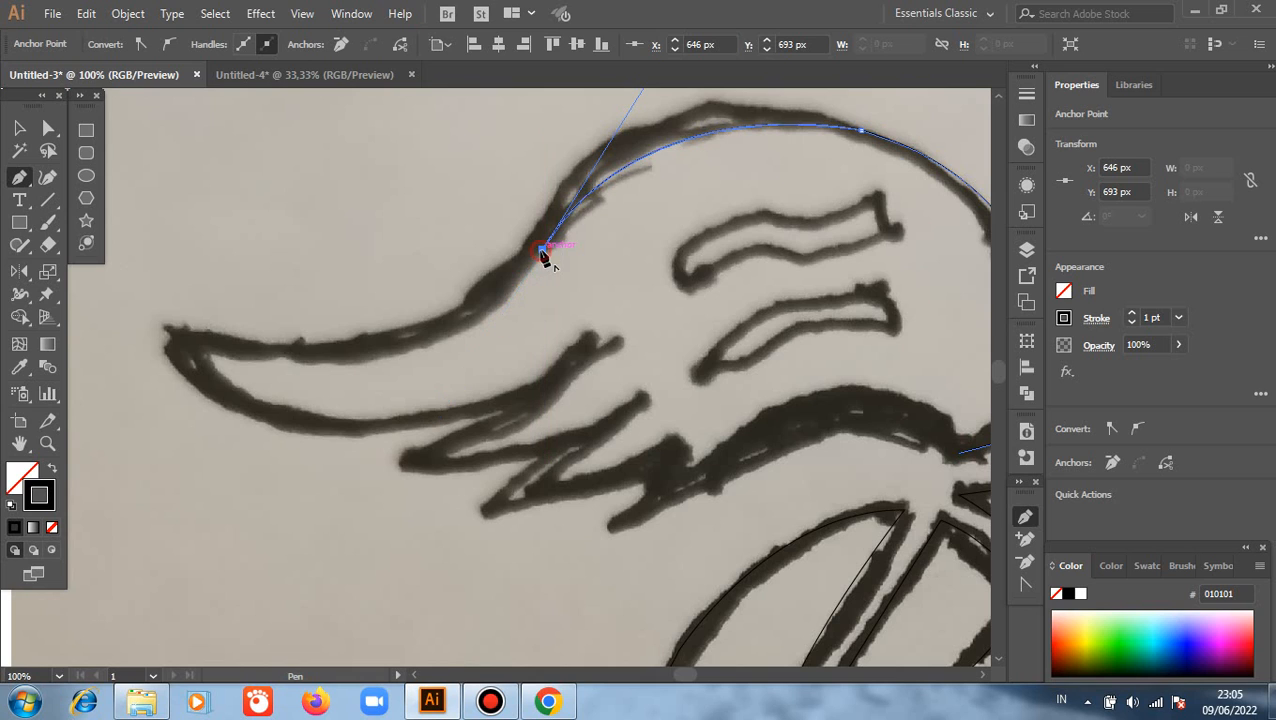
{"action": "left_click_drag", "start_coordinate": [171, 330], "coordinate": [47, 262]}
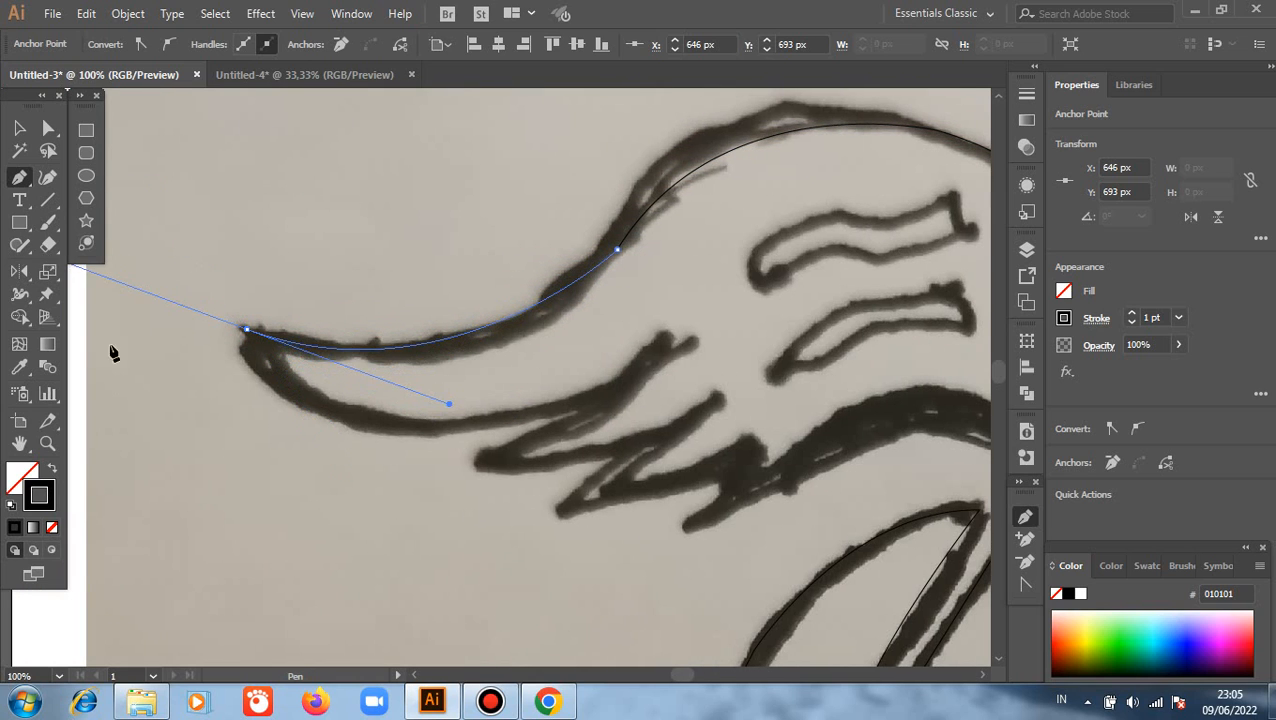
{"action": "left_click_drag", "start_coordinate": [246, 329], "coordinate": [582, 450]}
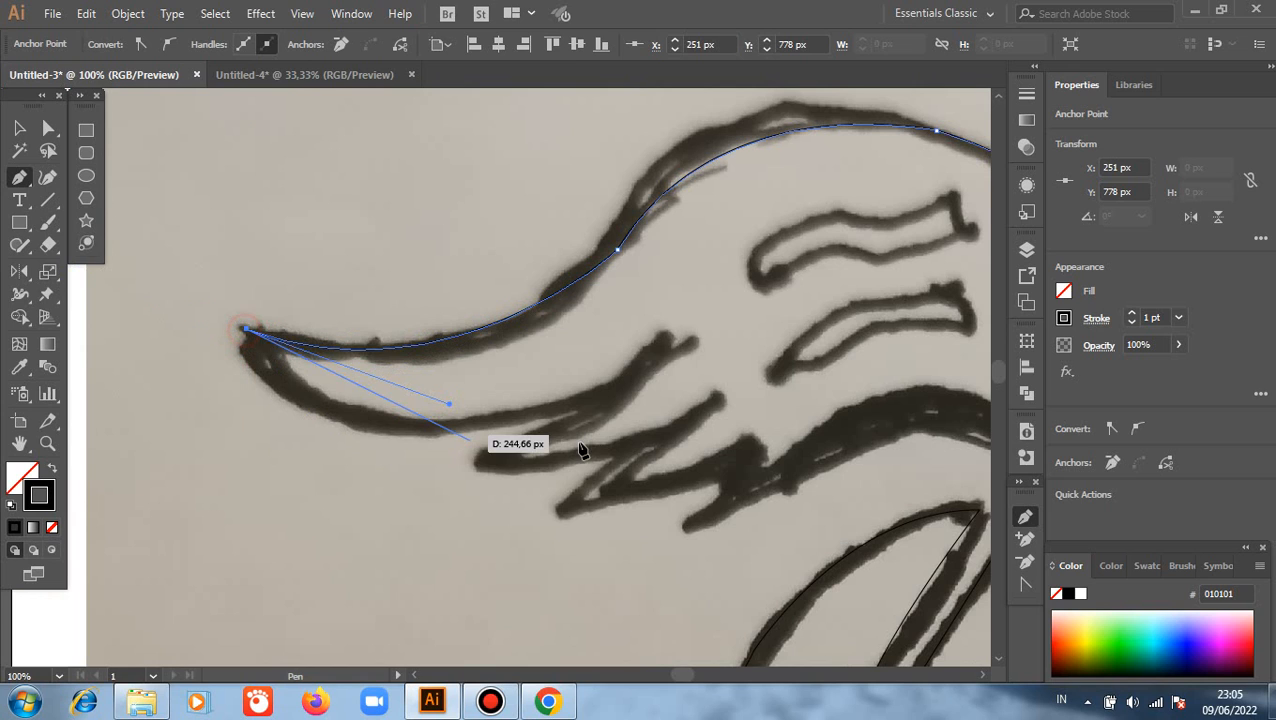
{"action": "left_click_drag", "start_coordinate": [658, 344], "coordinate": [921, 141]}
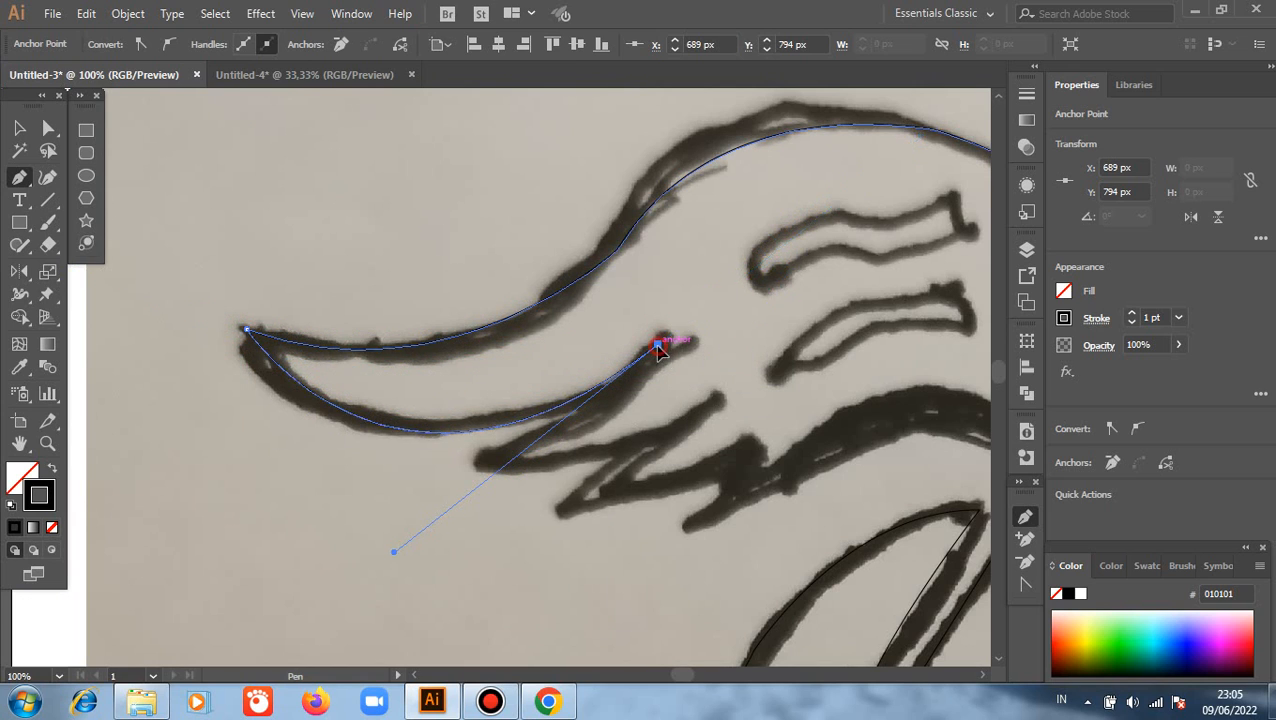
Trace the zigzag fringe beneath the body's tapering rear with three pointed tufts
{"action": "left_click_drag", "start_coordinate": [658, 345], "coordinate": [379, 498]}
{"action": "left_click_drag", "start_coordinate": [476, 484], "coordinate": [478, 478]}
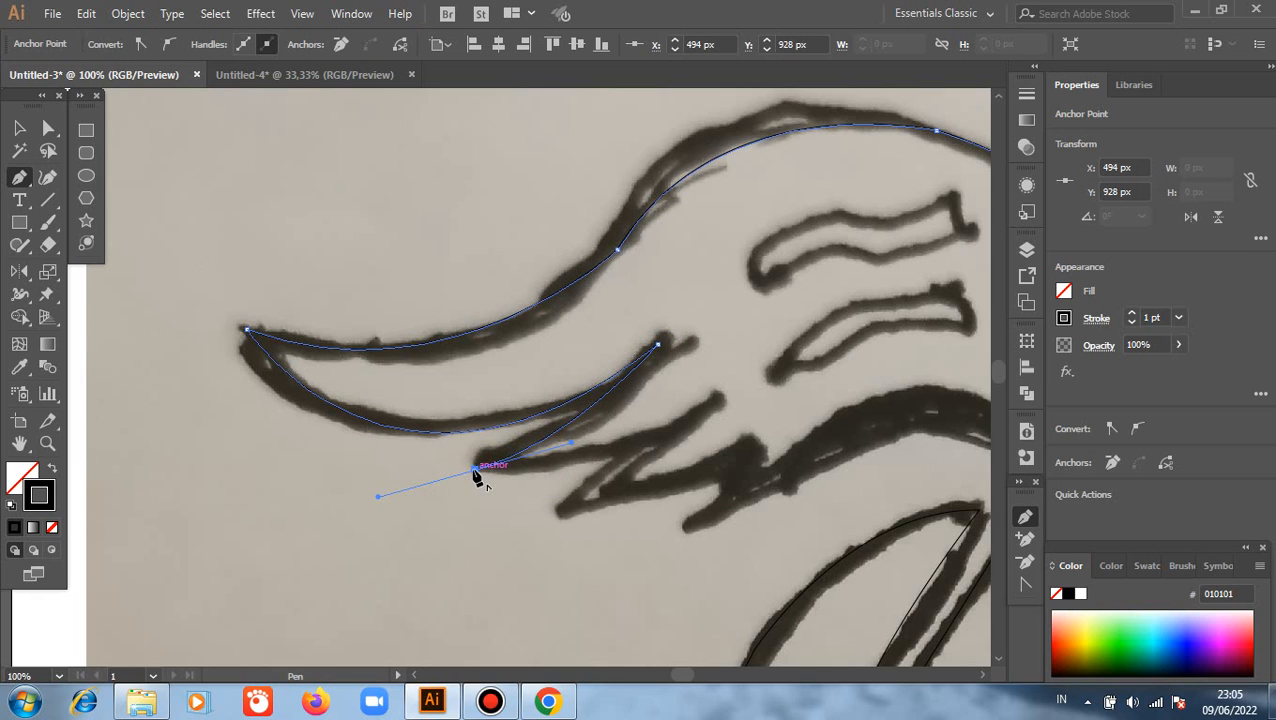
{"action": "left_click", "coordinate": [647, 449]}
{"action": "left_click", "coordinate": [648, 450]}
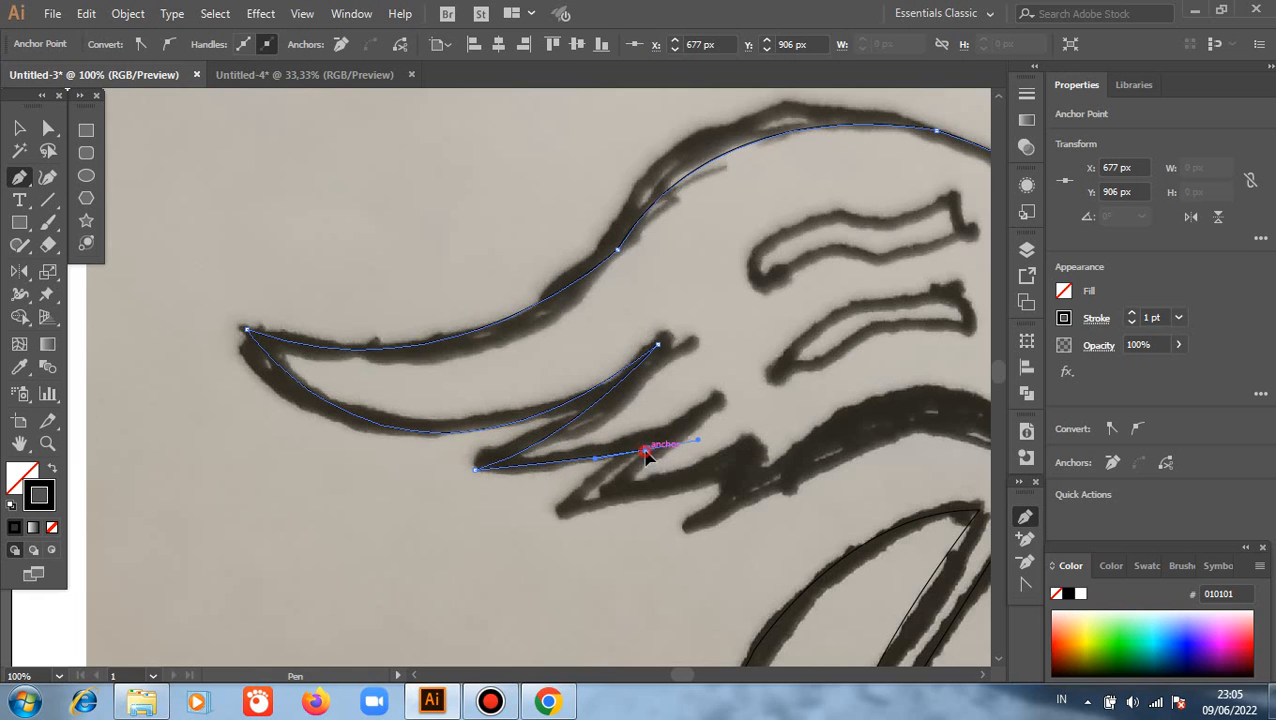
{"action": "left_click_drag", "start_coordinate": [553, 515], "coordinate": [645, 525]}
{"action": "left_click_drag", "start_coordinate": [733, 472], "coordinate": [795, 458]}
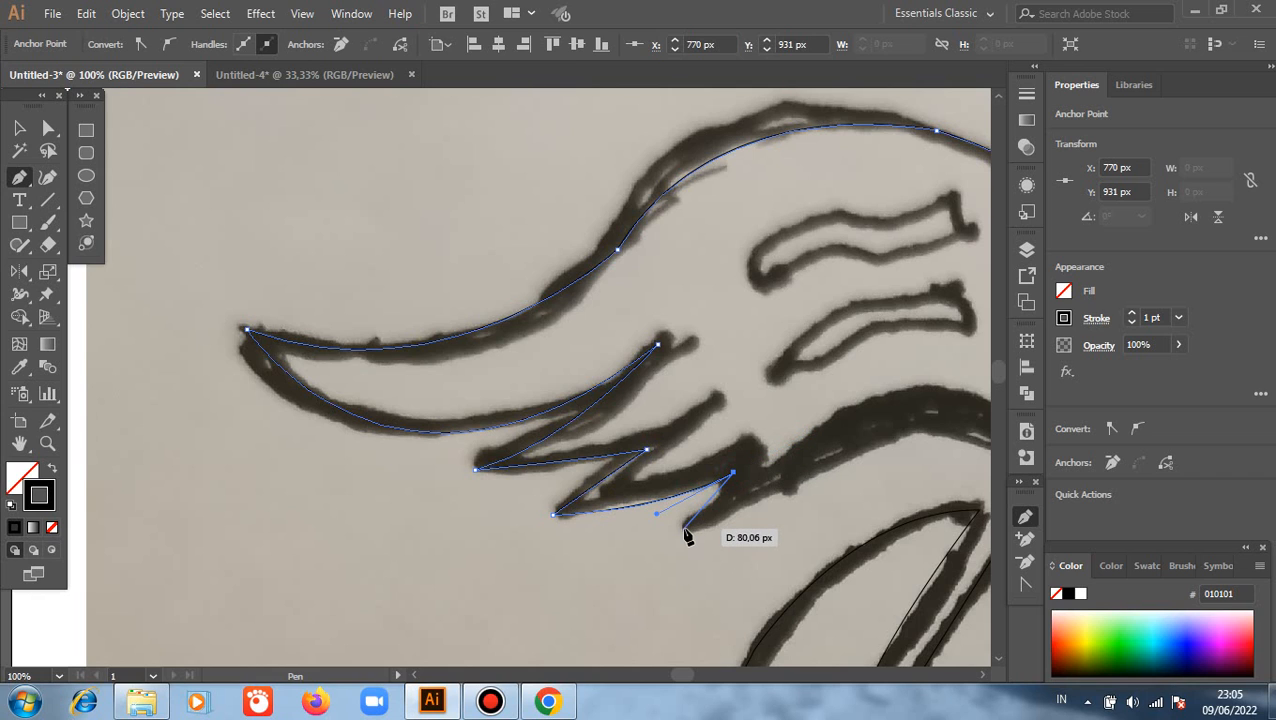
{"action": "left_click", "coordinate": [684, 529]}
Trace the arched belly edge from the last tuft and close the body outline at its starting point
{"action": "key", "text": "space"}
{"action": "left_click_drag", "start_coordinate": [689, 538], "coordinate": [435, 488]}
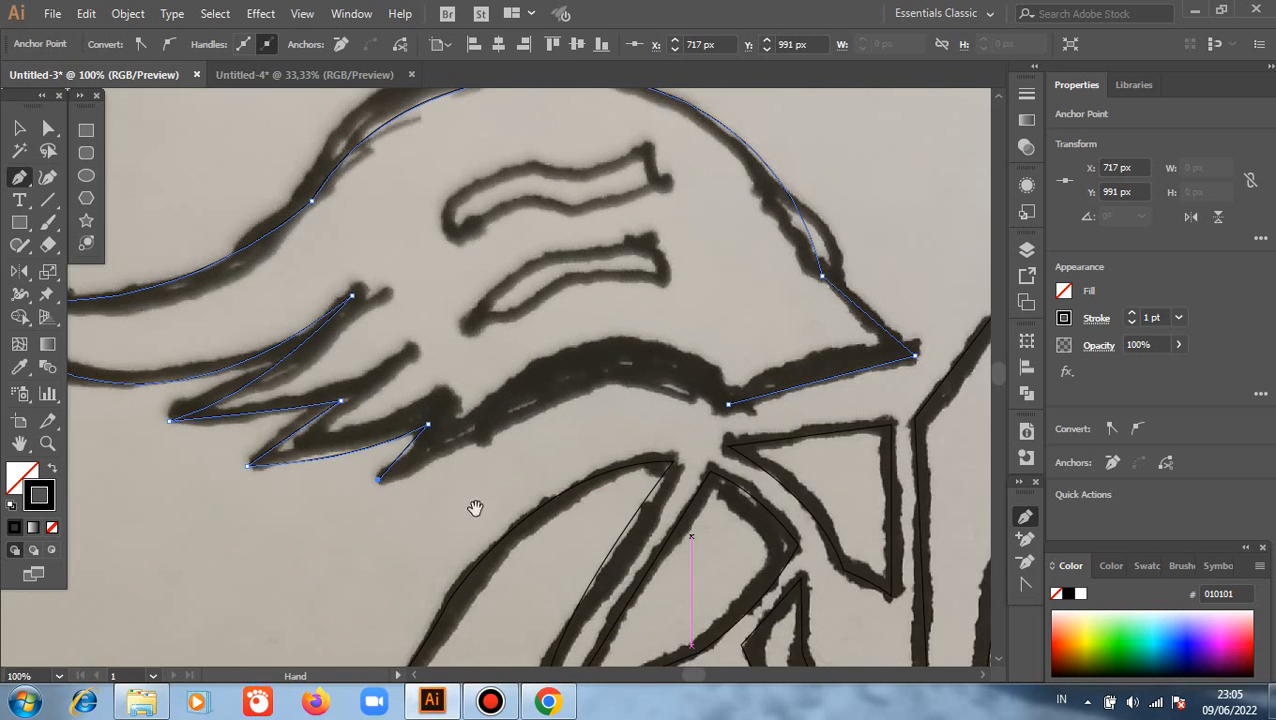
{"action": "left_click_drag", "start_coordinate": [538, 412], "coordinate": [584, 372]}
{"action": "left_click", "coordinate": [538, 411]}
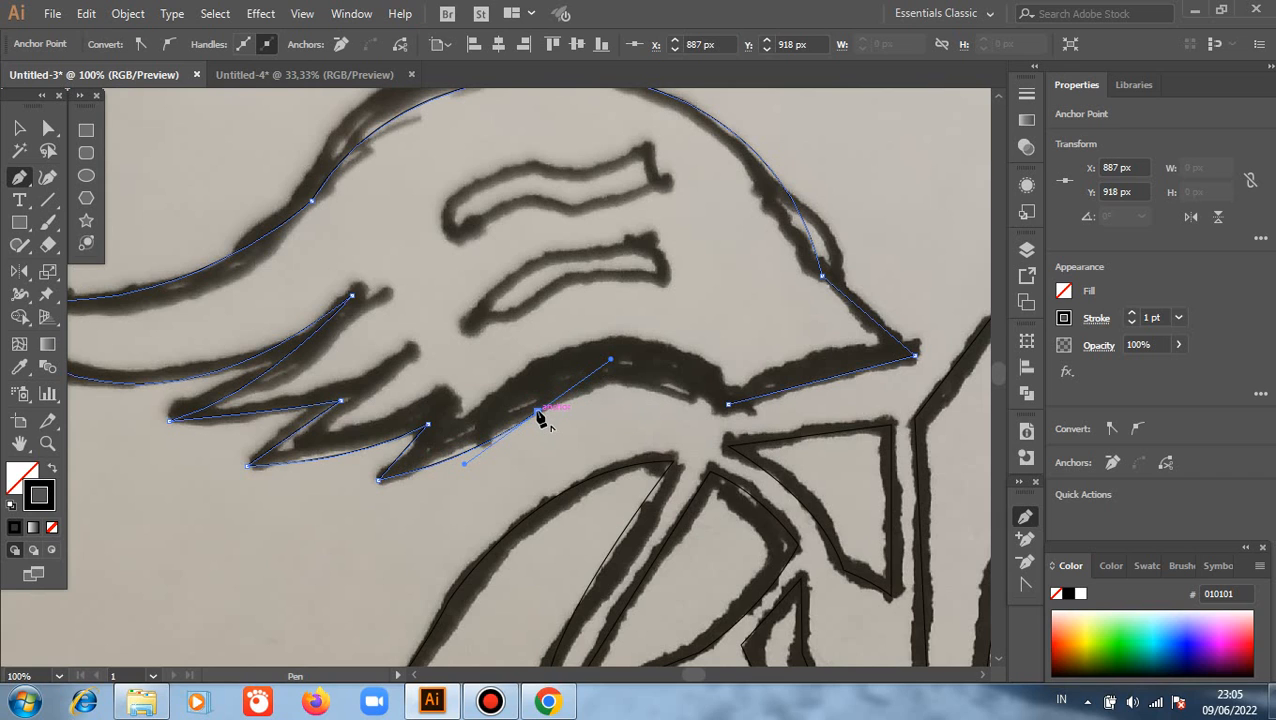
{"action": "left_click_drag", "start_coordinate": [729, 408], "coordinate": [770, 438]}
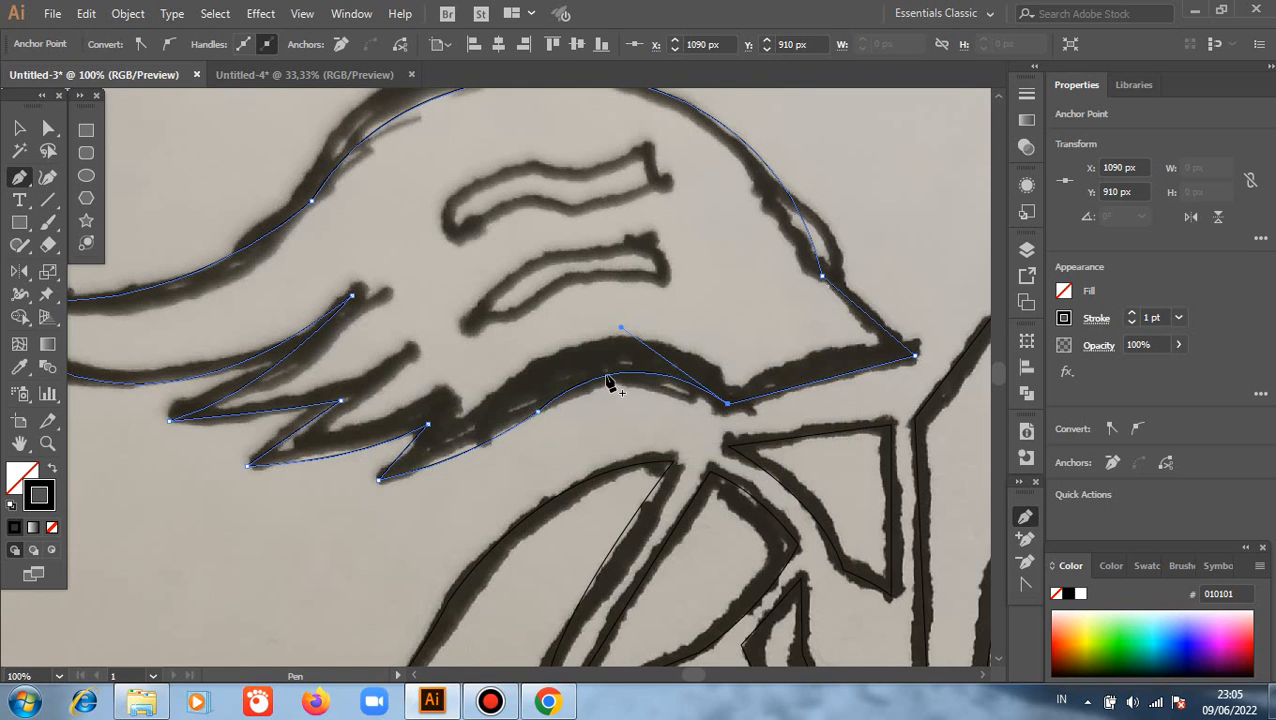
Trace the upper stripe inside the body as a closed wavy path, extending its rear end beyond the sketched line
{"action": "scroll", "coordinate": [609, 375], "scroll_direction": "up", "scroll_amount": 4}
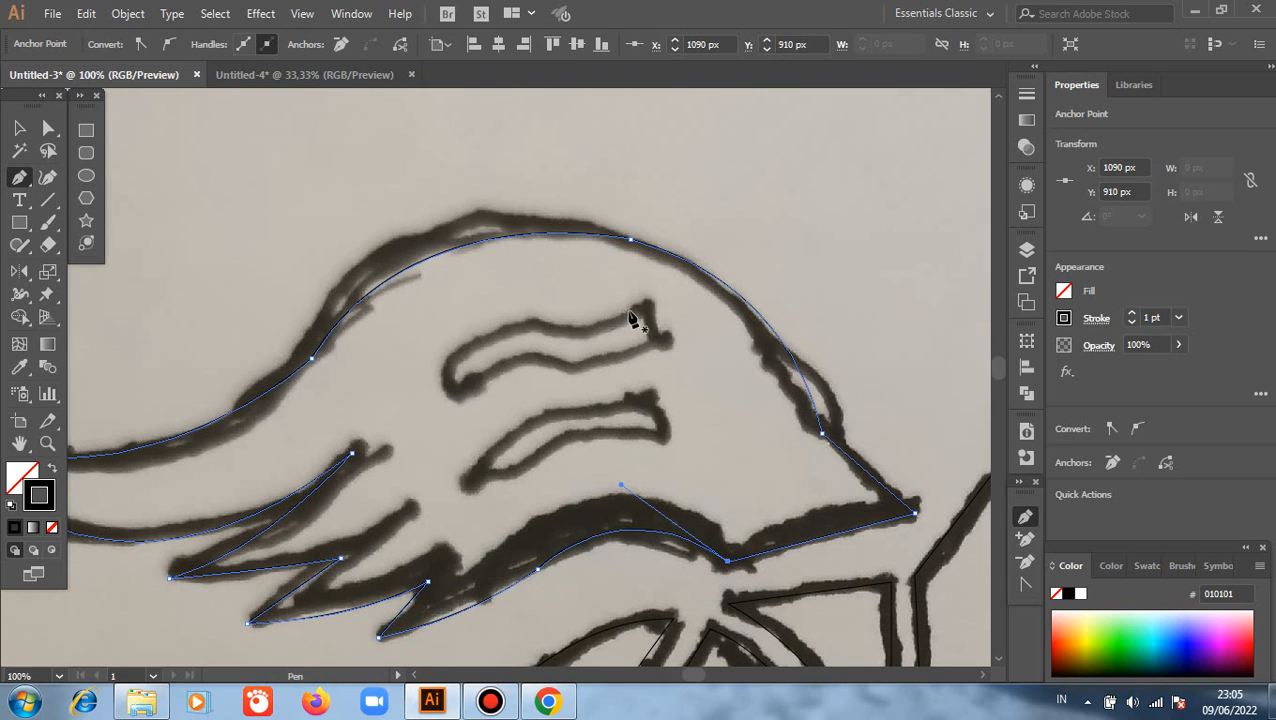
{"action": "left_click", "coordinate": [650, 305]}
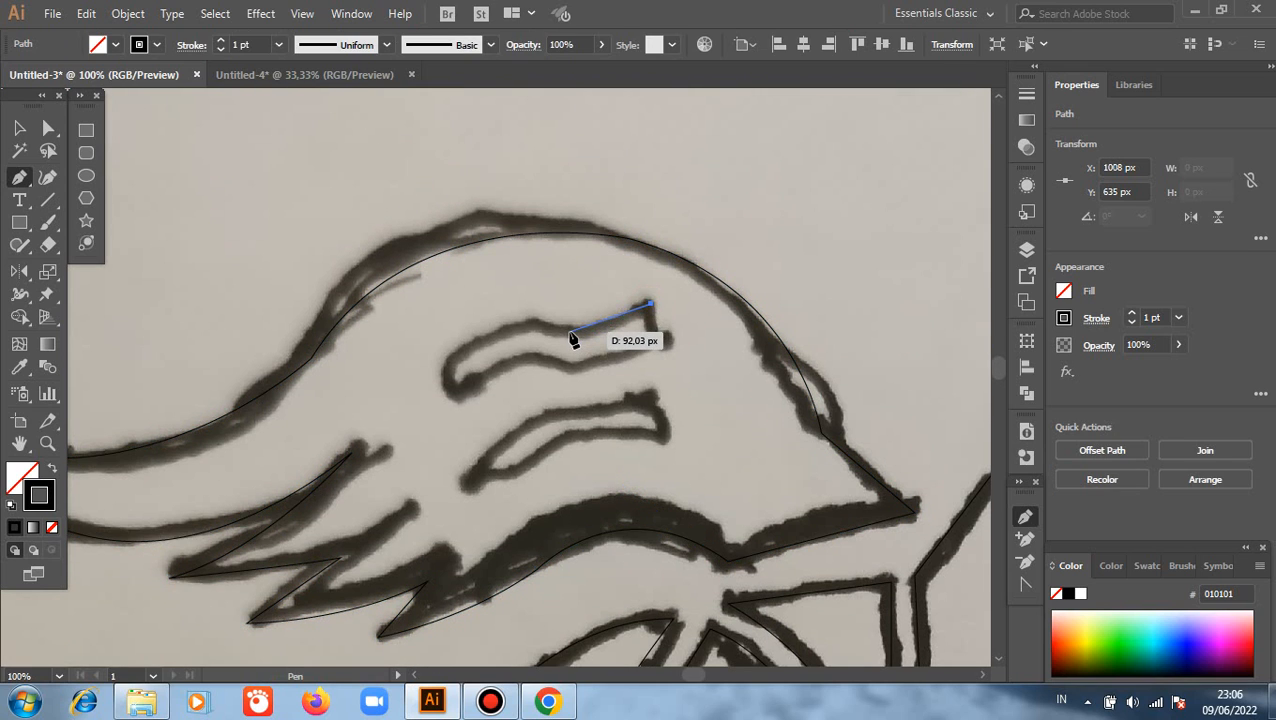
{"action": "left_click", "coordinate": [567, 329]}
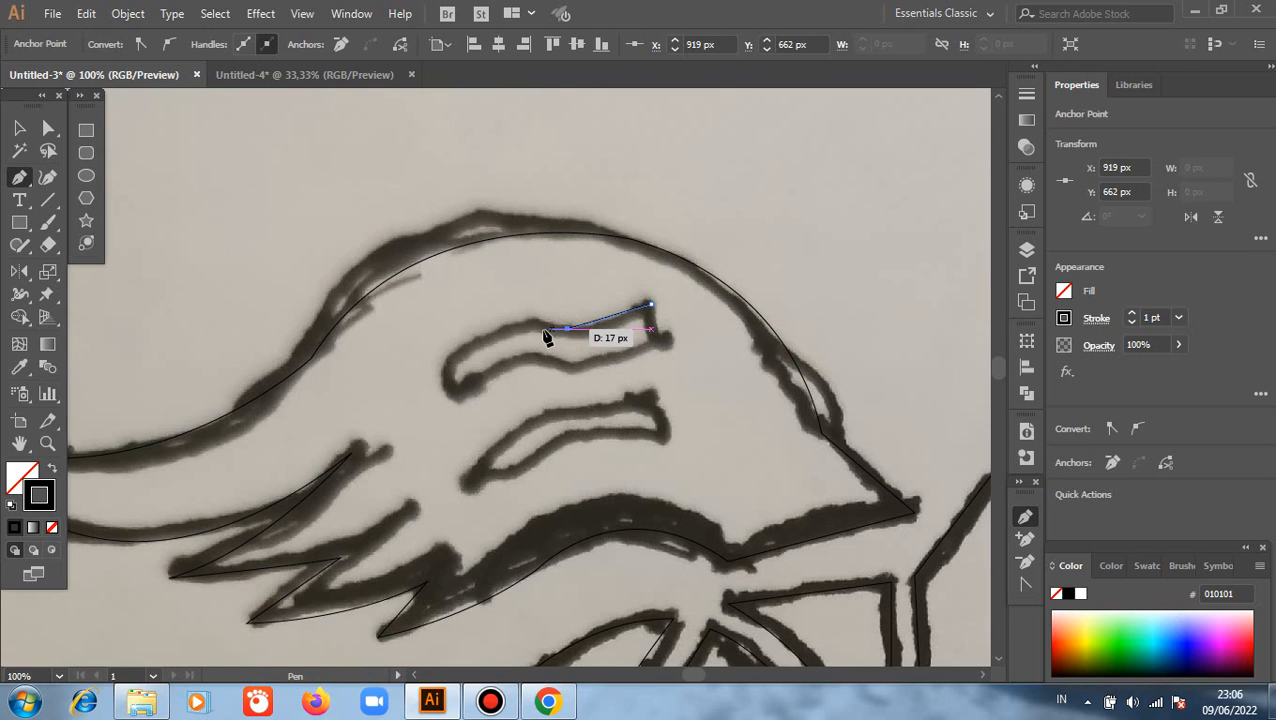
{"action": "left_click", "coordinate": [534, 321]}
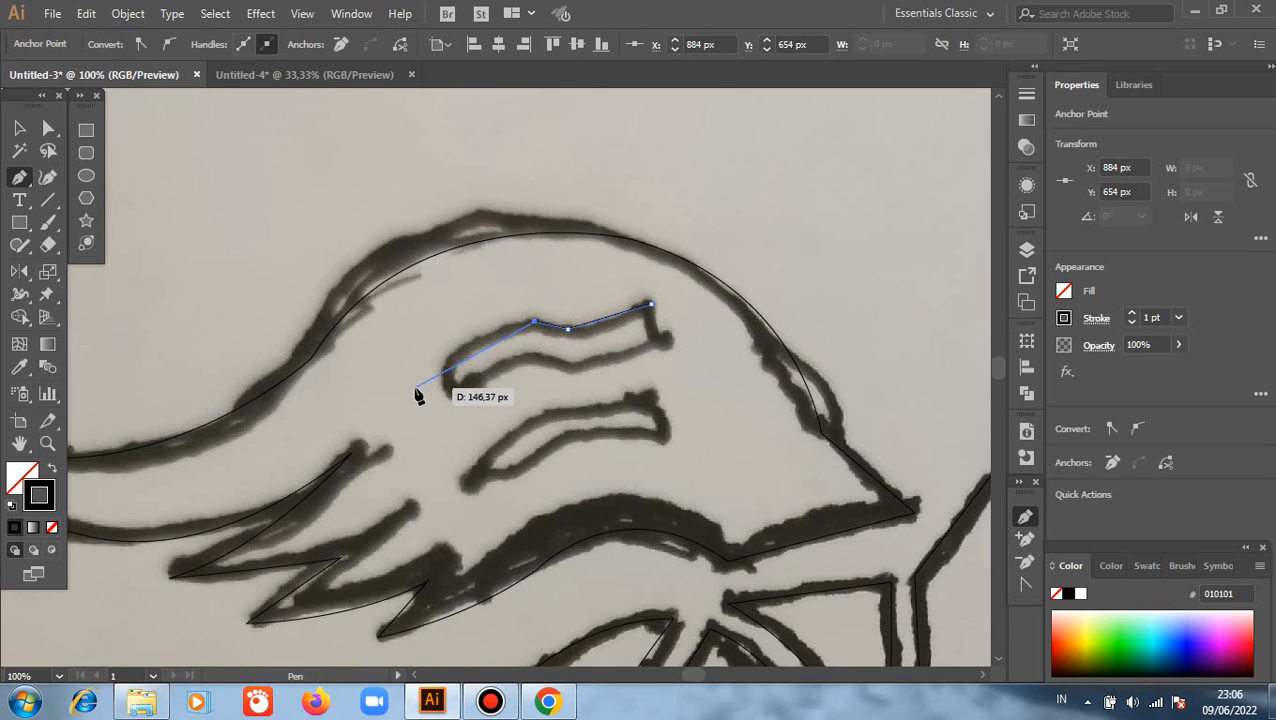
{"action": "left_click_drag", "start_coordinate": [414, 388], "coordinate": [379, 438]}
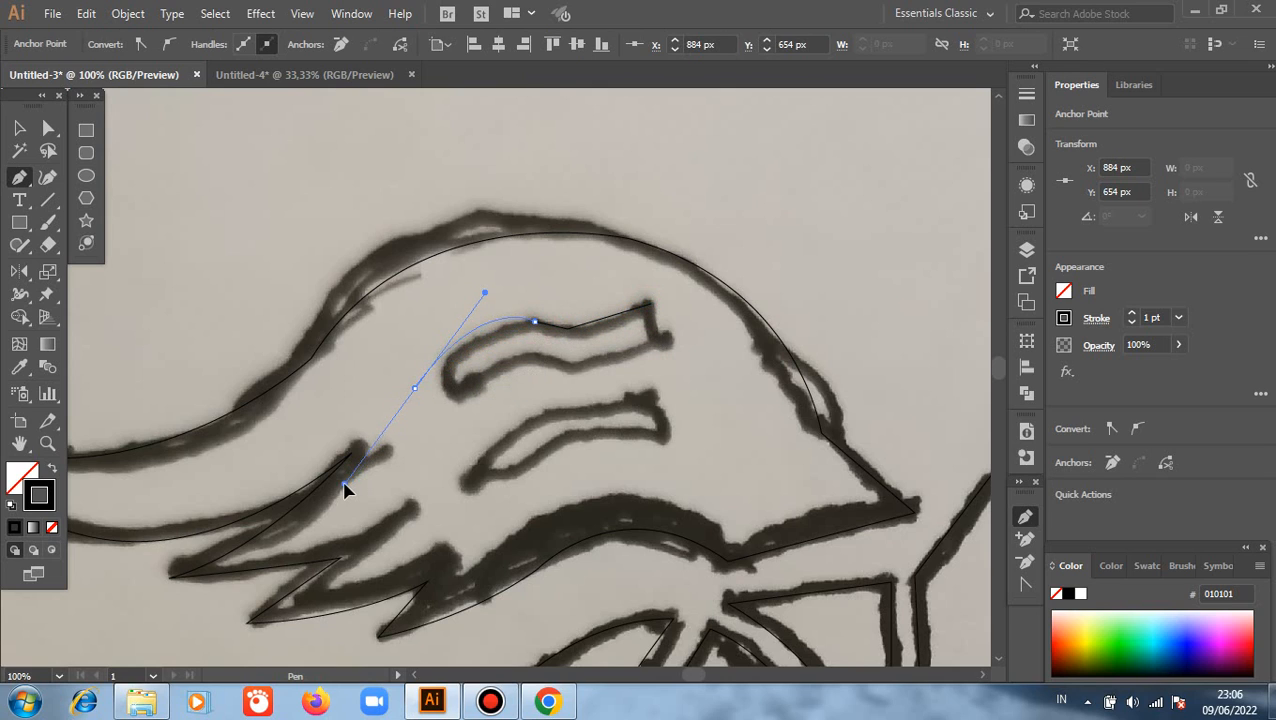
{"action": "left_click_drag", "start_coordinate": [344, 484], "coordinate": [344, 484]}
{"action": "left_click_drag", "start_coordinate": [414, 388], "coordinate": [414, 418]}
{"action": "left_click", "coordinate": [414, 417]}
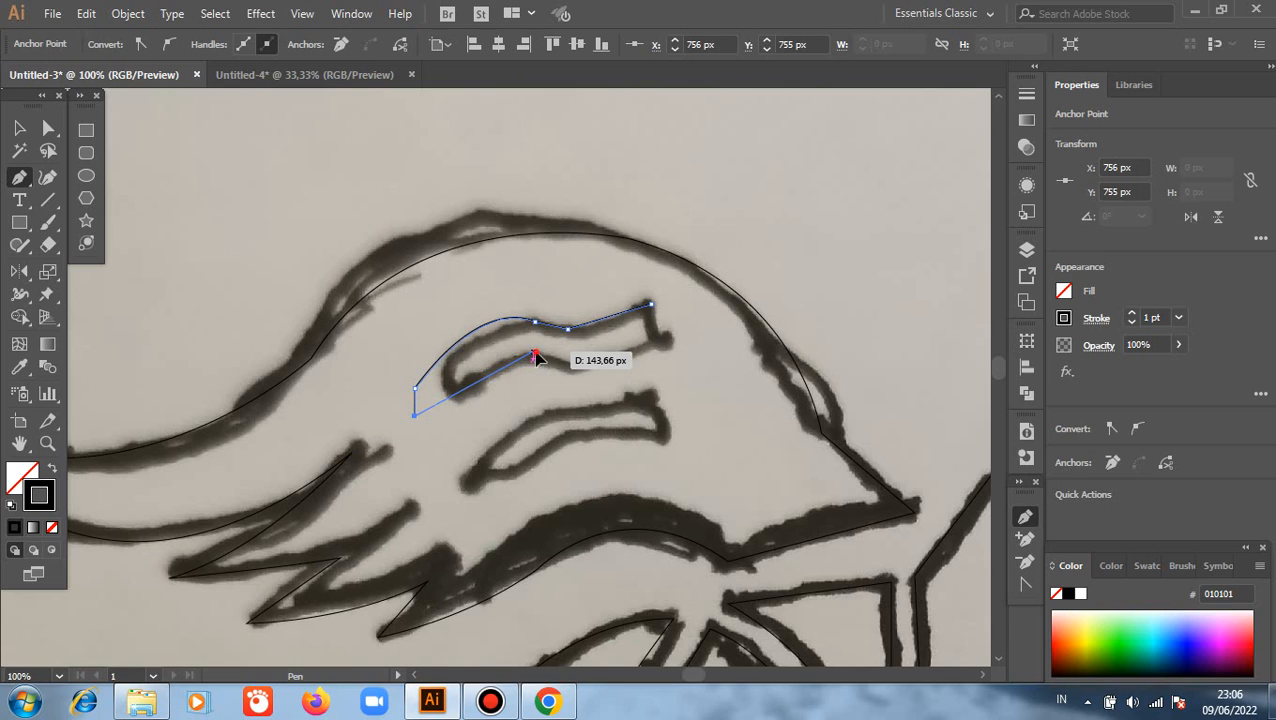
{"action": "mouse_move", "coordinate": [535, 356]}
{"action": "left_mouse_down"}
{"action": "mouse_move", "coordinate": [585, 368]}
{"action": "mouse_move", "coordinate": [537, 363]}
{"action": "left_mouse_up"}
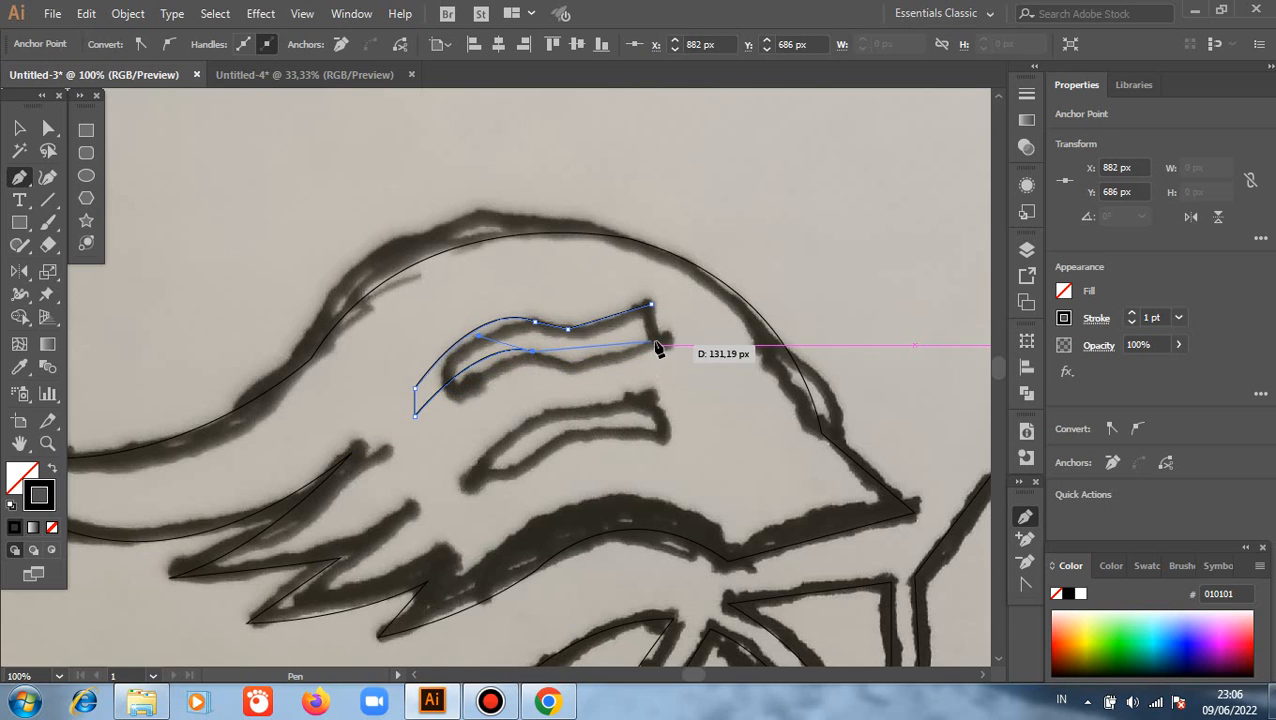
{"action": "mouse_move", "coordinate": [651, 343]}
{"action": "left_mouse_down"}
{"action": "mouse_move", "coordinate": [663, 331]}
{"action": "mouse_move", "coordinate": [660, 350]}
{"action": "left_mouse_up"}
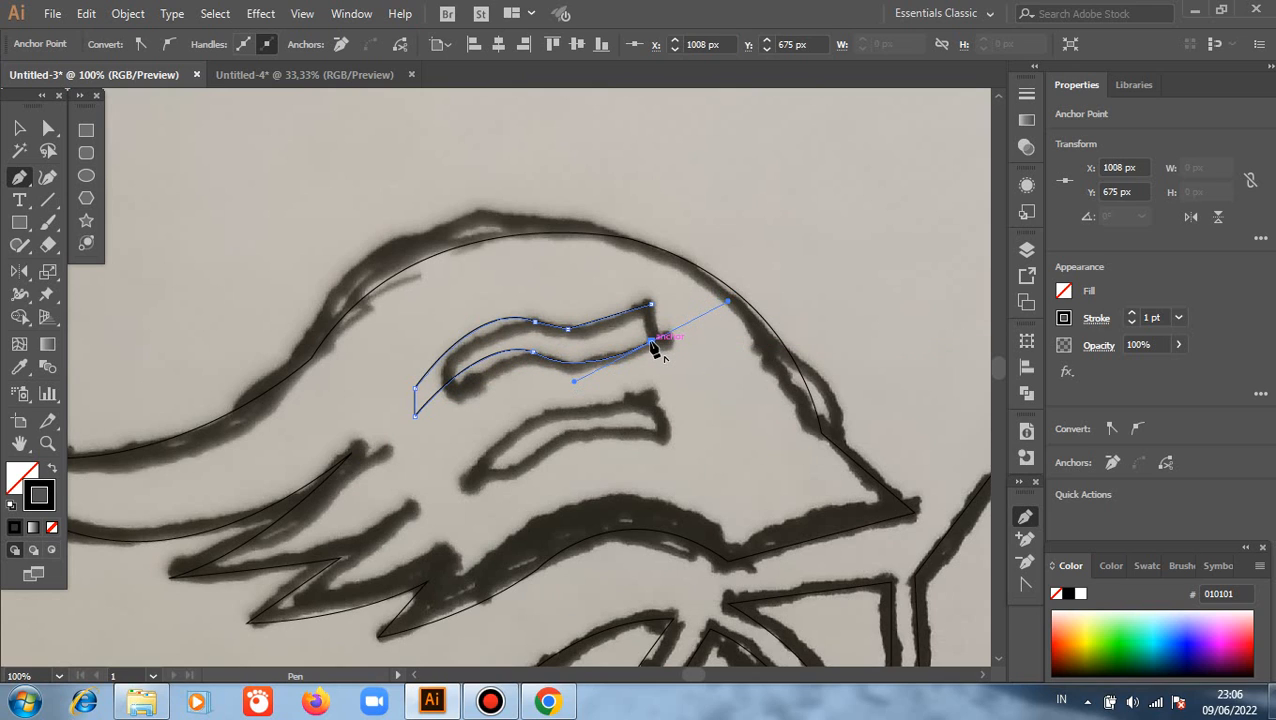
{"action": "left_click", "coordinate": [651, 305]}
Round the corners at the upper stripe's middle anchors, about 98 px on its top edge and about 54 px on its bottom edge
{"action": "left_click", "coordinate": [19, 128]}
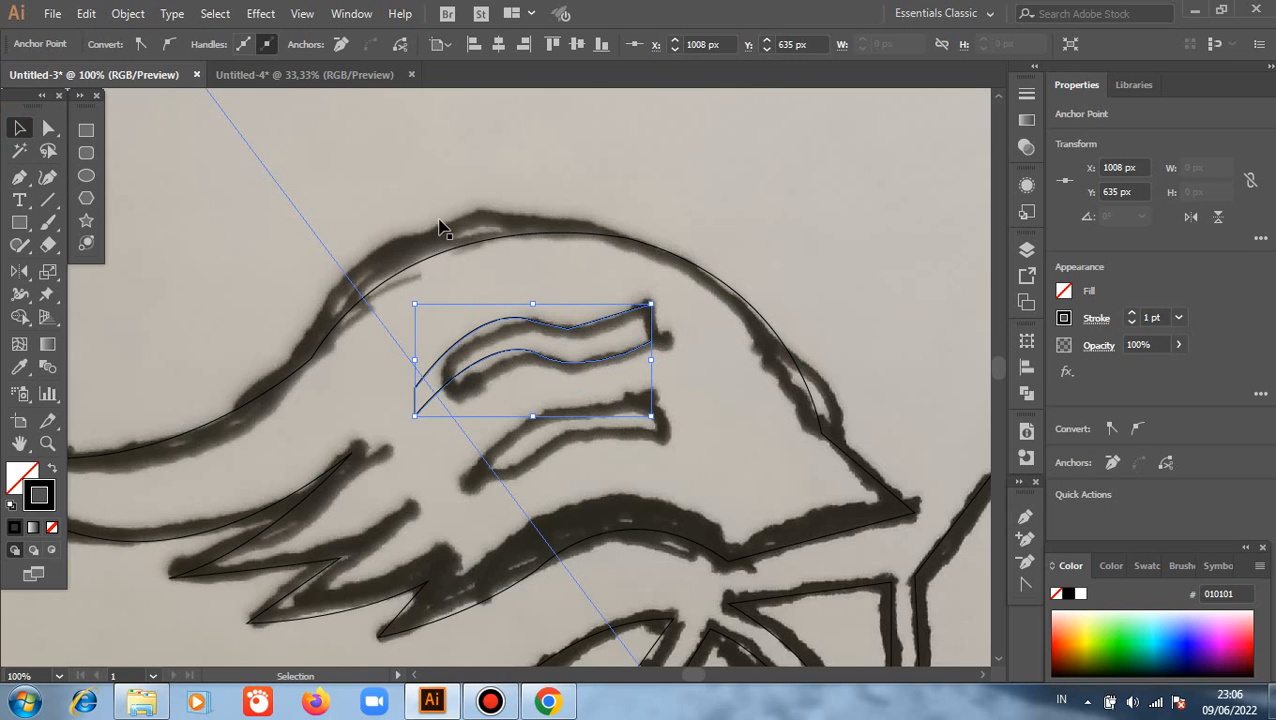
{"action": "left_click", "coordinate": [374, 177]}
{"action": "left_click", "coordinate": [49, 130]}
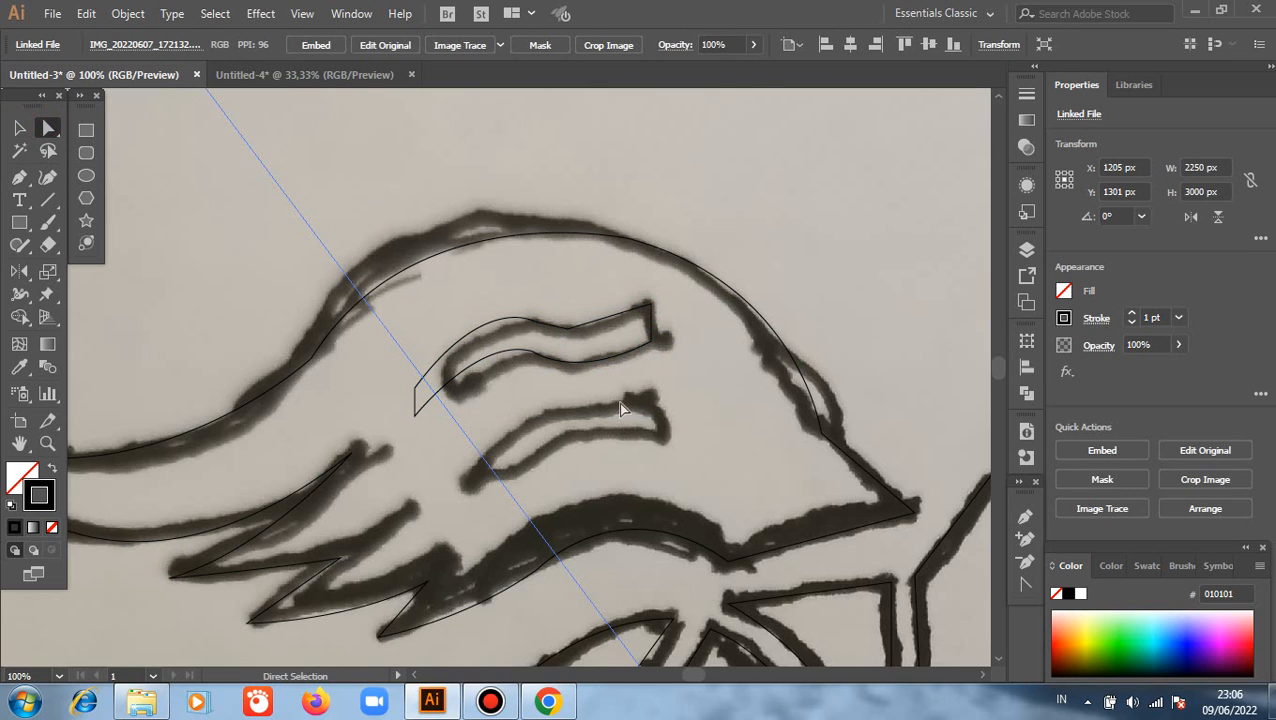
{"action": "left_click", "coordinate": [567, 323]}
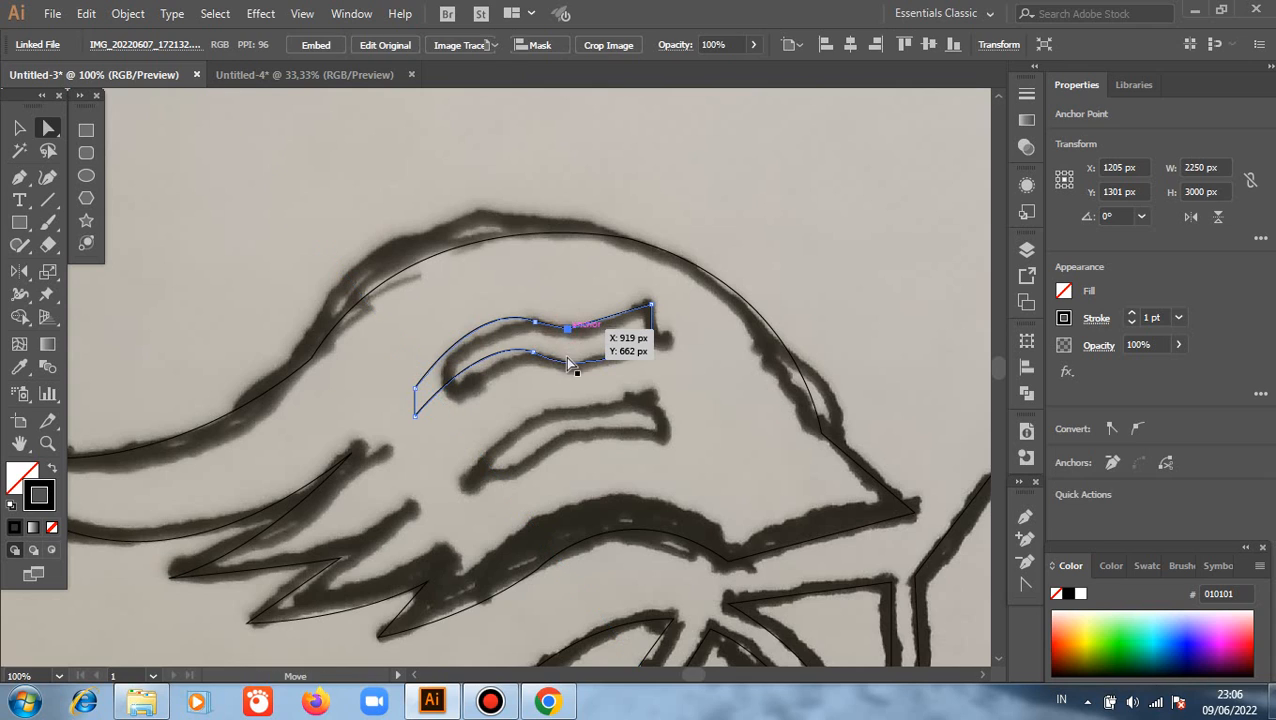
{"action": "left_click_drag", "start_coordinate": [567, 311], "coordinate": [564, 234]}
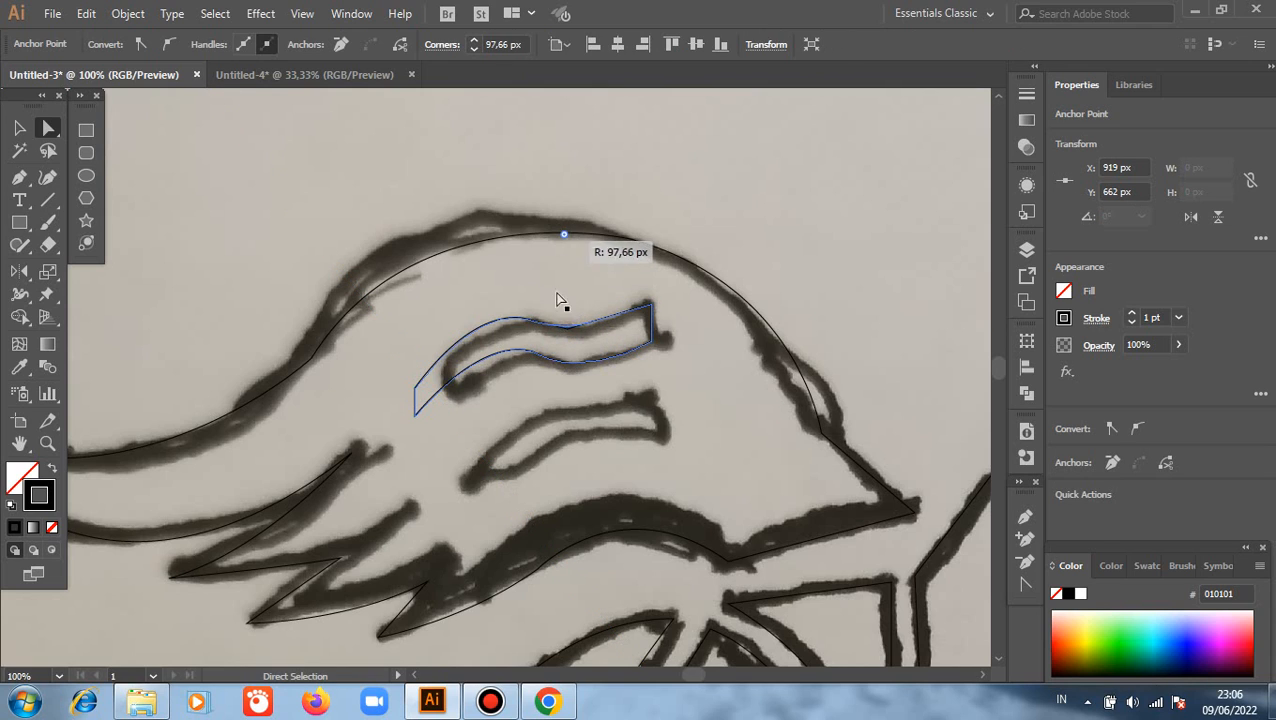
{"action": "left_click", "coordinate": [531, 355]}
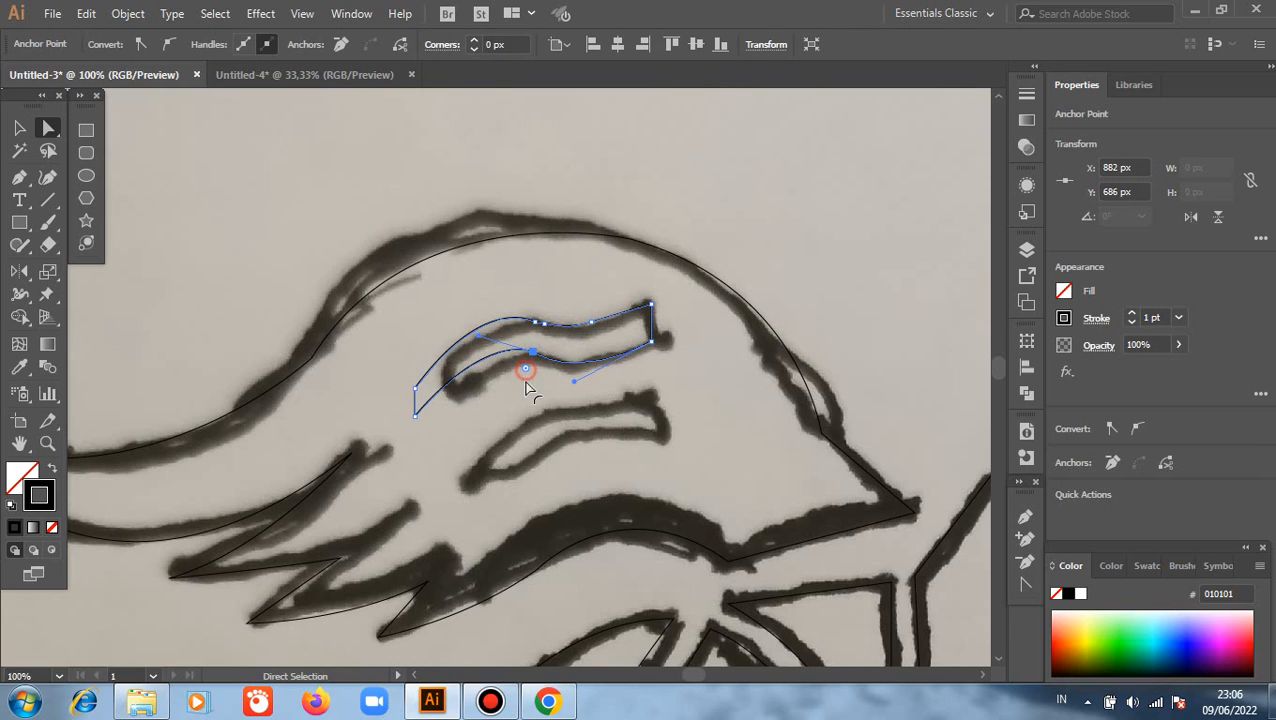
{"action": "left_click_drag", "start_coordinate": [526, 382], "coordinate": [517, 404]}
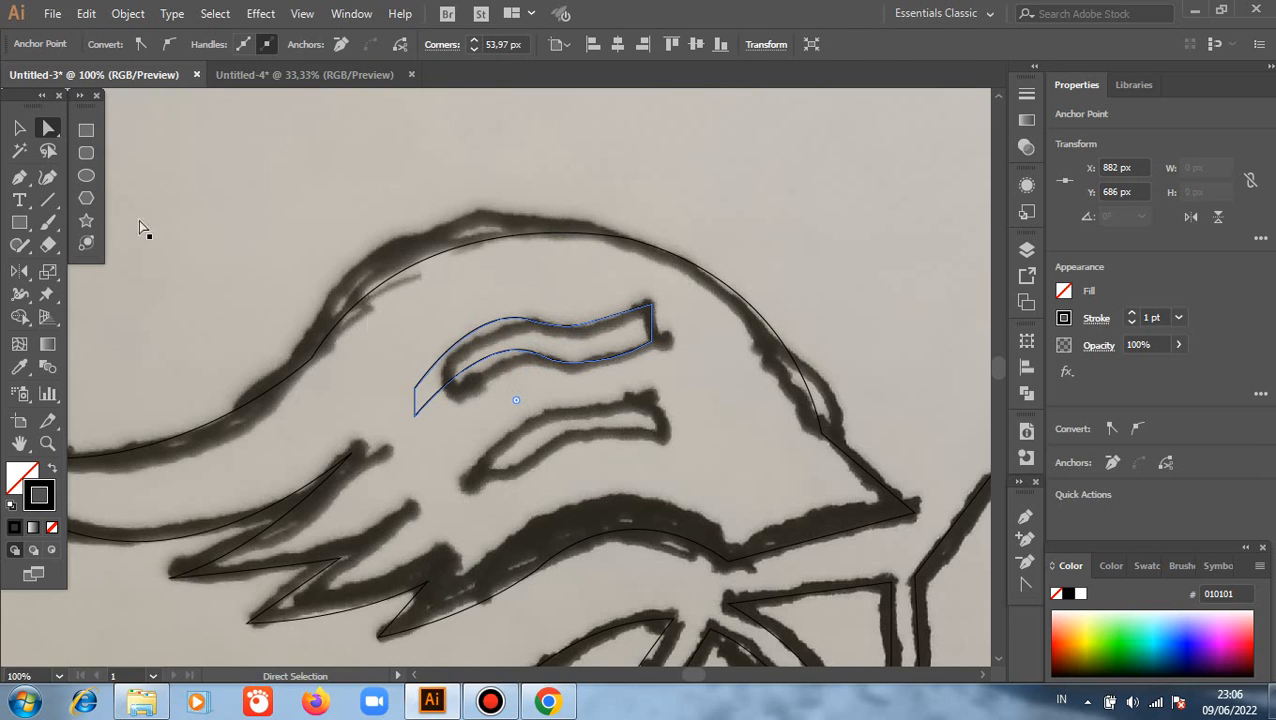
Duplicate the upper stripe onto the sketched lower stripe and shorten the copy from its rear end
{"action": "left_click", "coordinate": [20, 130]}
{"action": "left_click", "coordinate": [597, 385]}
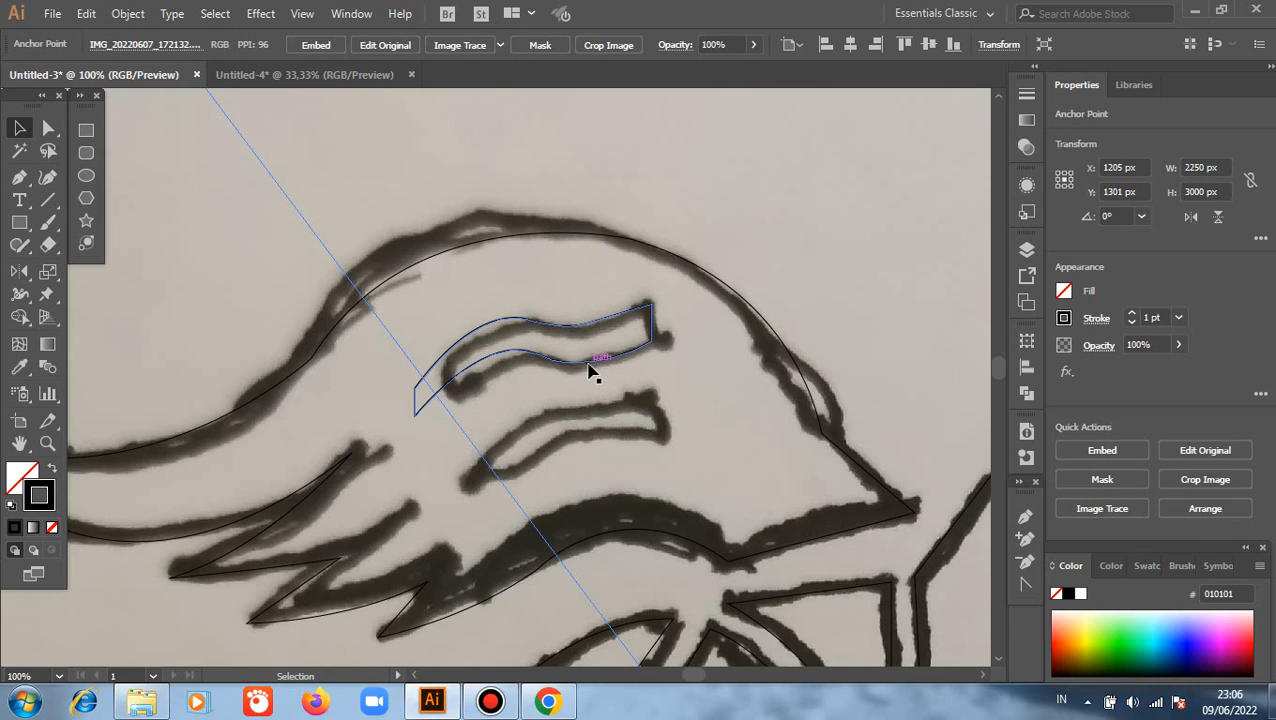
{"action": "left_click_drag", "start_coordinate": [588, 368], "coordinate": [605, 450]}
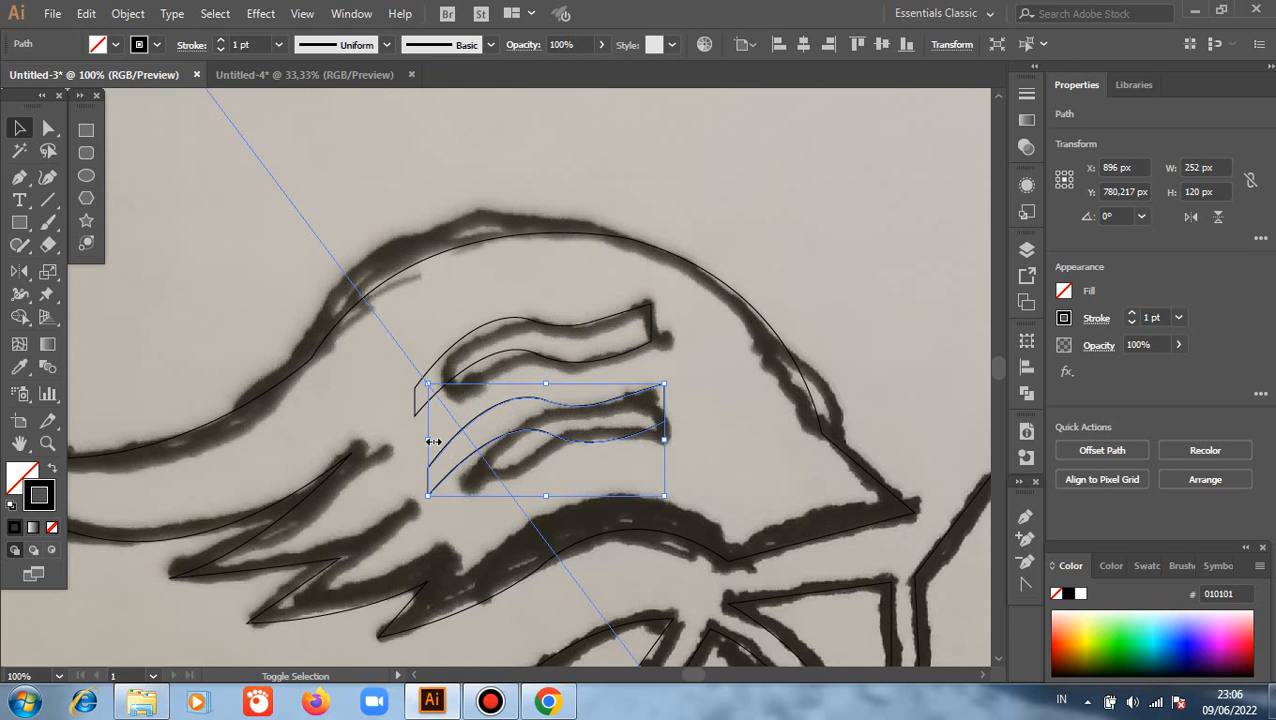
{"action": "left_click_drag", "start_coordinate": [433, 441], "coordinate": [451, 441]}
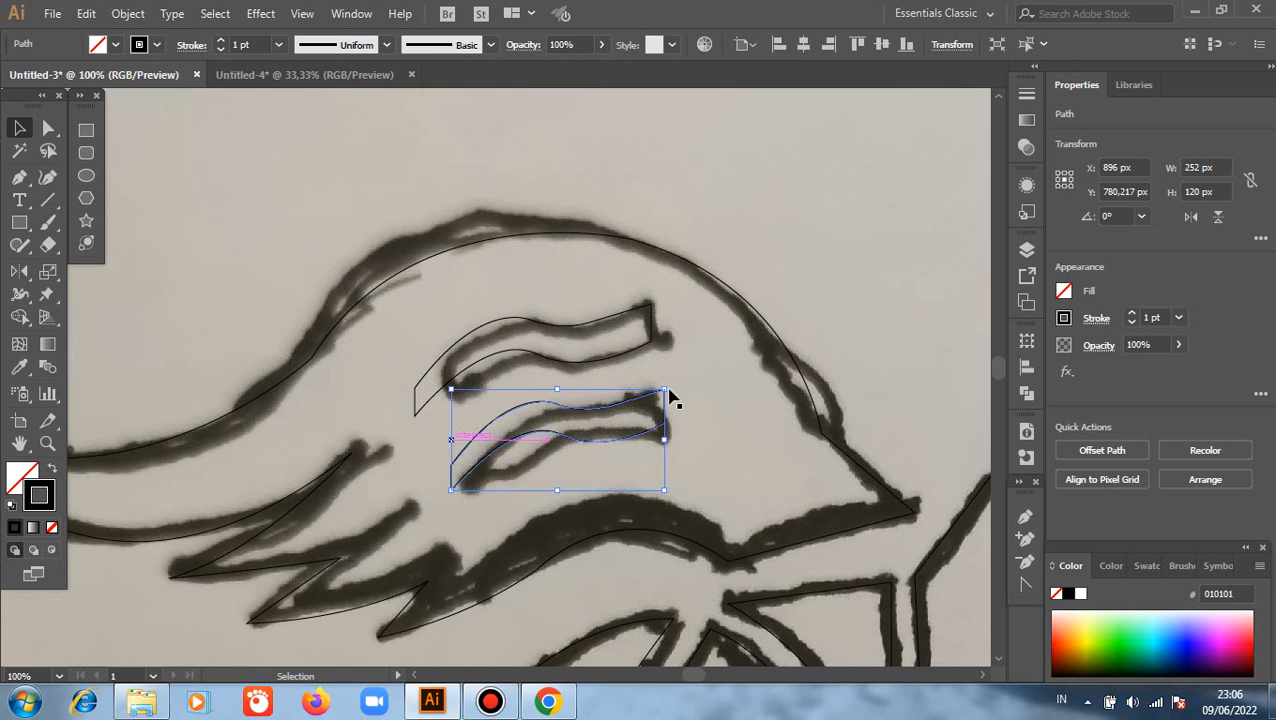
{"action": "left_click", "coordinate": [763, 248]}
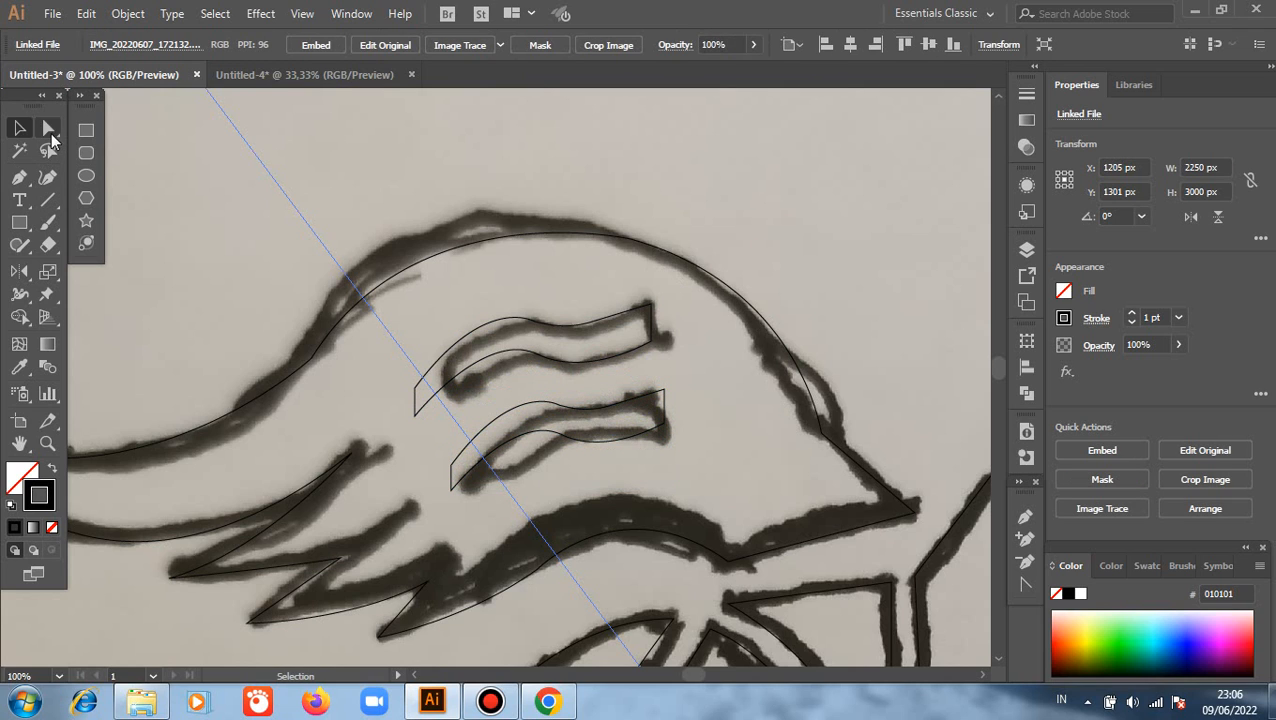
Round the body's front-edge corner above the pointed tip to about 159 px, then shift the belly's front anchor forward and adjust its curve handle
{"action": "scroll", "coordinate": [378, 275], "scroll_direction": "down", "scroll_amount": 2}
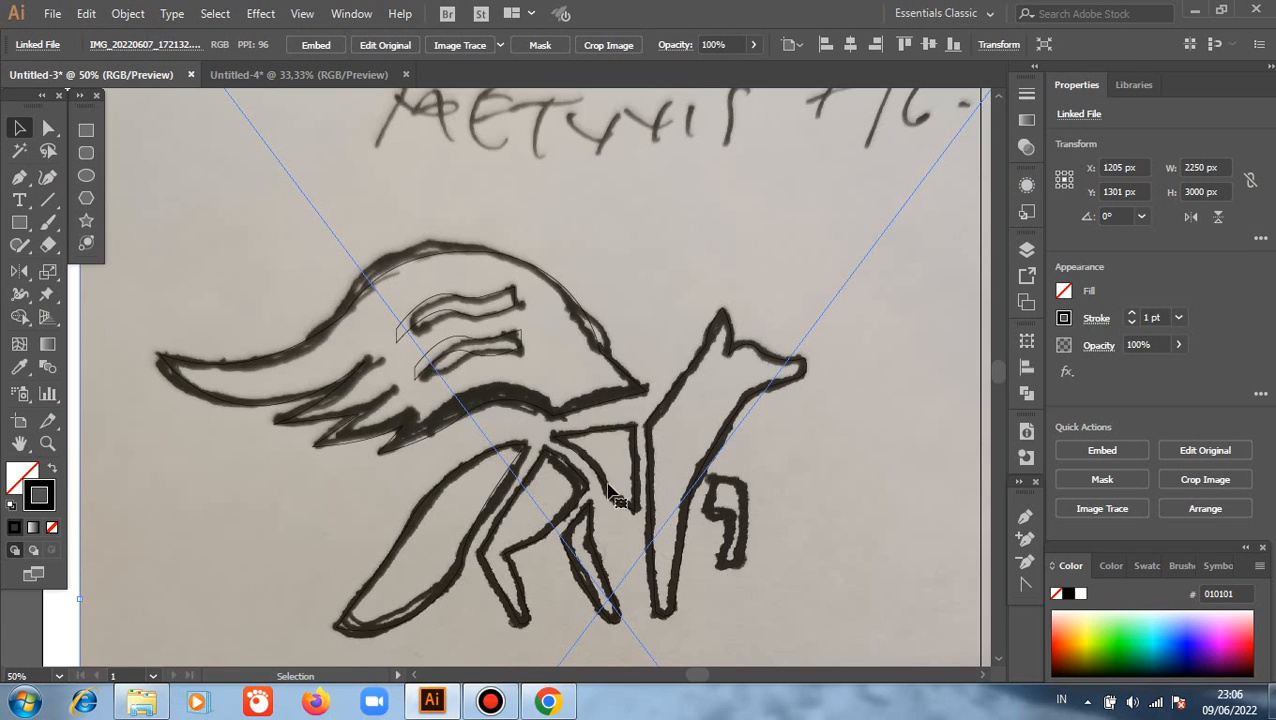
{"action": "scroll", "coordinate": [478, 276], "scroll_direction": "up", "scroll_amount": 2}
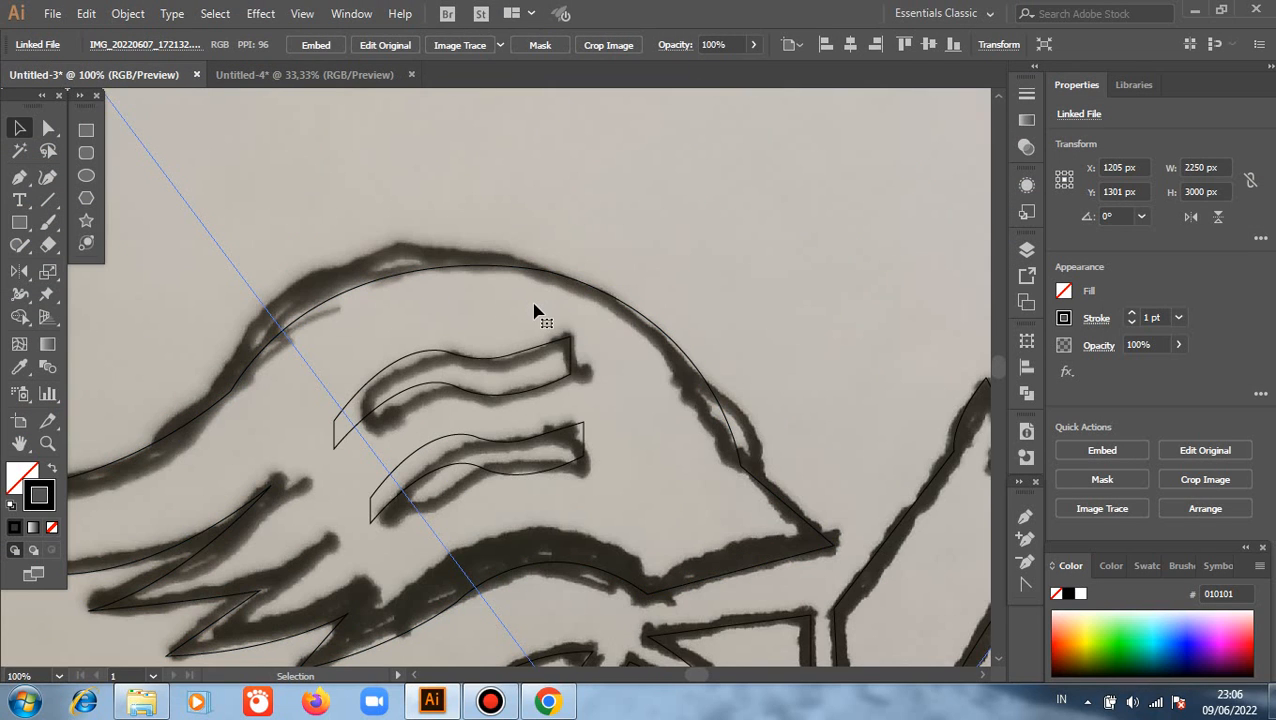
{"action": "scroll", "coordinate": [713, 430], "scroll_direction": "up", "scroll_amount": 1}
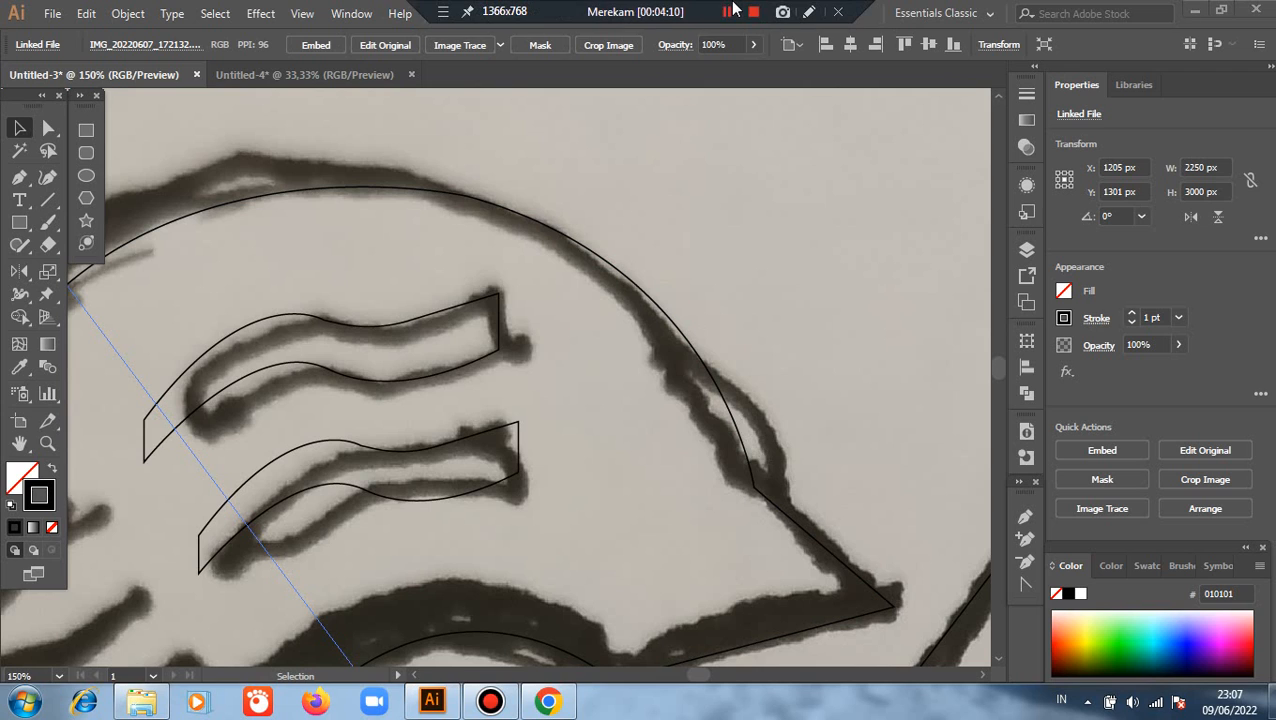
{"action": "left_click", "coordinate": [730, 10]}
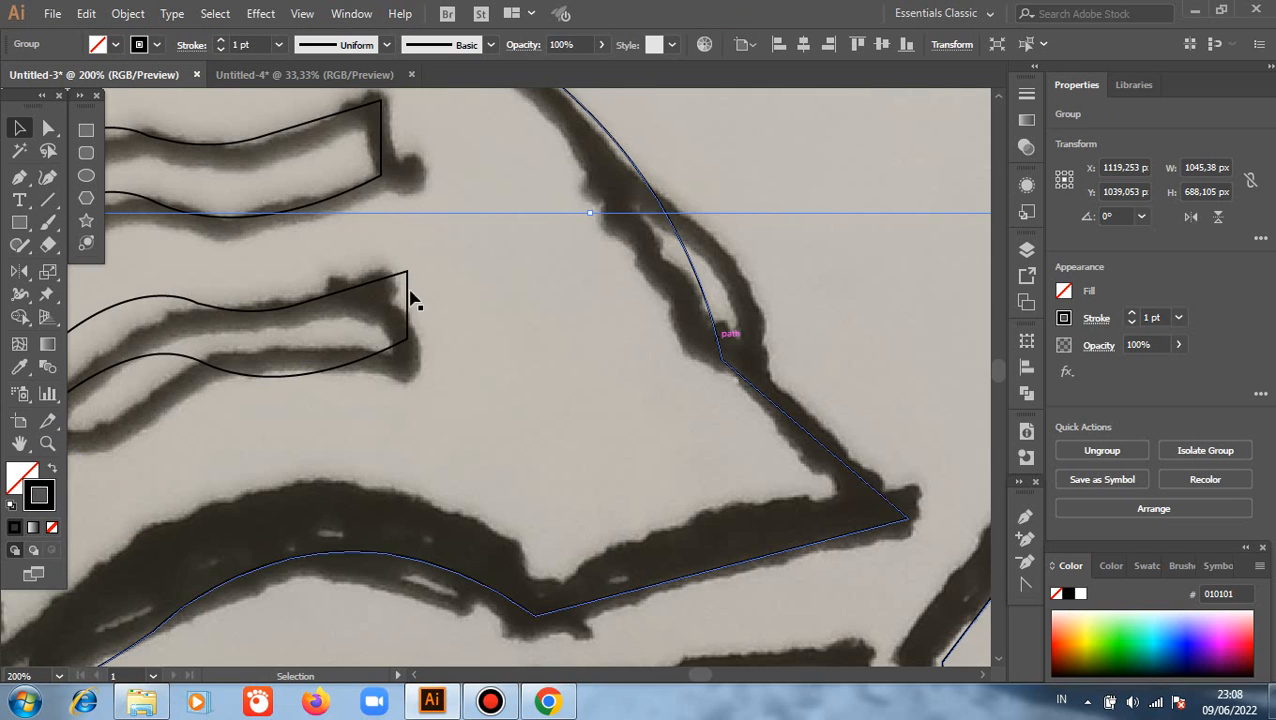
{"action": "left_click", "coordinate": [50, 138]}
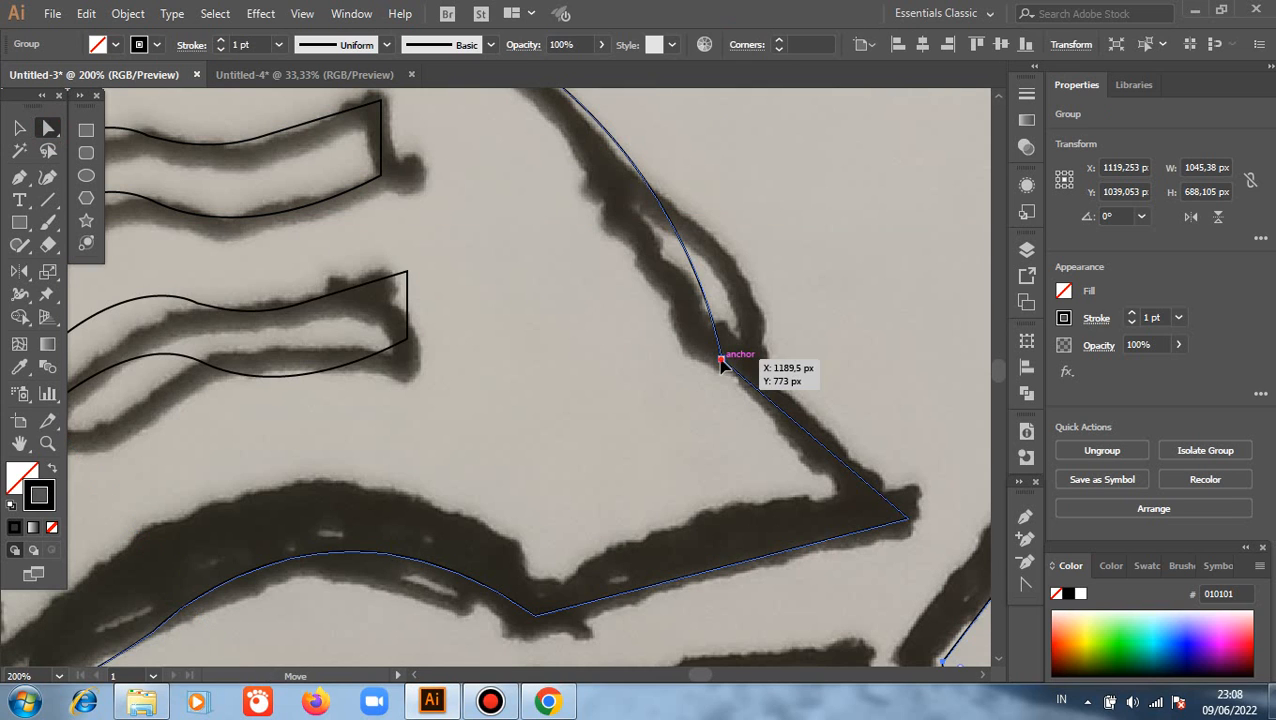
{"action": "left_click", "coordinate": [720, 358]}
{"action": "left_click_drag", "start_coordinate": [724, 357], "coordinate": [940, 85]}
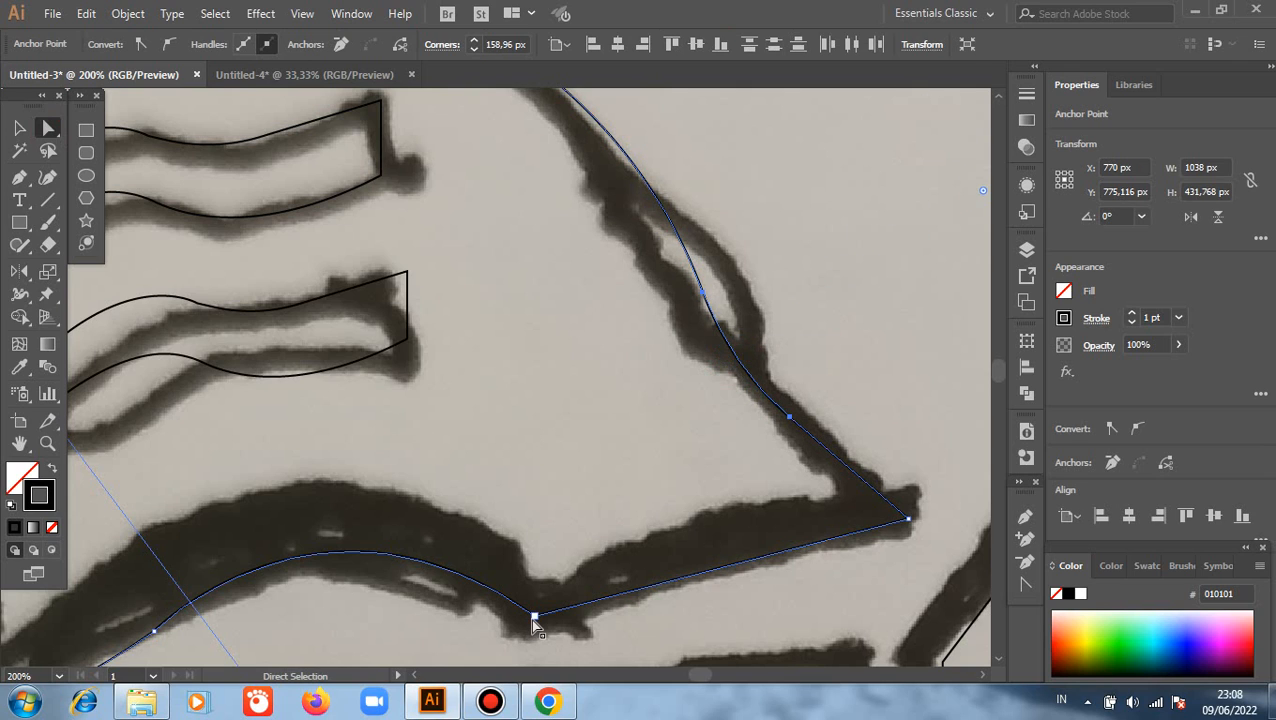
{"action": "left_click_drag", "start_coordinate": [540, 617], "coordinate": [592, 606]}
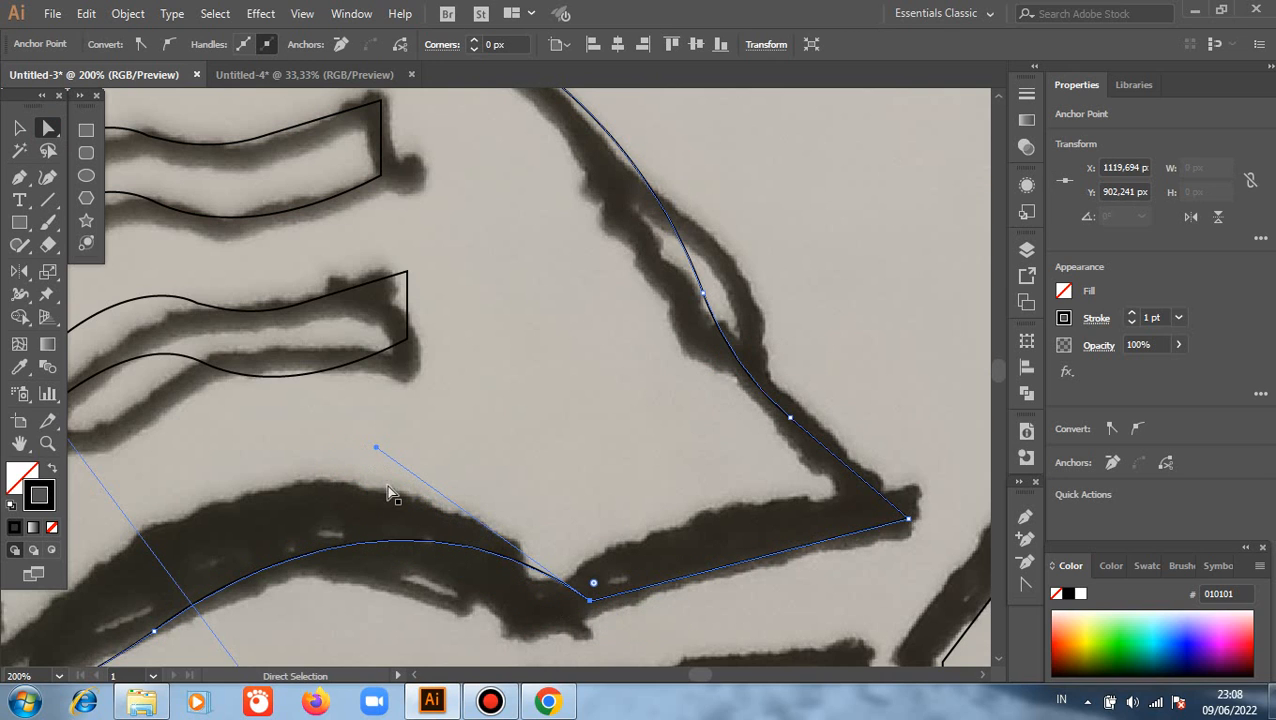
{"action": "left_click_drag", "start_coordinate": [377, 449], "coordinate": [349, 503]}
Narrow both stripes' rear ends by lowering their upper rear anchors, about 6 px on the lower stripe and 4.5 px on the upper
{"action": "left_click_drag", "start_coordinate": [433, 427], "coordinate": [795, 478]}
{"action": "left_click", "coordinate": [355, 510]}
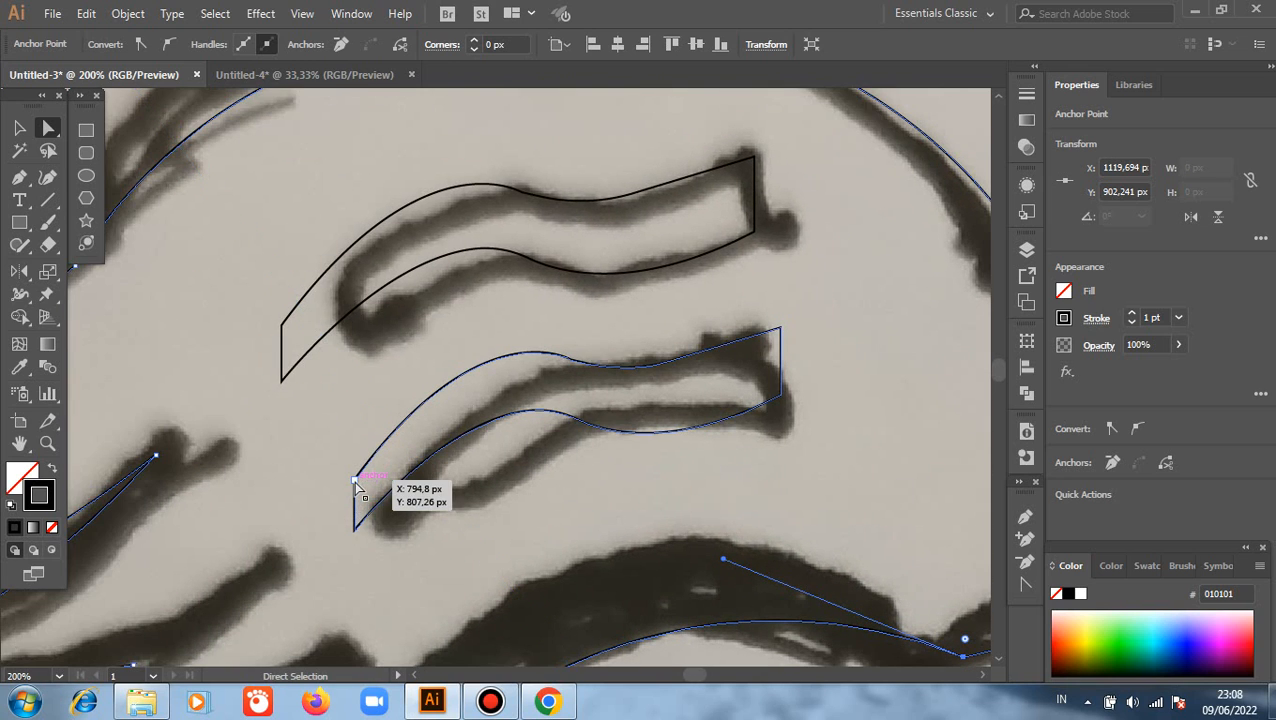
{"action": "left_click_drag", "start_coordinate": [356, 483], "coordinate": [356, 492]}
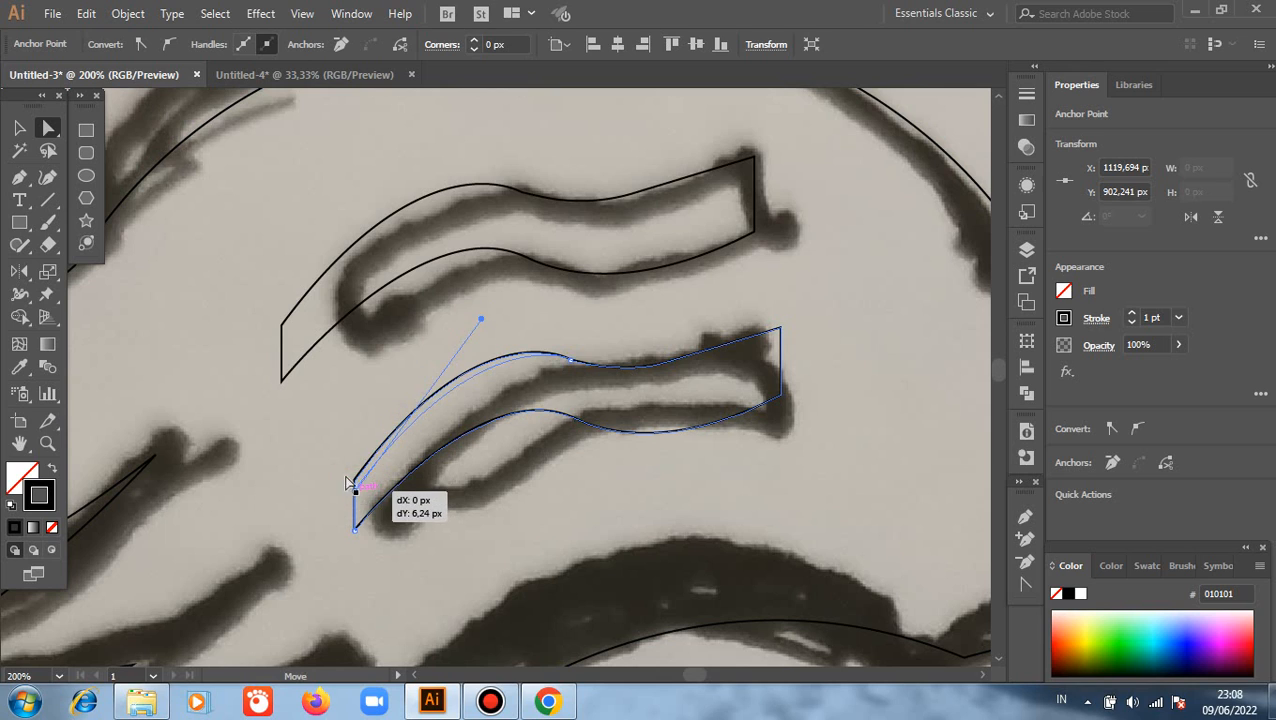
{"action": "left_click", "coordinate": [315, 433]}
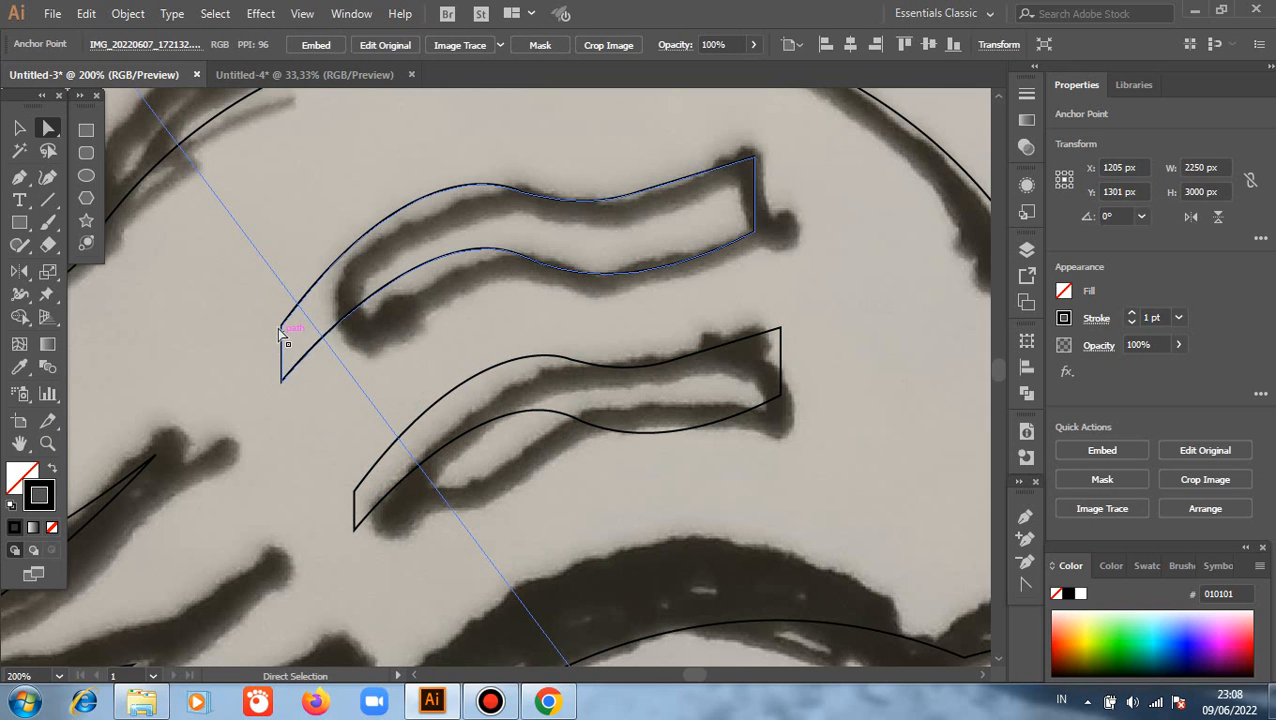
{"action": "left_click_drag", "start_coordinate": [284, 328], "coordinate": [284, 335]}
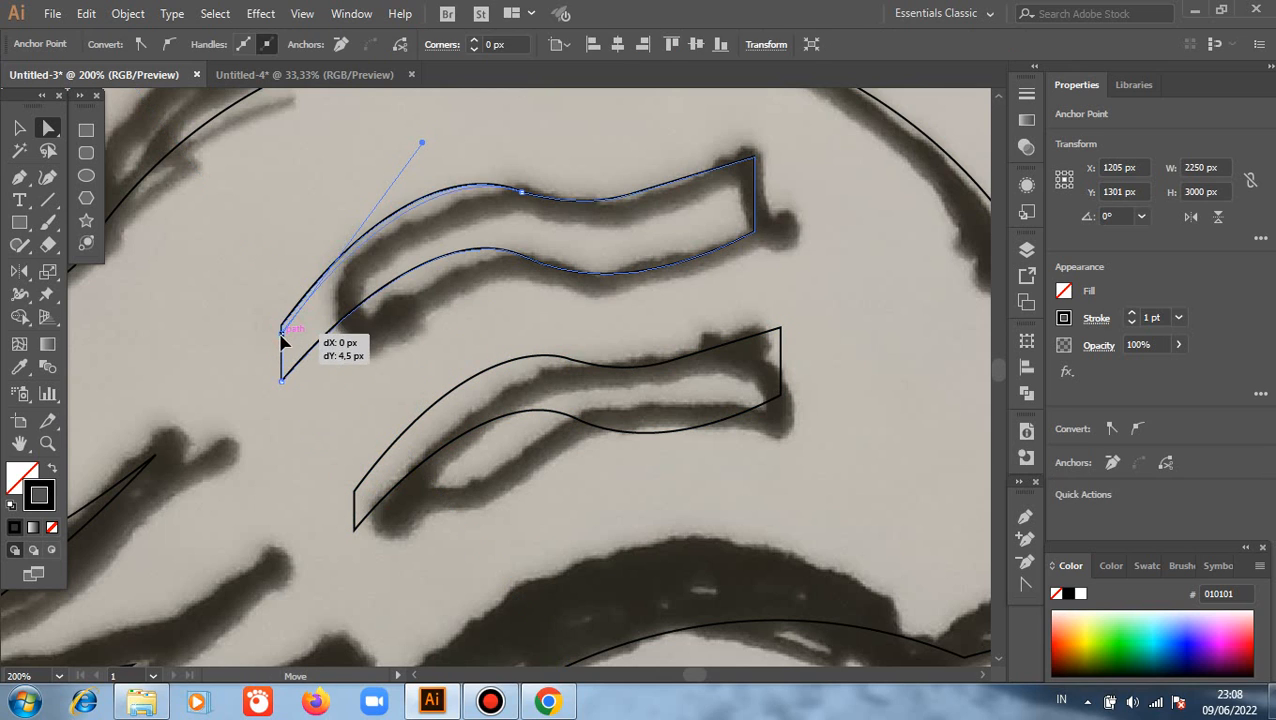
{"action": "left_click", "coordinate": [450, 334]}
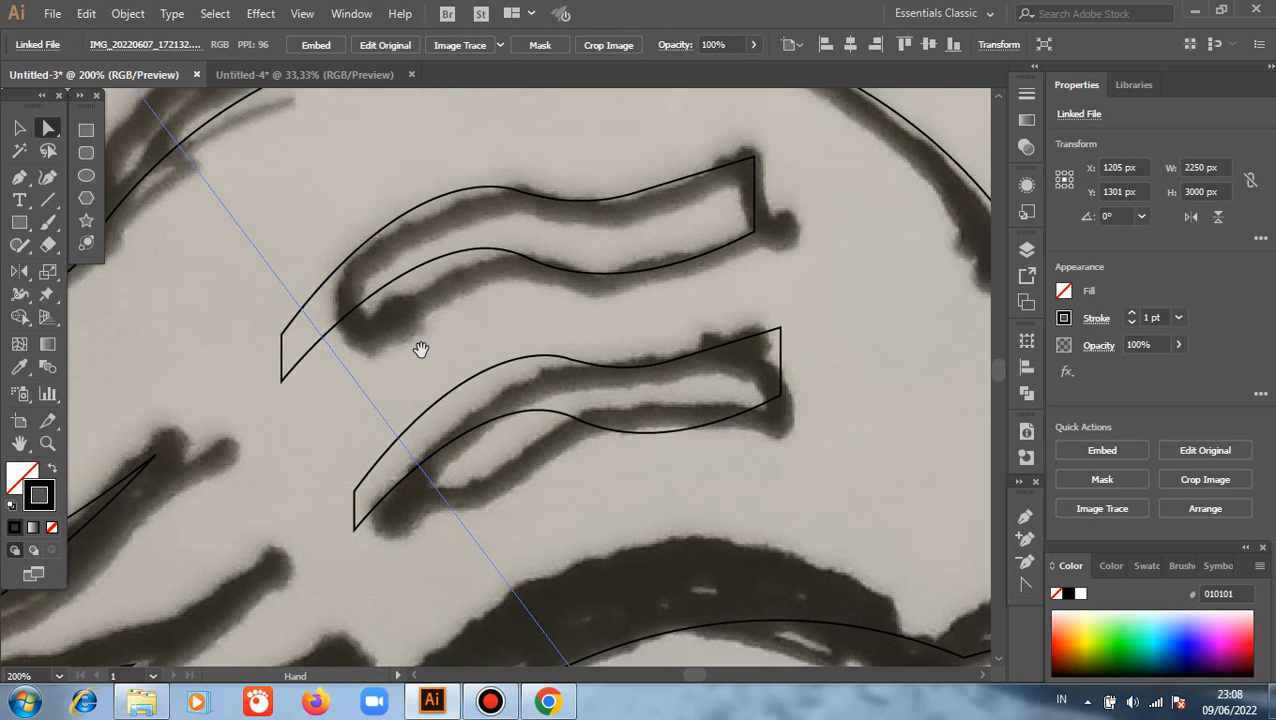
Round the corner where the arched back meets the body's tapering rear to about 34 px
{"action": "left_click_drag", "start_coordinate": [419, 350], "coordinate": [684, 264]}
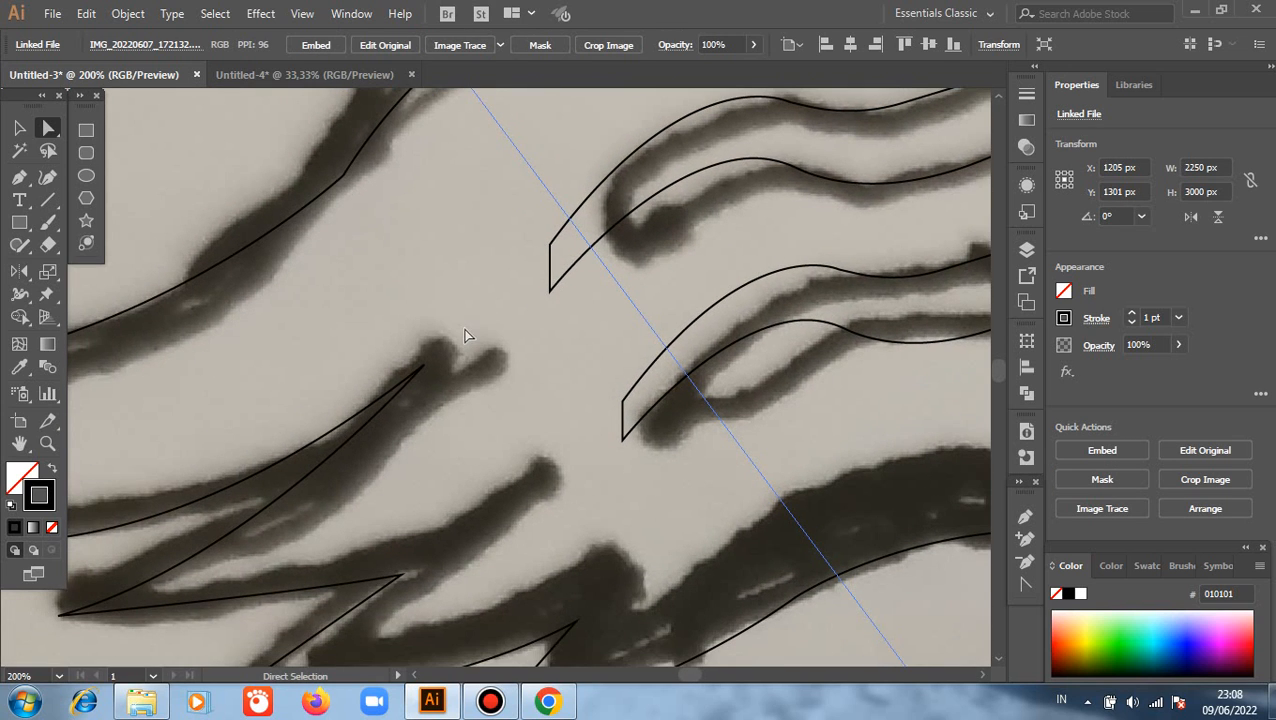
{"action": "scroll", "coordinate": [464, 335], "scroll_direction": "down", "scroll_amount": 3}
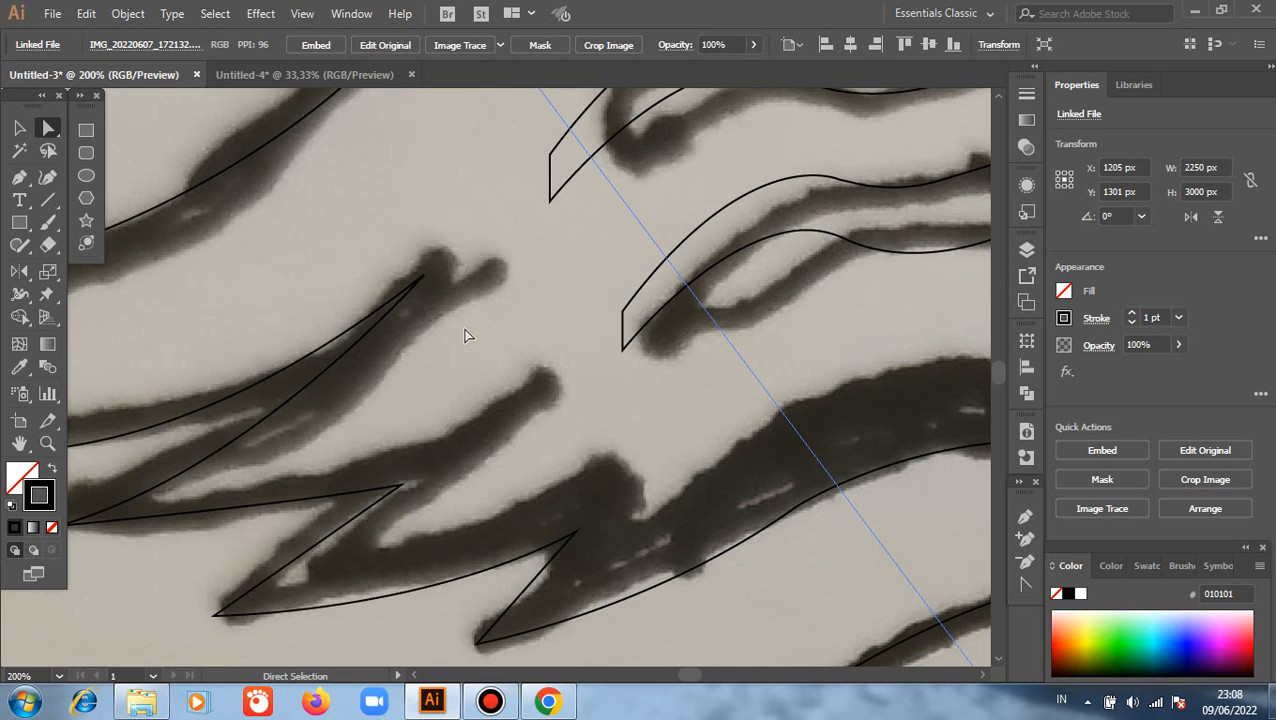
{"action": "scroll", "coordinate": [284, 224], "scroll_direction": "up", "scroll_amount": 1}
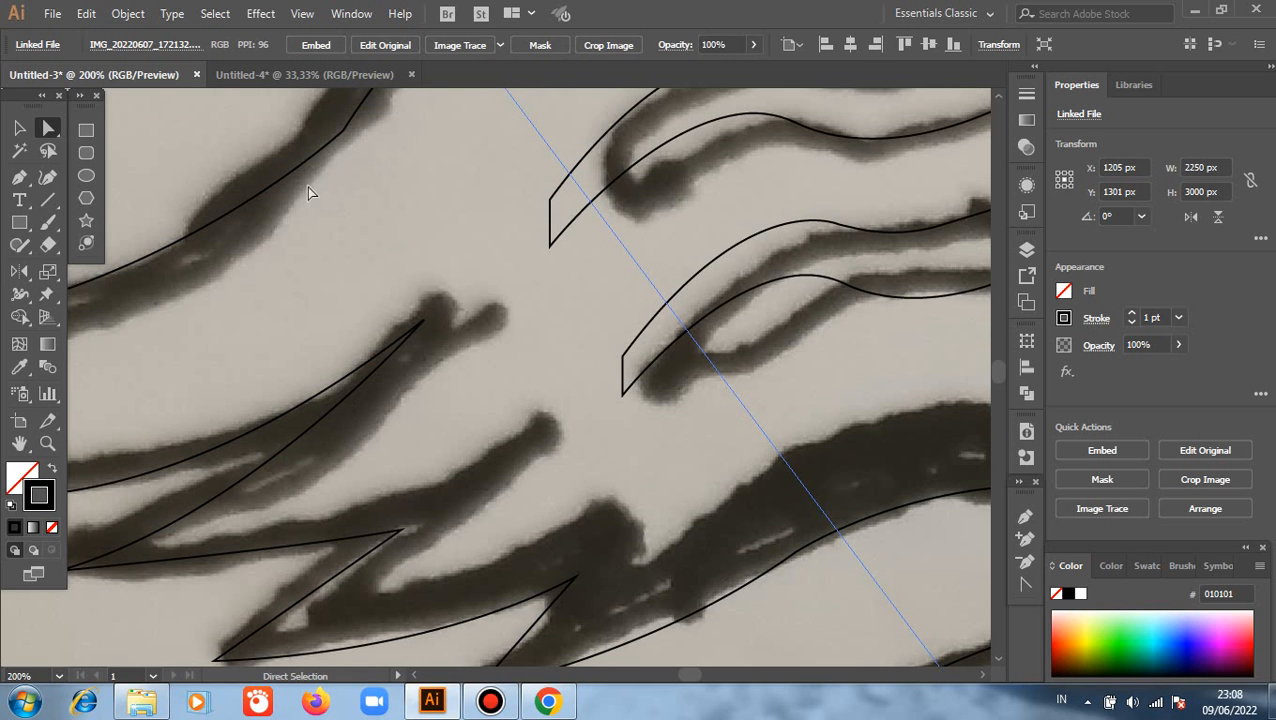
{"action": "left_click", "coordinate": [343, 135]}
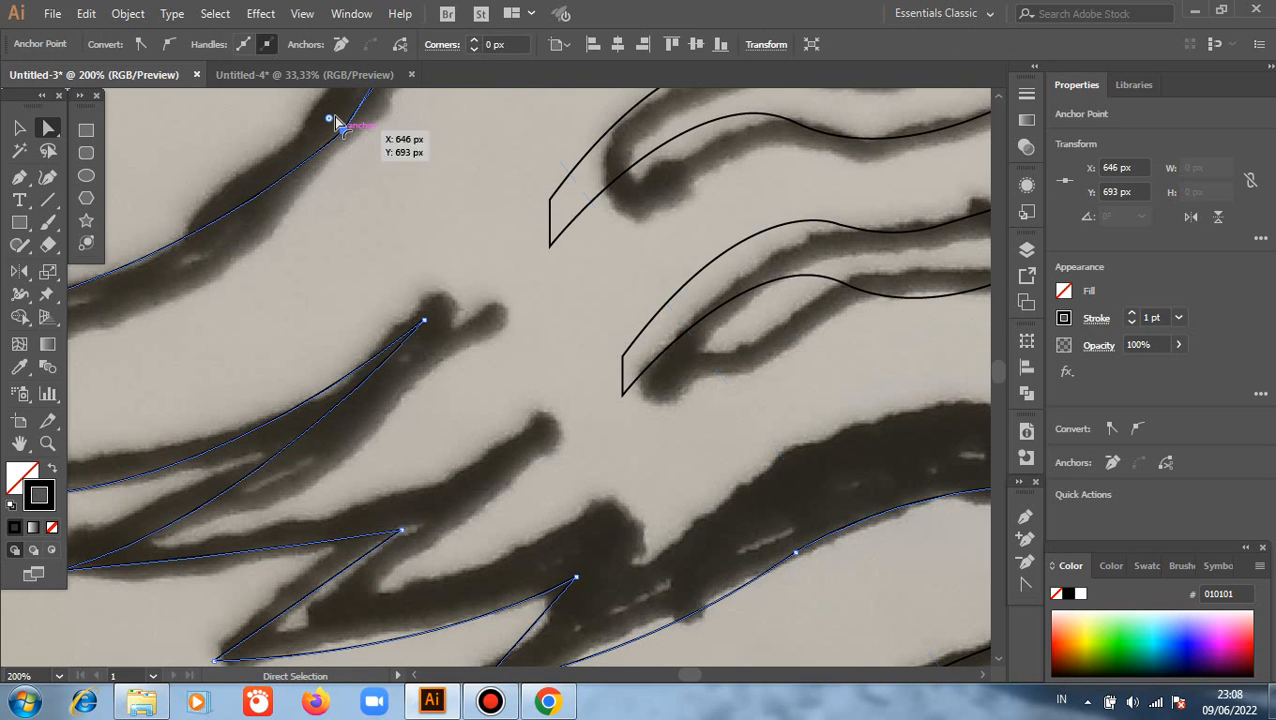
{"action": "left_click_drag", "start_coordinate": [329, 118], "coordinate": [292, 98]}
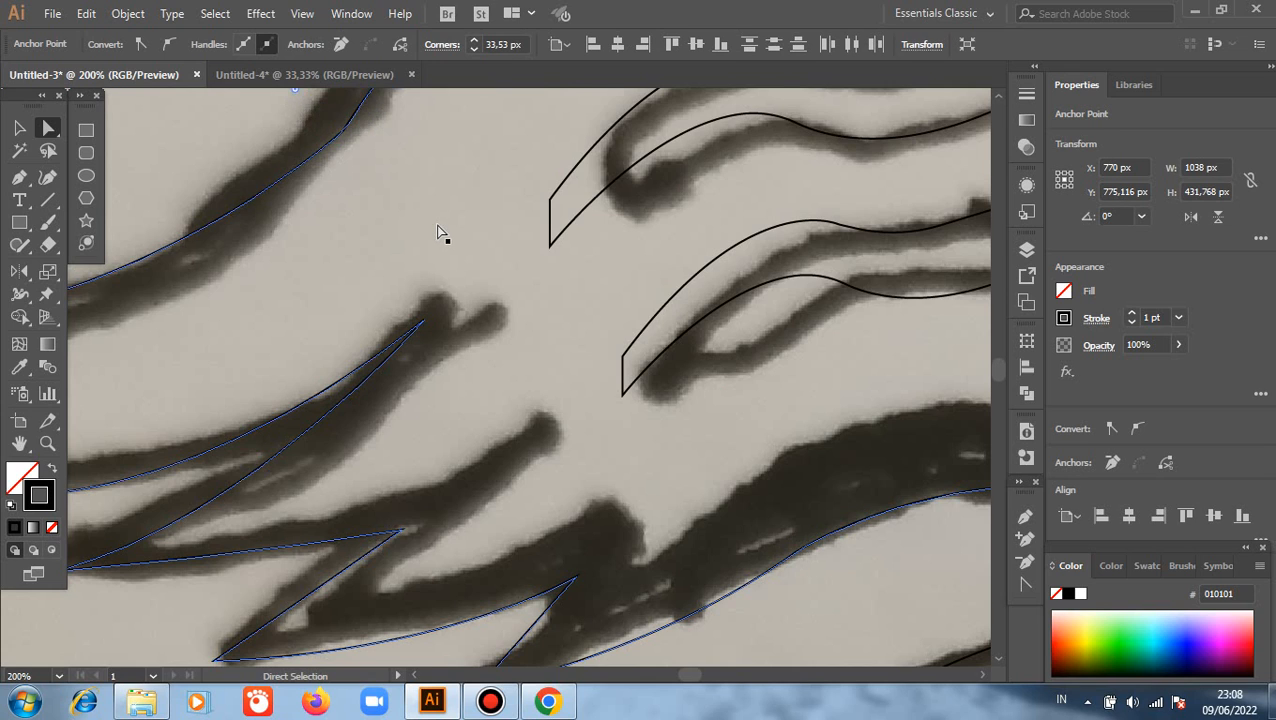
{"action": "scroll", "coordinate": [438, 226], "scroll_direction": "up", "scroll_amount": 3}
{"action": "scroll", "coordinate": [436, 232], "scroll_direction": "up", "scroll_amount": 1}
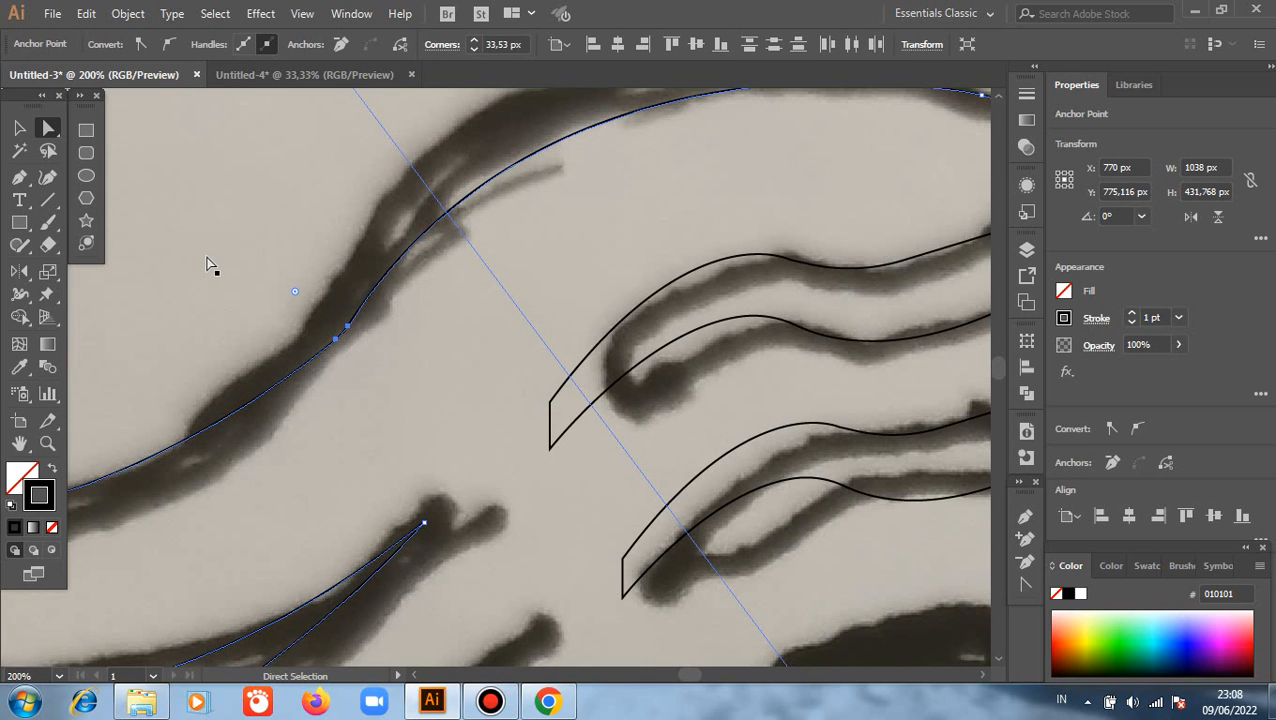
Delete the linked sketch image behind the traced outlines
{"action": "left_click", "coordinate": [19, 128]}
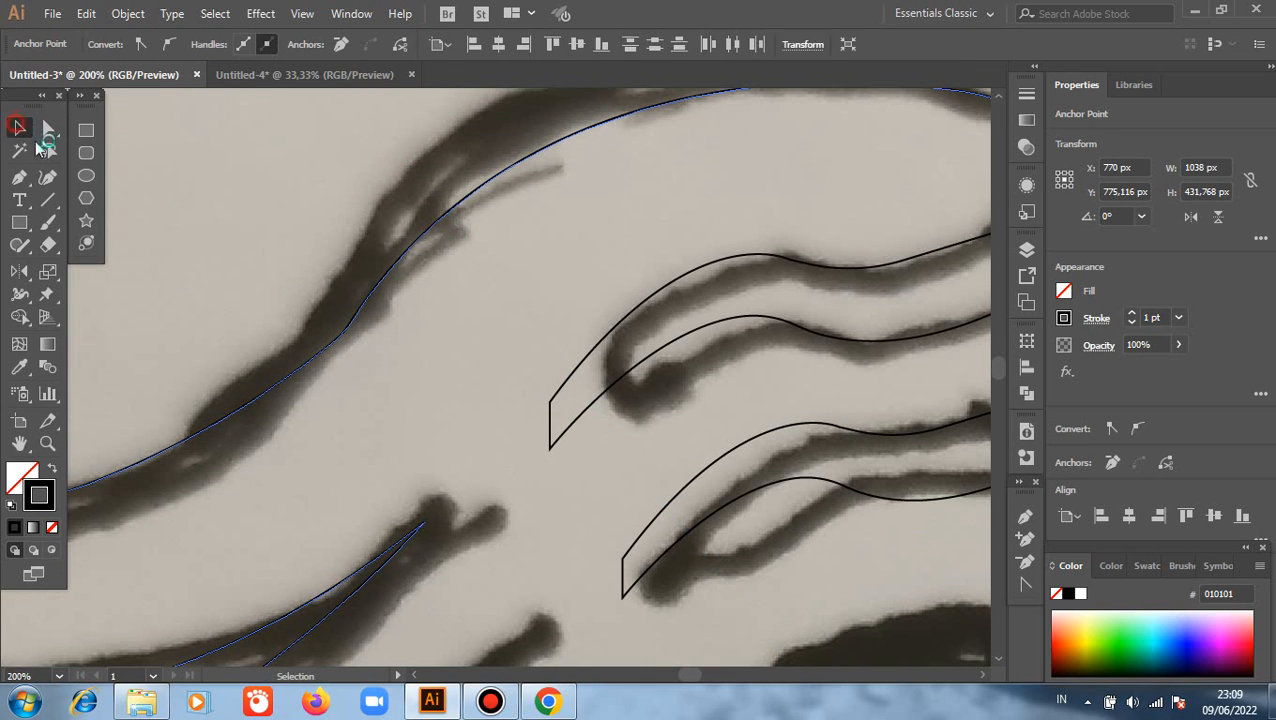
{"action": "left_click", "coordinate": [157, 199]}
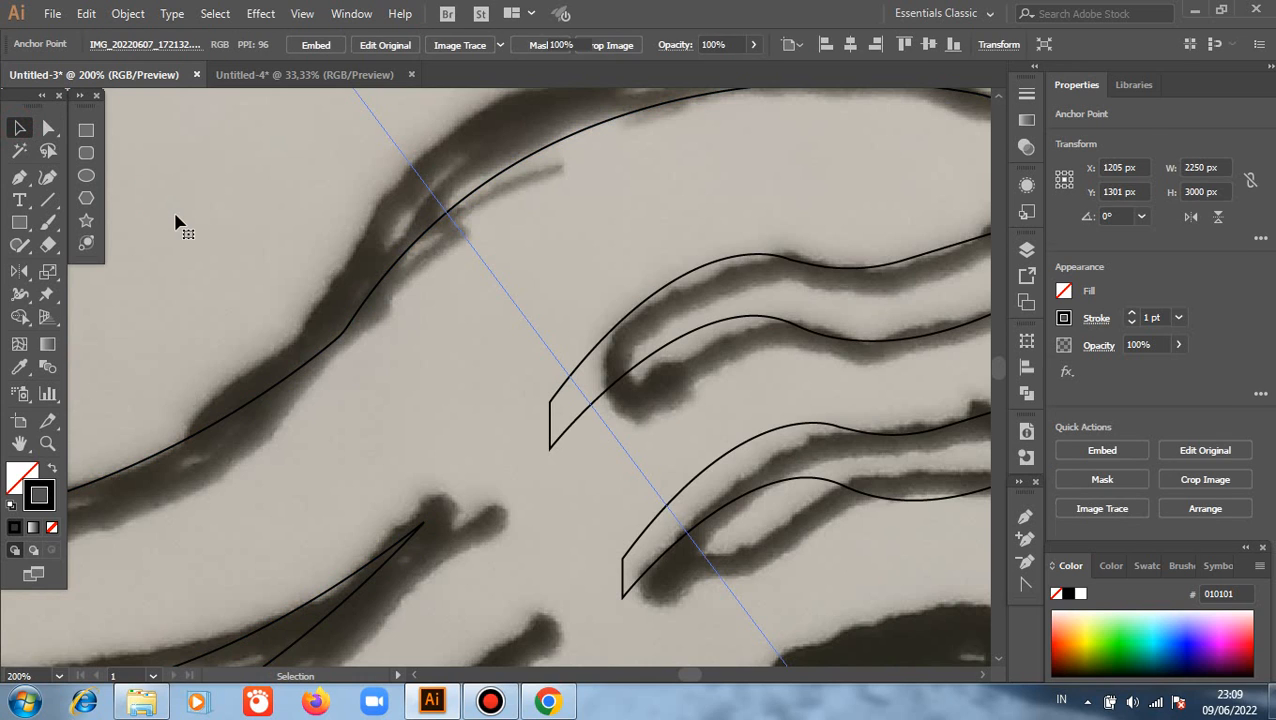
{"action": "key", "text": "Delete"}
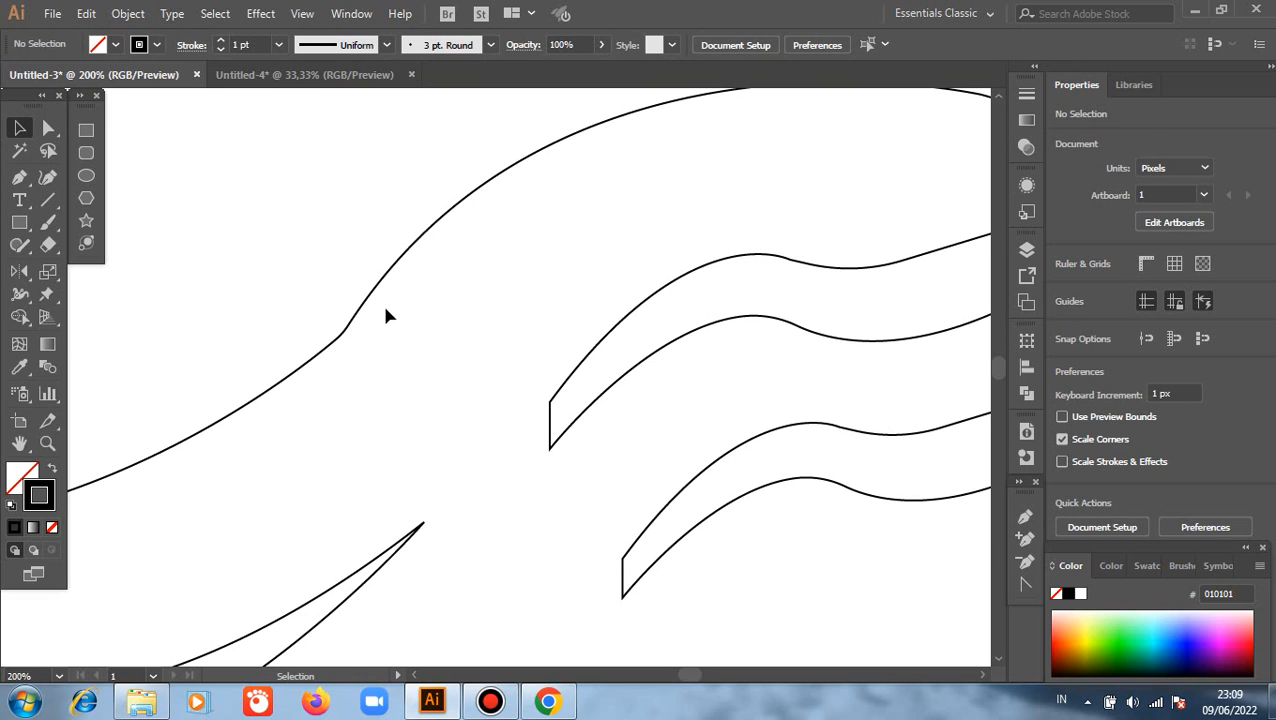
Move the body's front tip to about X 1277, Y 903 px above the leg shape's vertical edge, and shift the belly's front anchor rearward
{"action": "scroll", "coordinate": [432, 312], "scroll_direction": "down", "scroll_amount": 2}
{"action": "scroll", "coordinate": [456, 333], "scroll_direction": "down", "scroll_amount": 1}
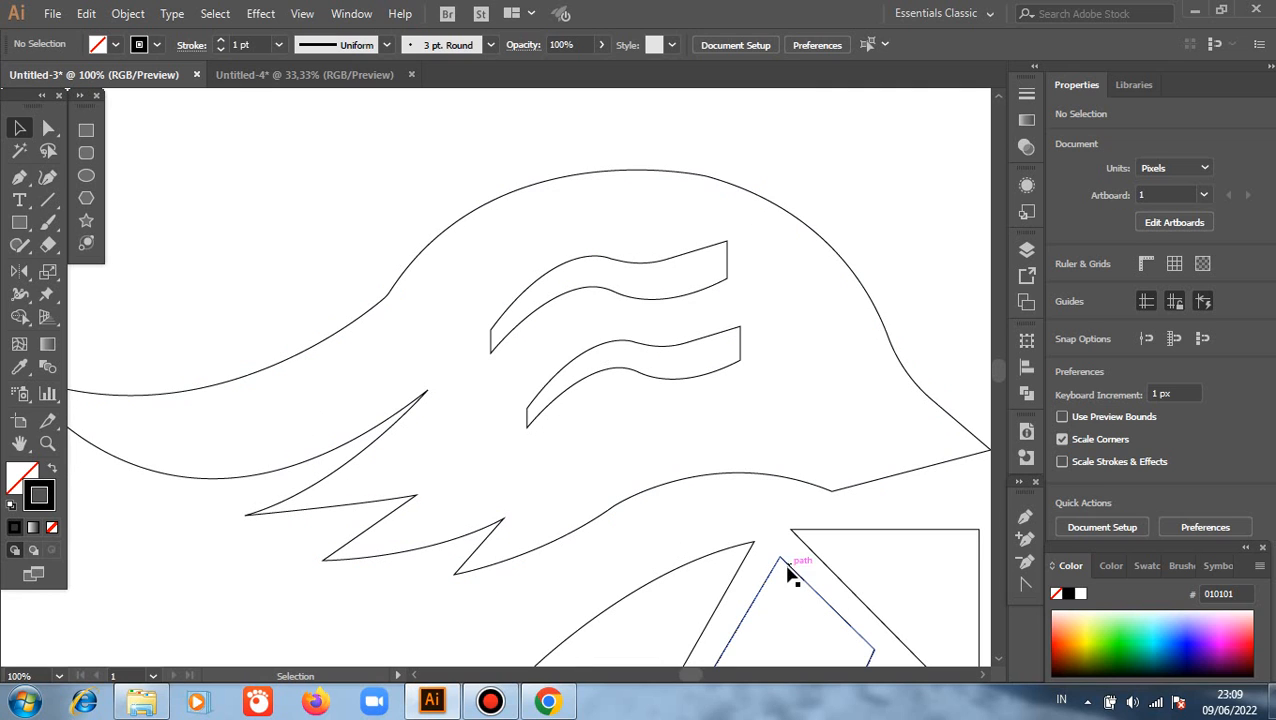
{"action": "key", "text": "space"}
{"action": "left_click_drag", "start_coordinate": [624, 488], "coordinate": [380, 498]}
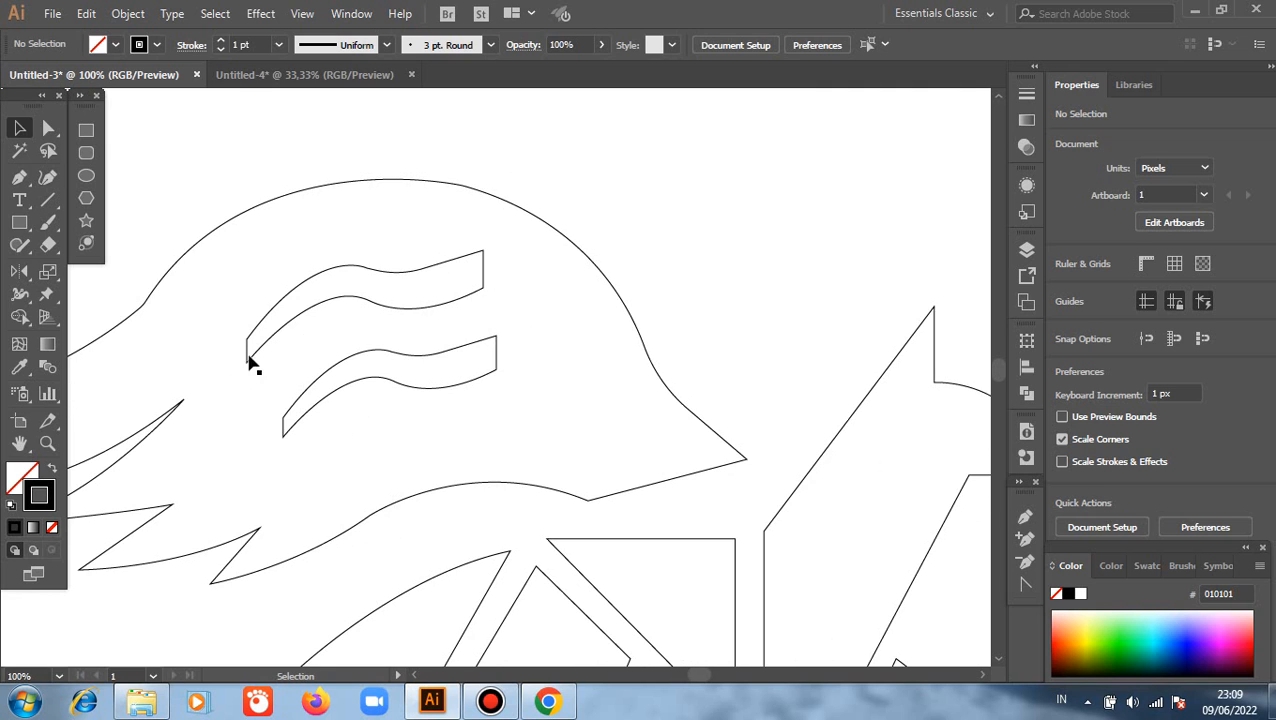
{"action": "left_click", "coordinate": [48, 128]}
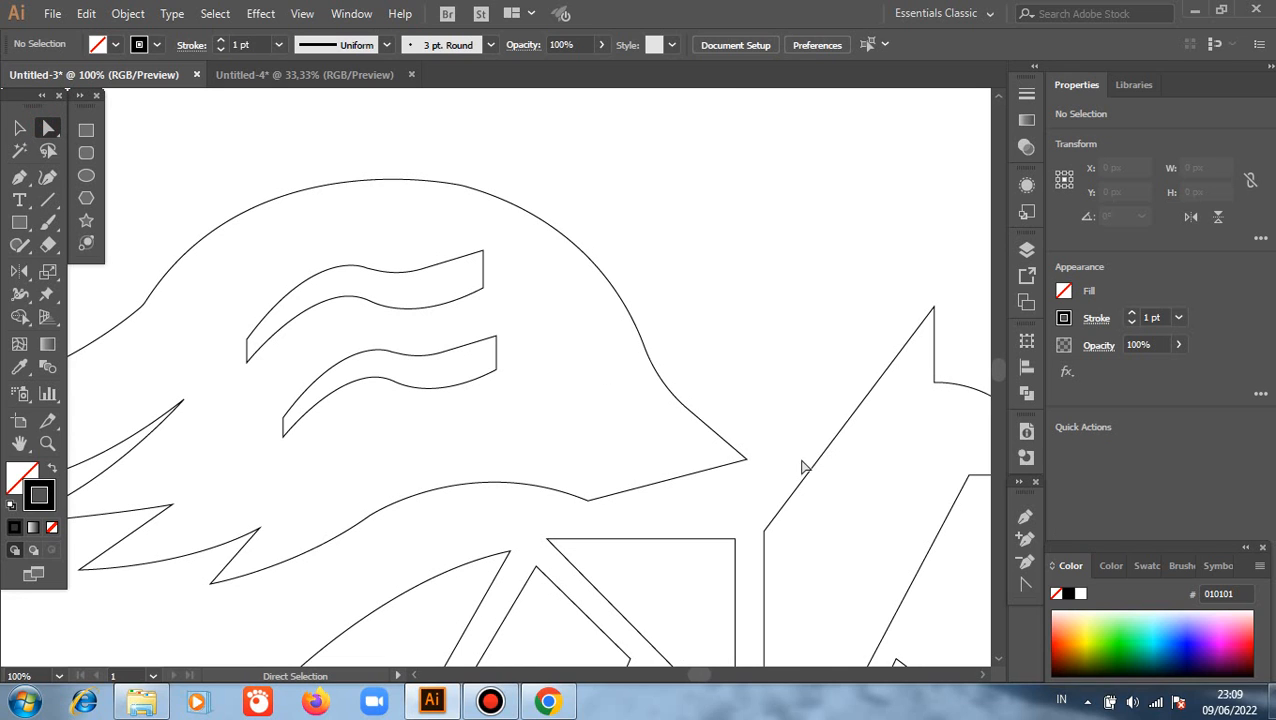
{"action": "left_click_drag", "start_coordinate": [747, 463], "coordinate": [735, 506]}
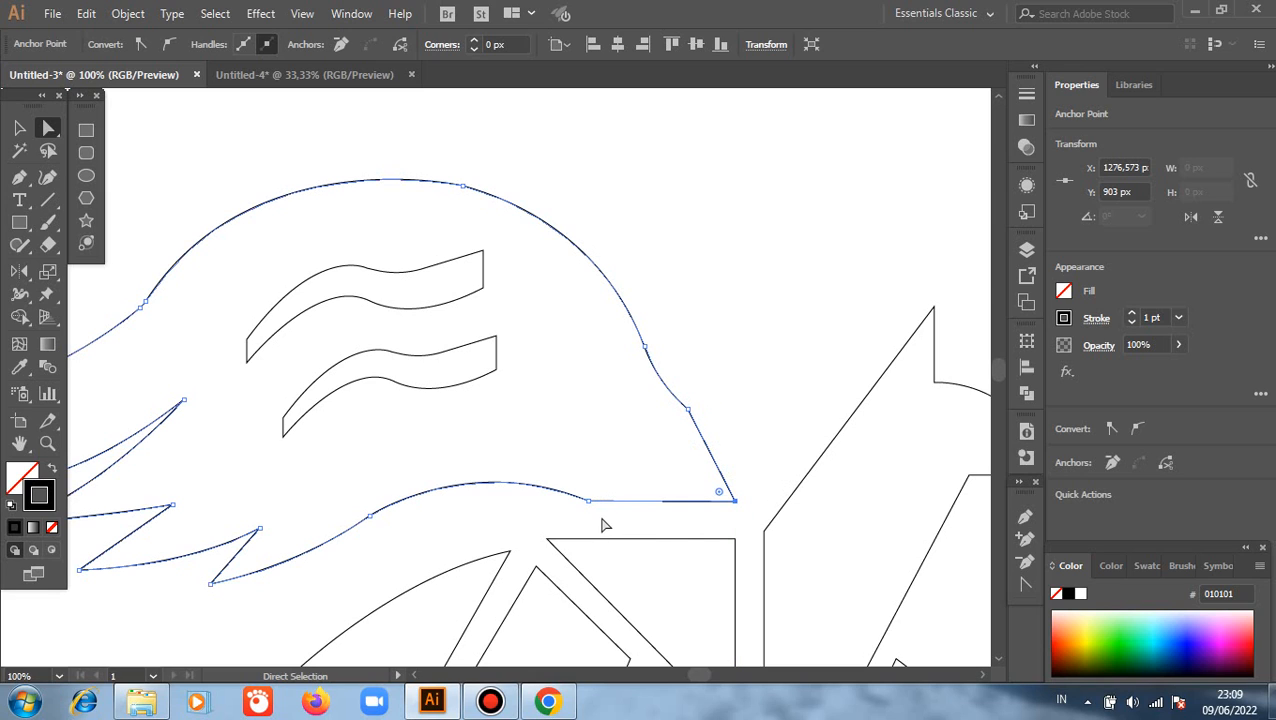
{"action": "left_click_drag", "start_coordinate": [589, 504], "coordinate": [551, 506]}
{"action": "left_click", "coordinate": [735, 367]}
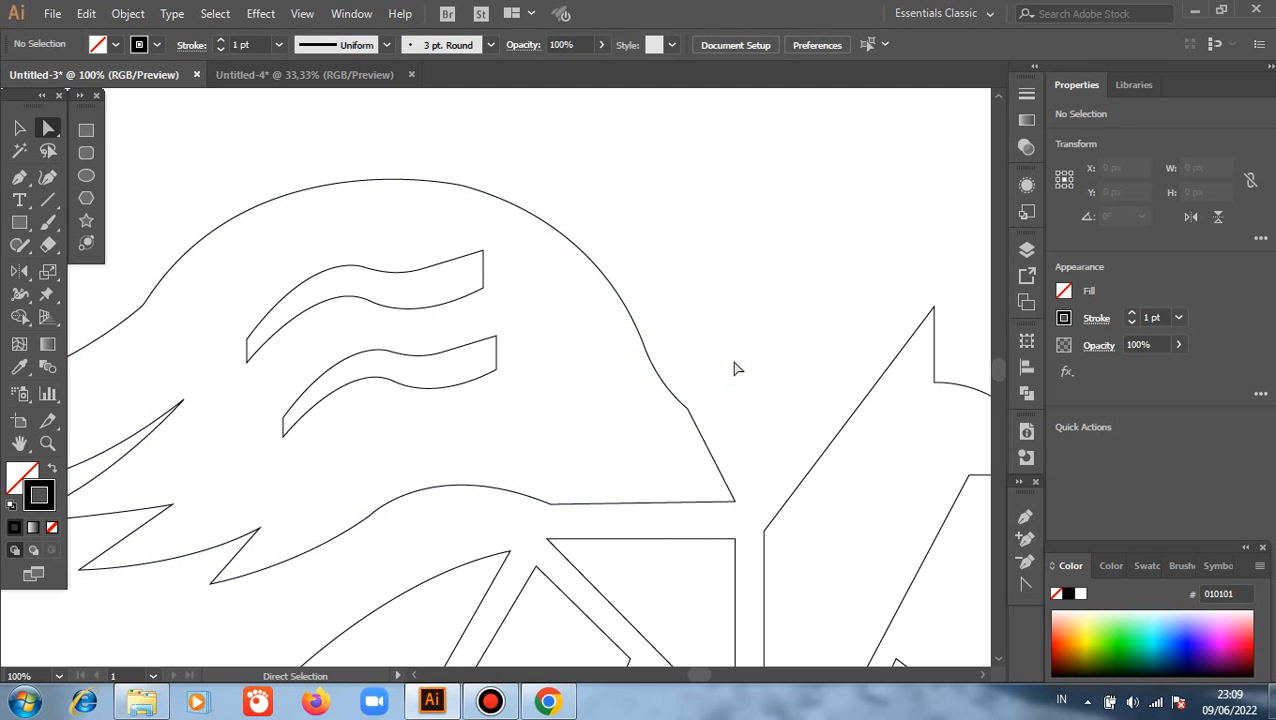
Group all the fox outlines and swap their black stroke for a solid black fill
{"action": "left_click", "coordinate": [20, 128]}
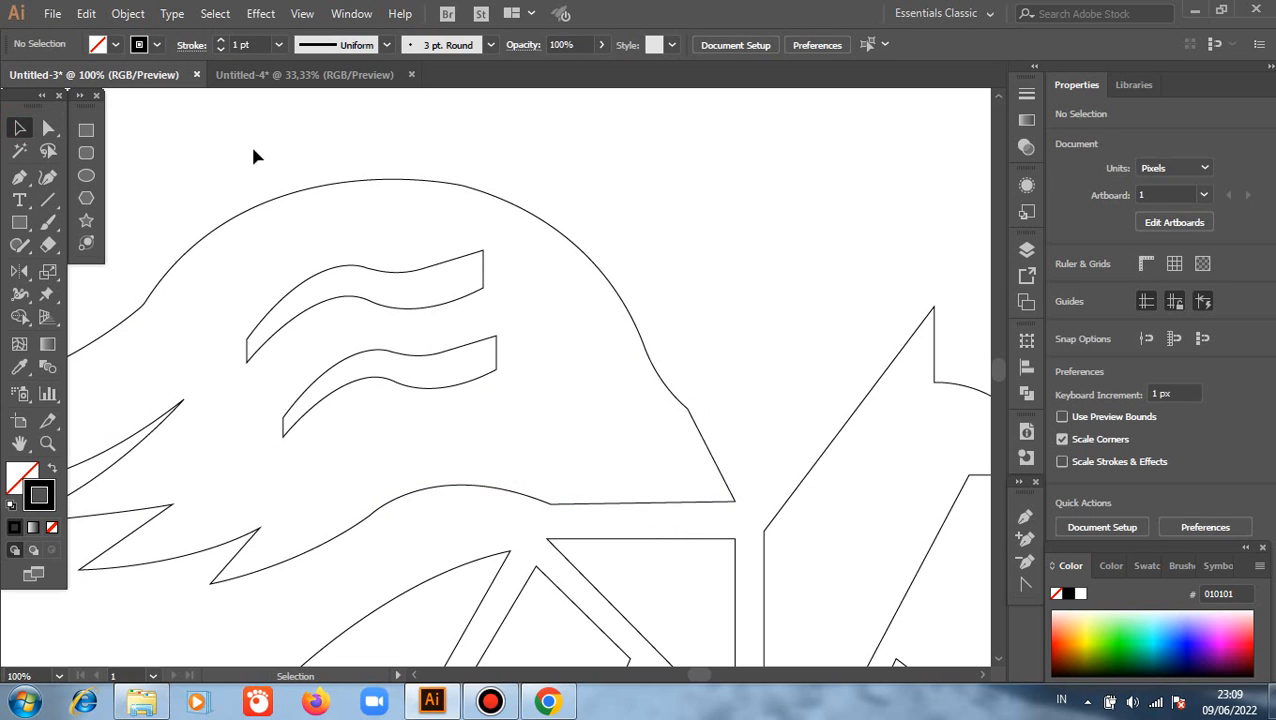
{"action": "left_click_drag", "start_coordinate": [253, 152], "coordinate": [602, 588]}
{"action": "left_click_drag", "start_coordinate": [585, 437], "coordinate": [585, 437]}
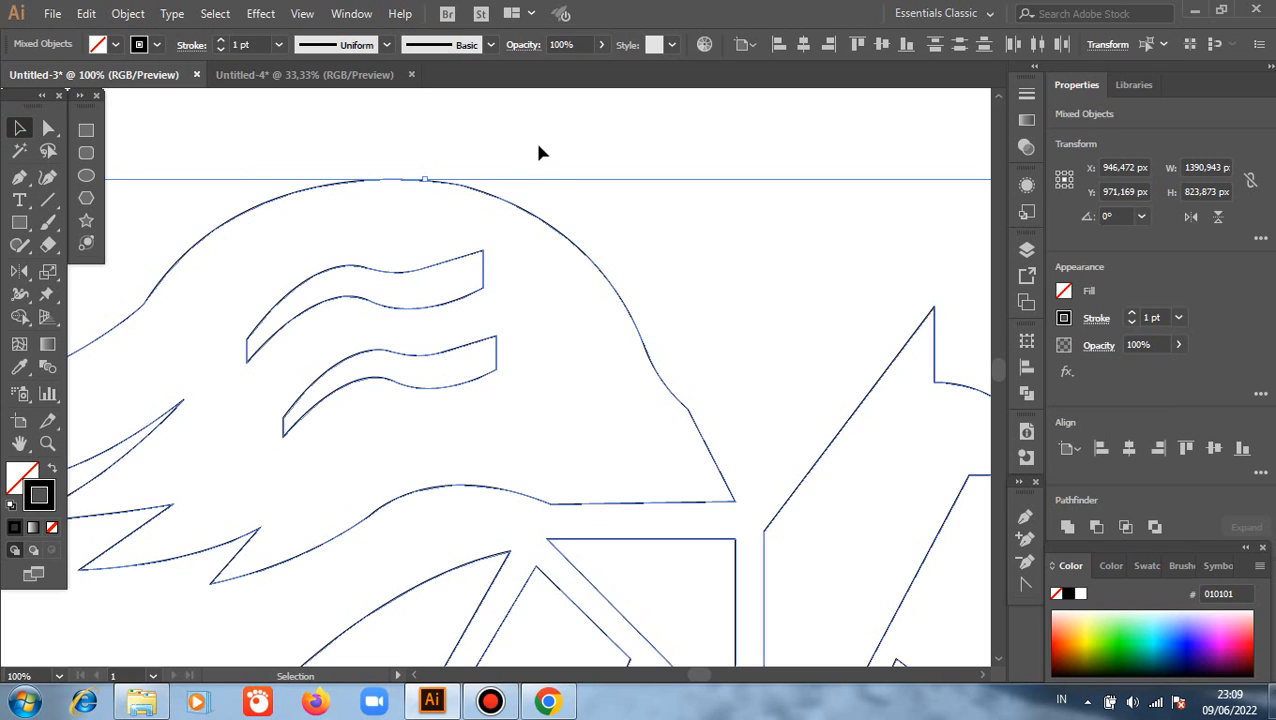
{"action": "right_click", "coordinate": [541, 148]}
{"action": "left_click", "coordinate": [585, 262]}
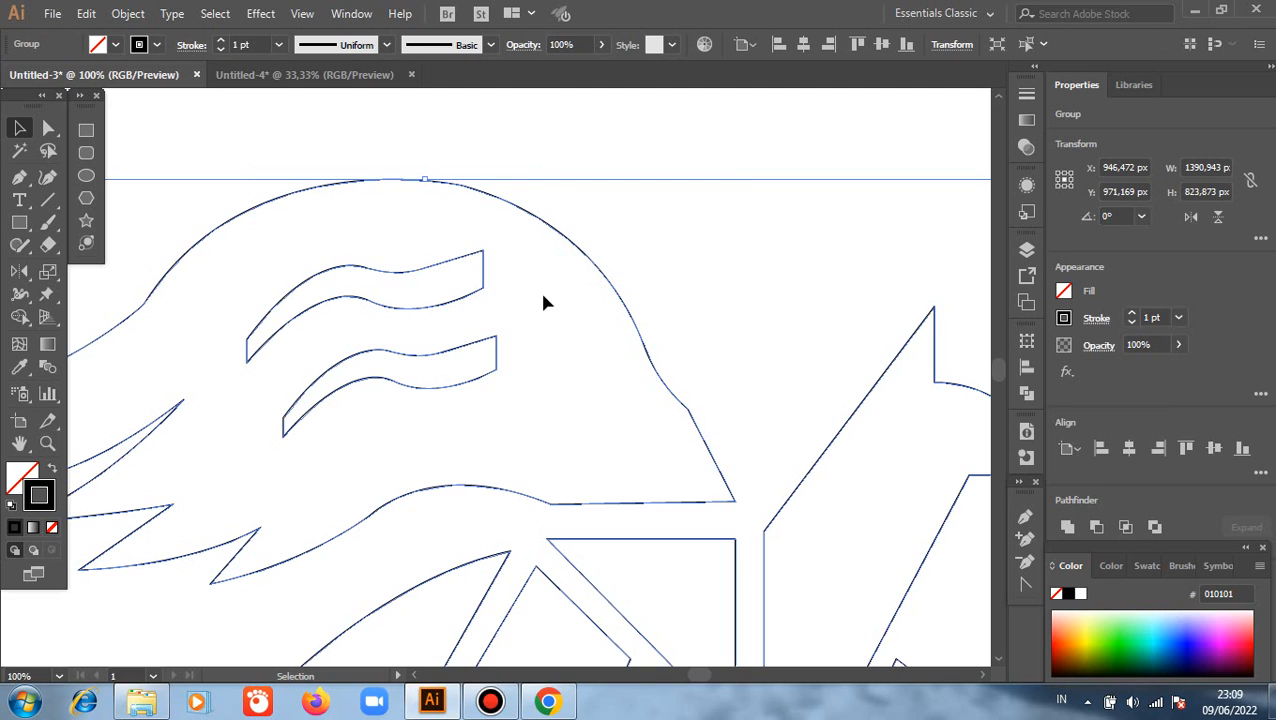
{"action": "left_click", "coordinate": [53, 471]}
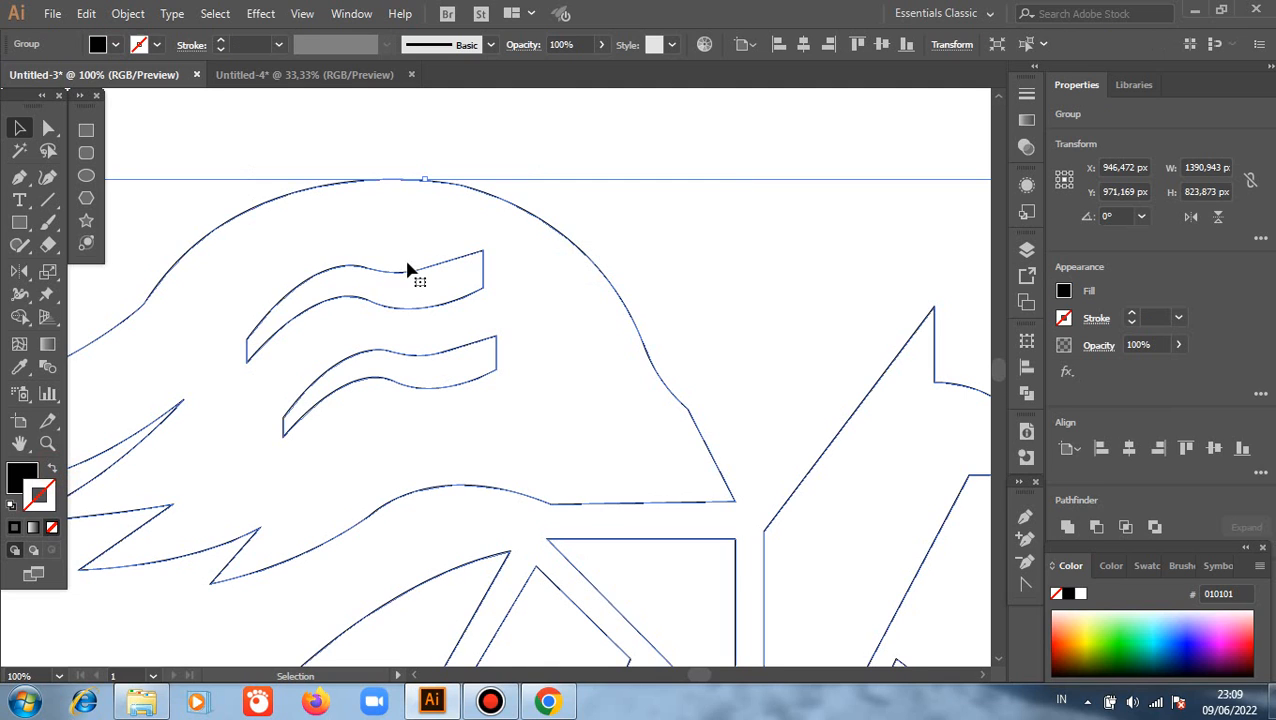
{"action": "left_click", "coordinate": [559, 147]}
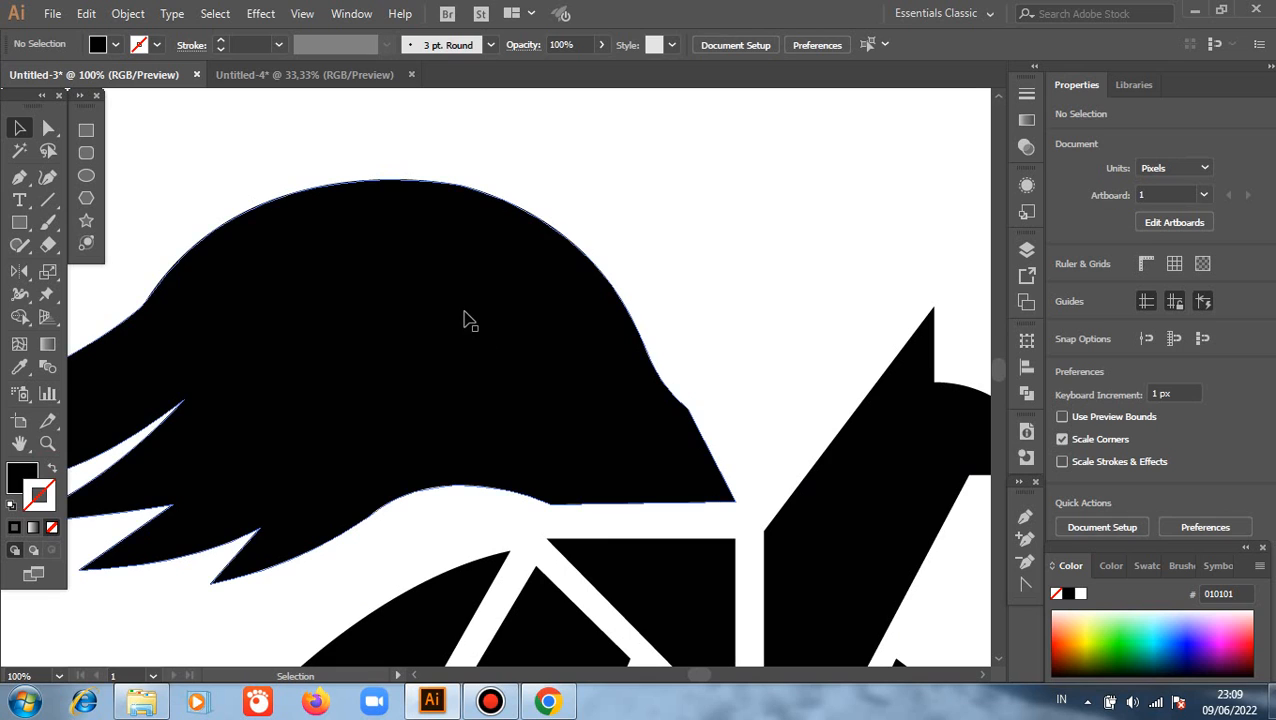
Ungroup the filled fox artwork into separate shapes and deselect everything
{"action": "left_click", "coordinate": [450, 312]}
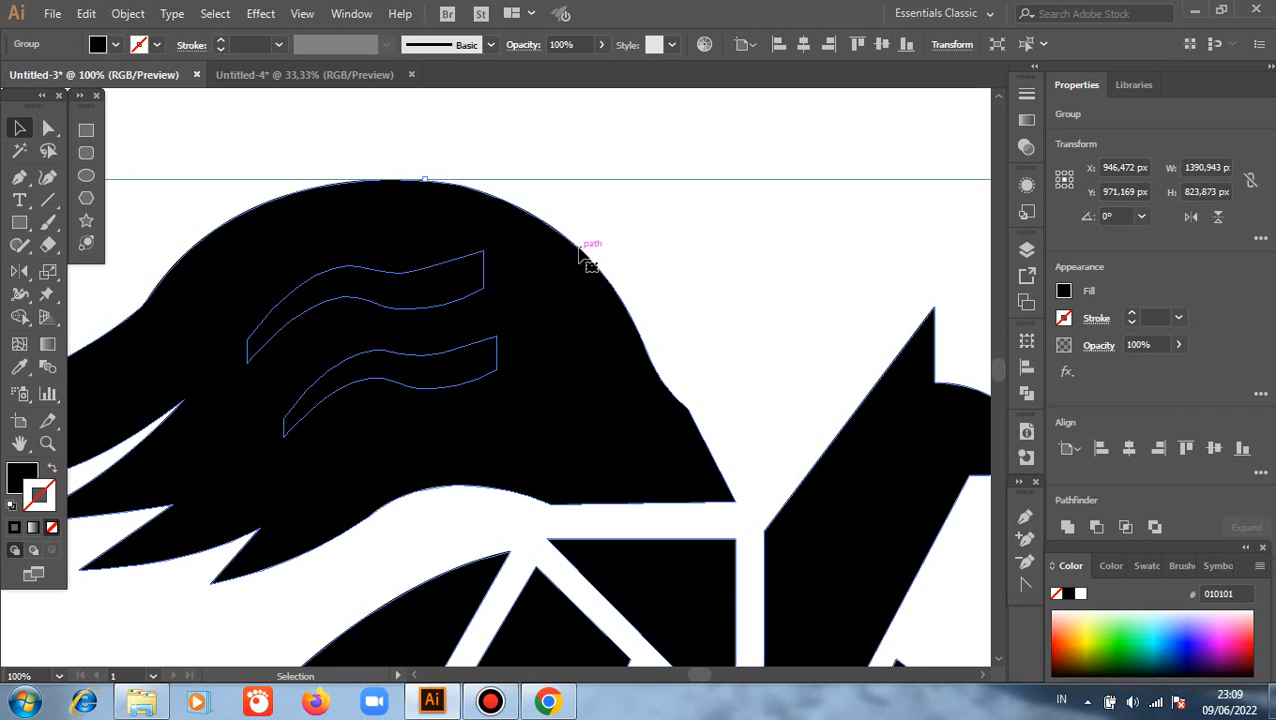
{"action": "right_click", "coordinate": [664, 272]}
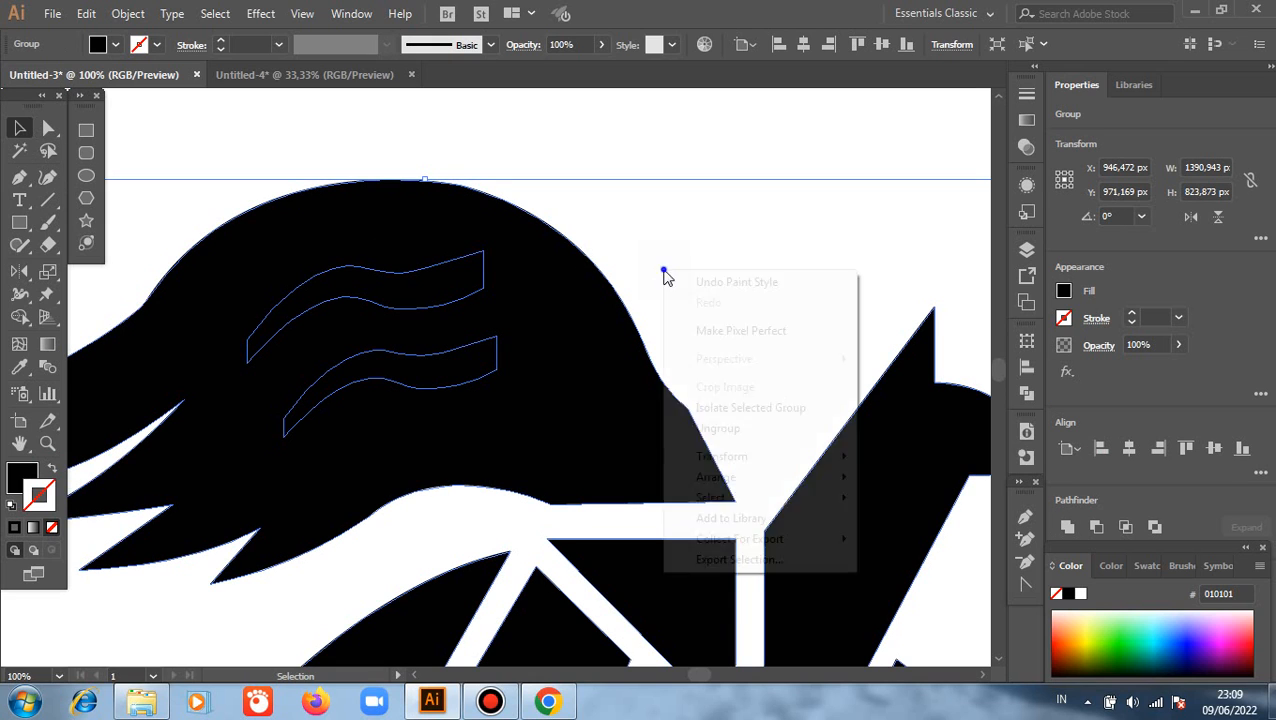
{"action": "left_click", "coordinate": [714, 430]}
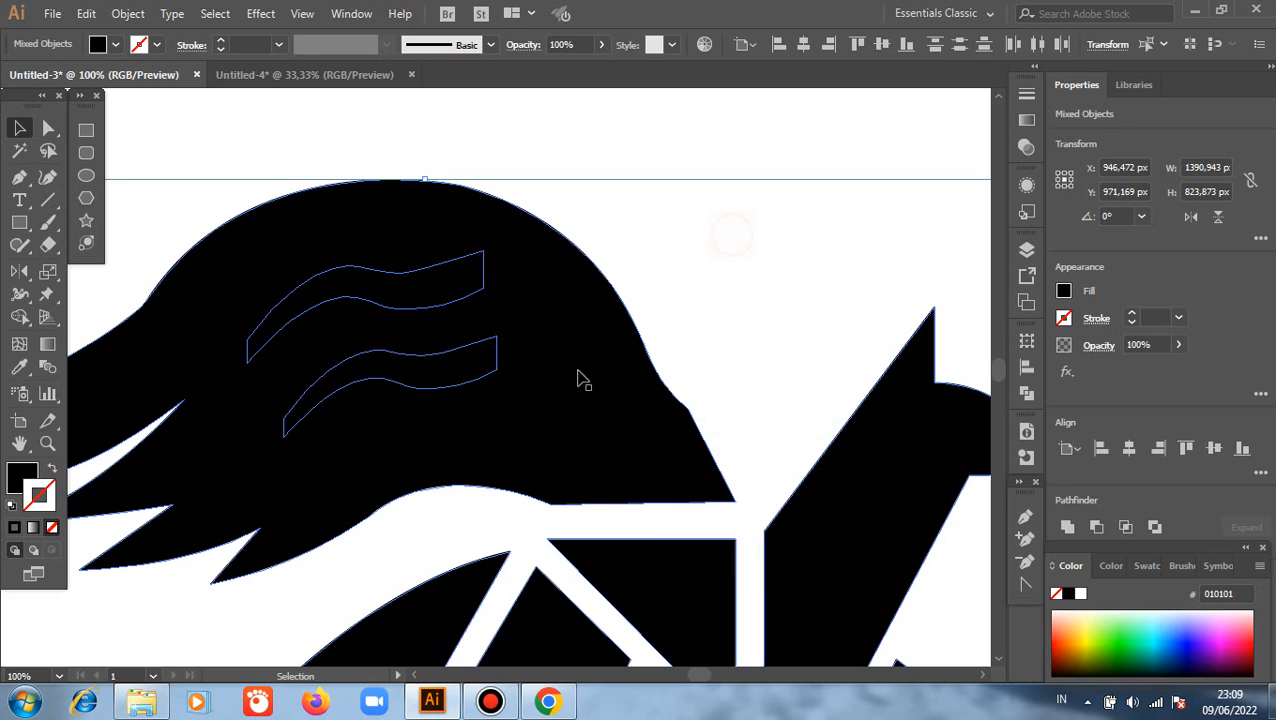
{"action": "key", "text": "ctrl+shift+a"}
Give the two wavy stripes inside the arched back a white fill and no stroke
{"action": "left_click", "coordinate": [466, 386]}
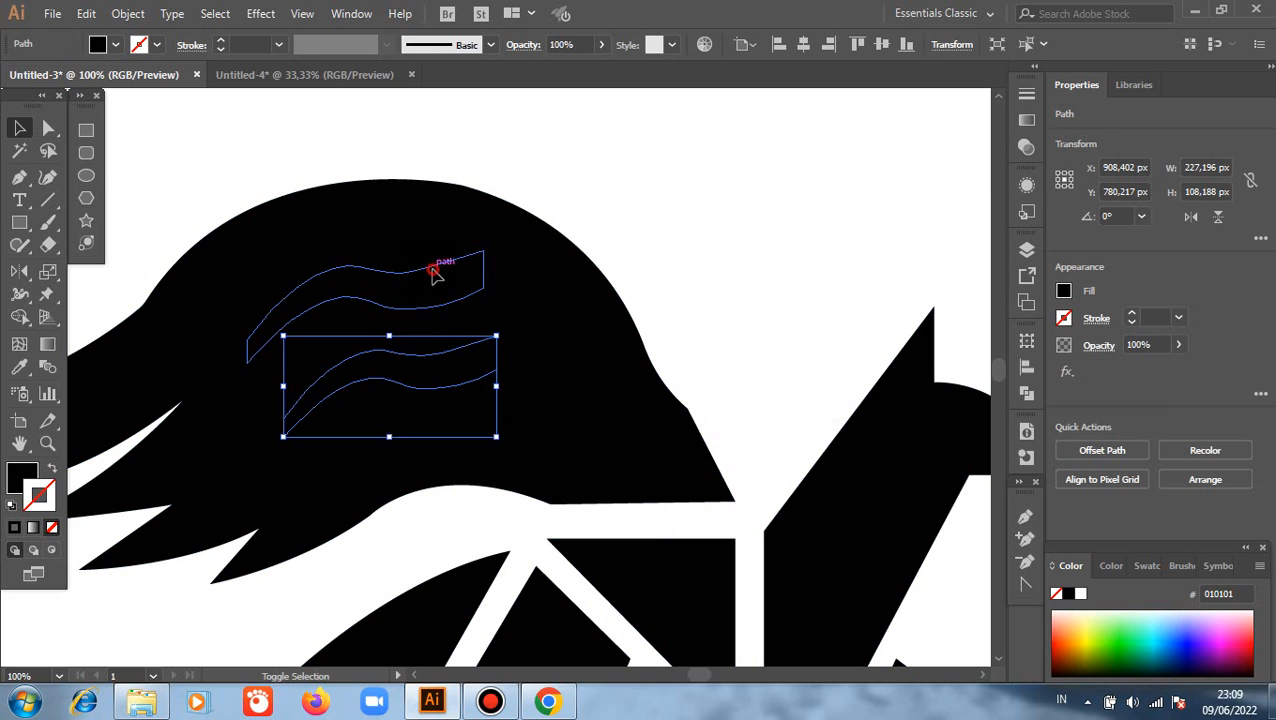
{"action": "left_click", "coordinate": [434, 276], "text": "shift"}
{"action": "left_click", "coordinate": [1082, 595]}
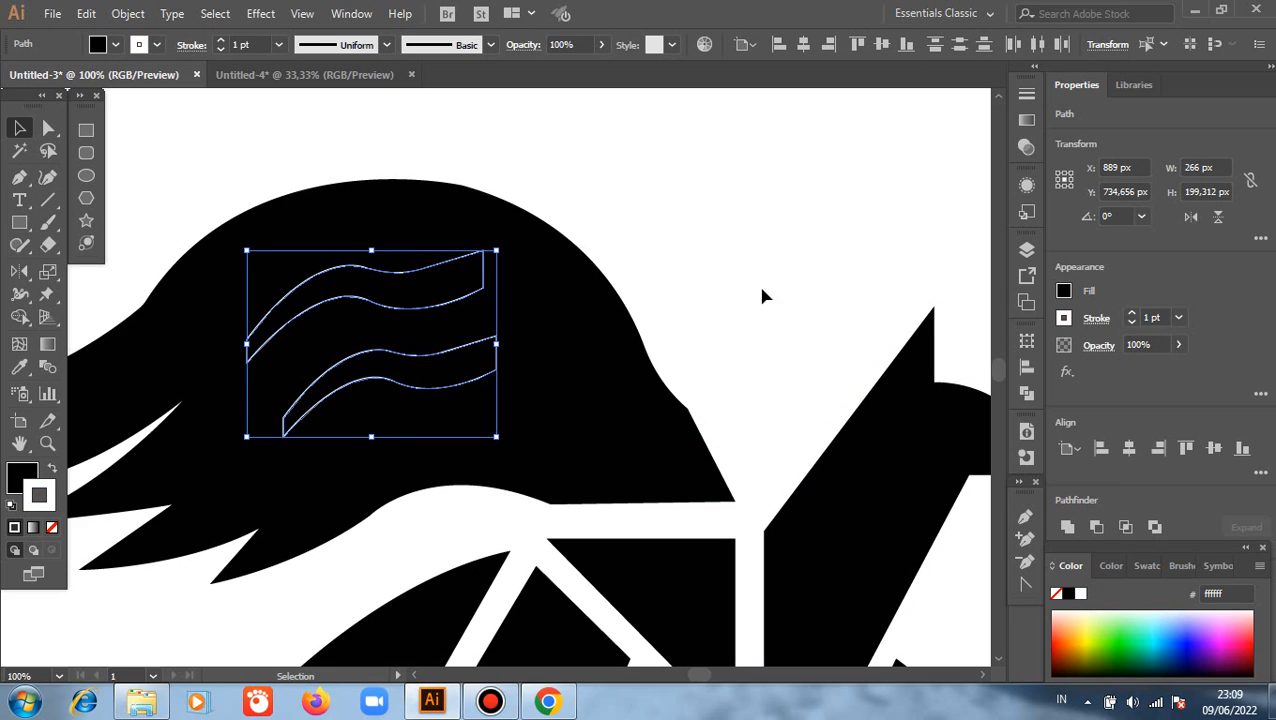
{"action": "left_click", "coordinate": [51, 471]}
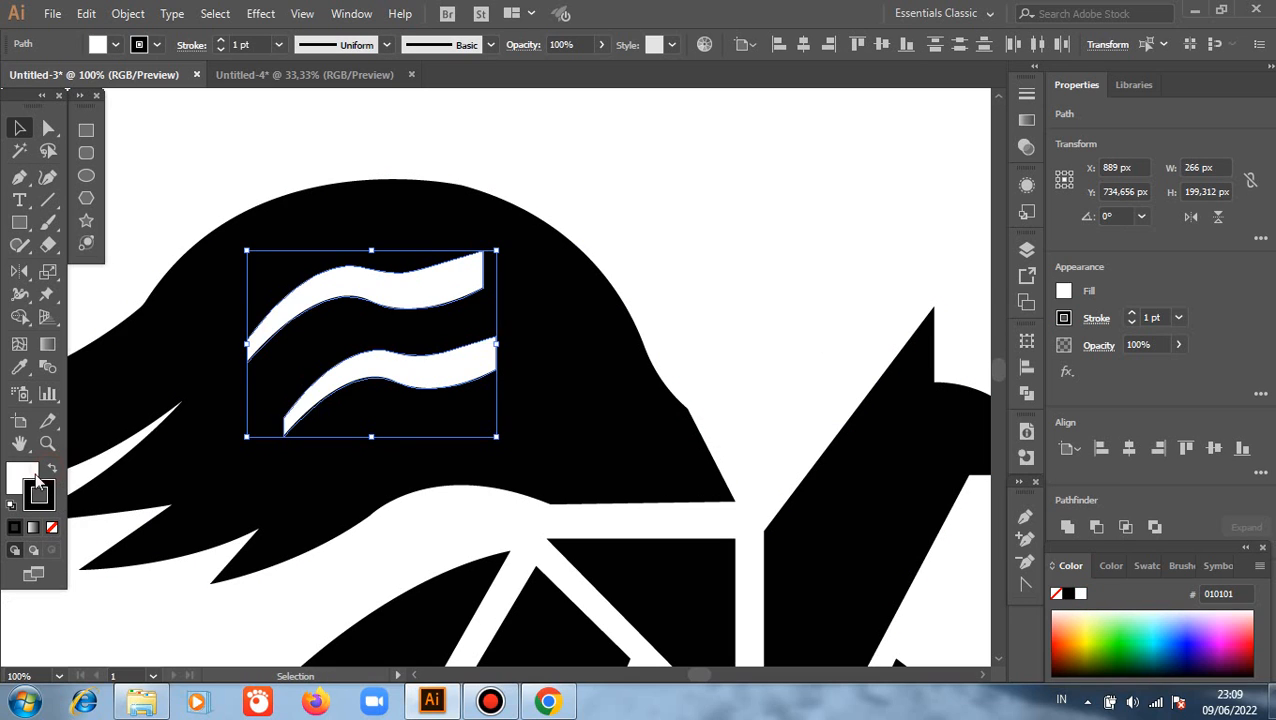
{"action": "left_click", "coordinate": [52, 528]}
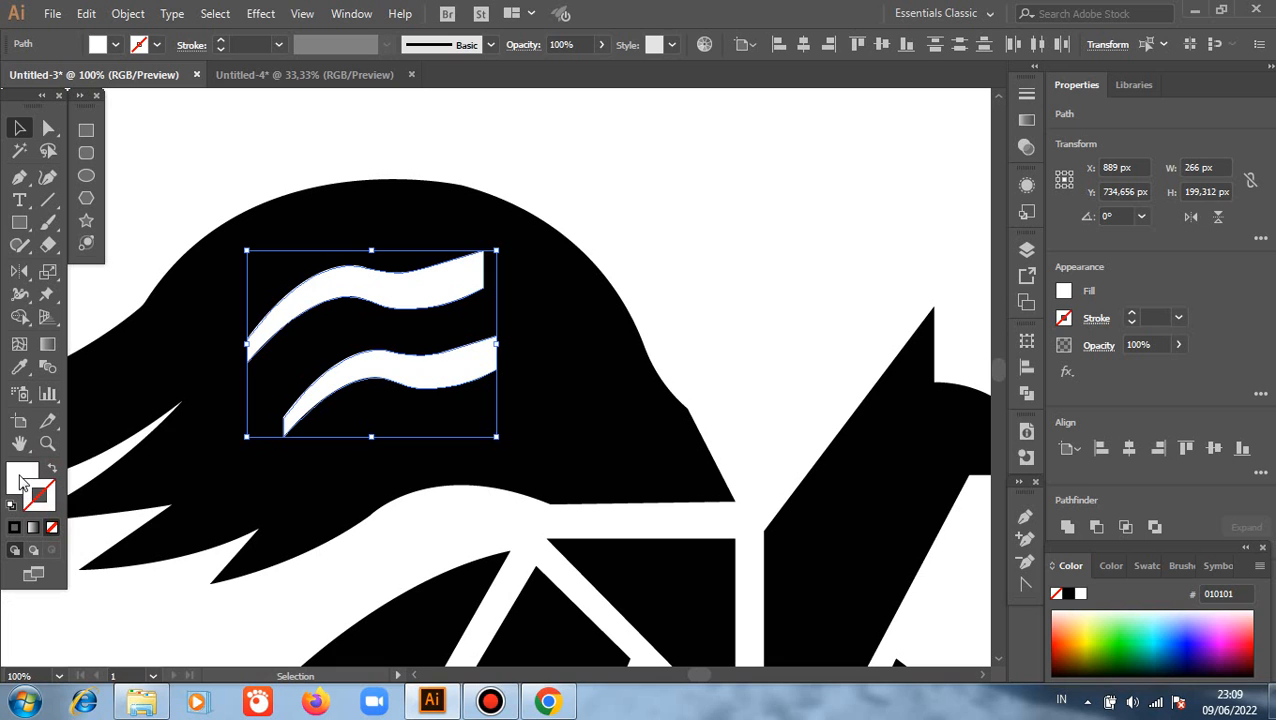
{"action": "left_click", "coordinate": [21, 478]}
{"action": "left_click", "coordinate": [640, 191]}
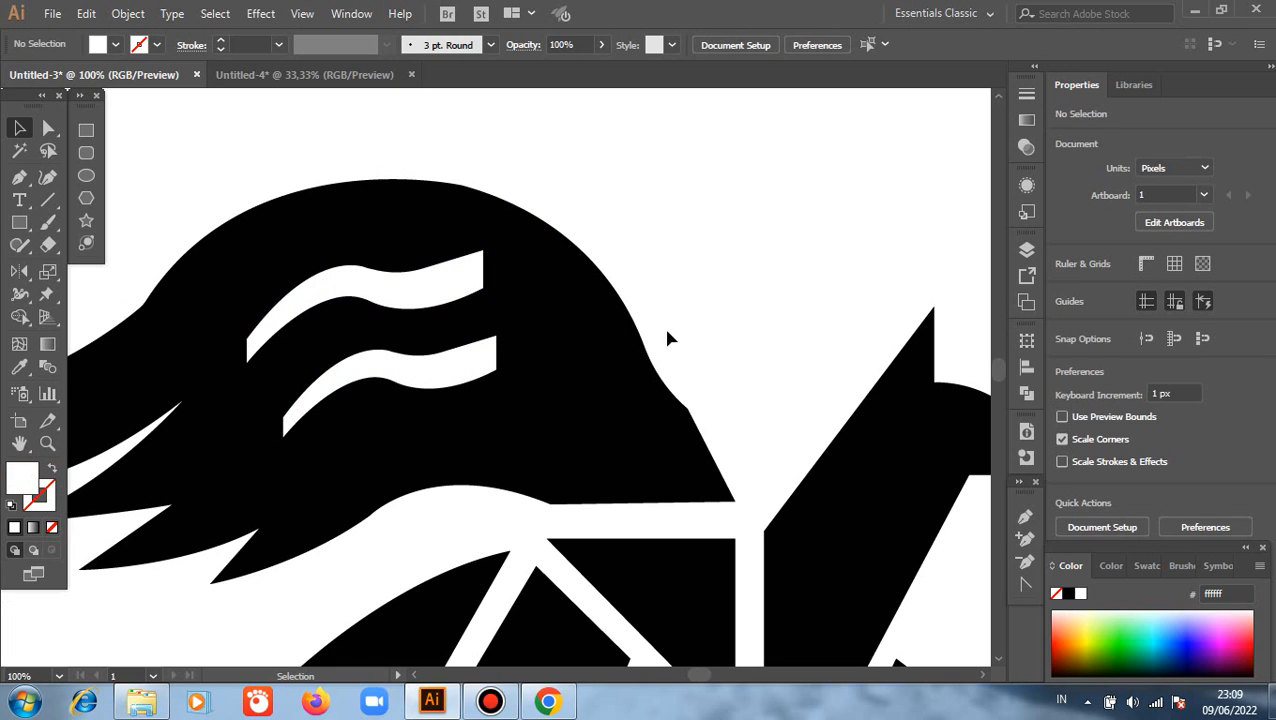
Increase the rounding of the corner where the arched back meets the body's tapering rear to about 306 px
{"action": "scroll", "coordinate": [705, 355], "scroll_direction": "down", "scroll_amount": 1}
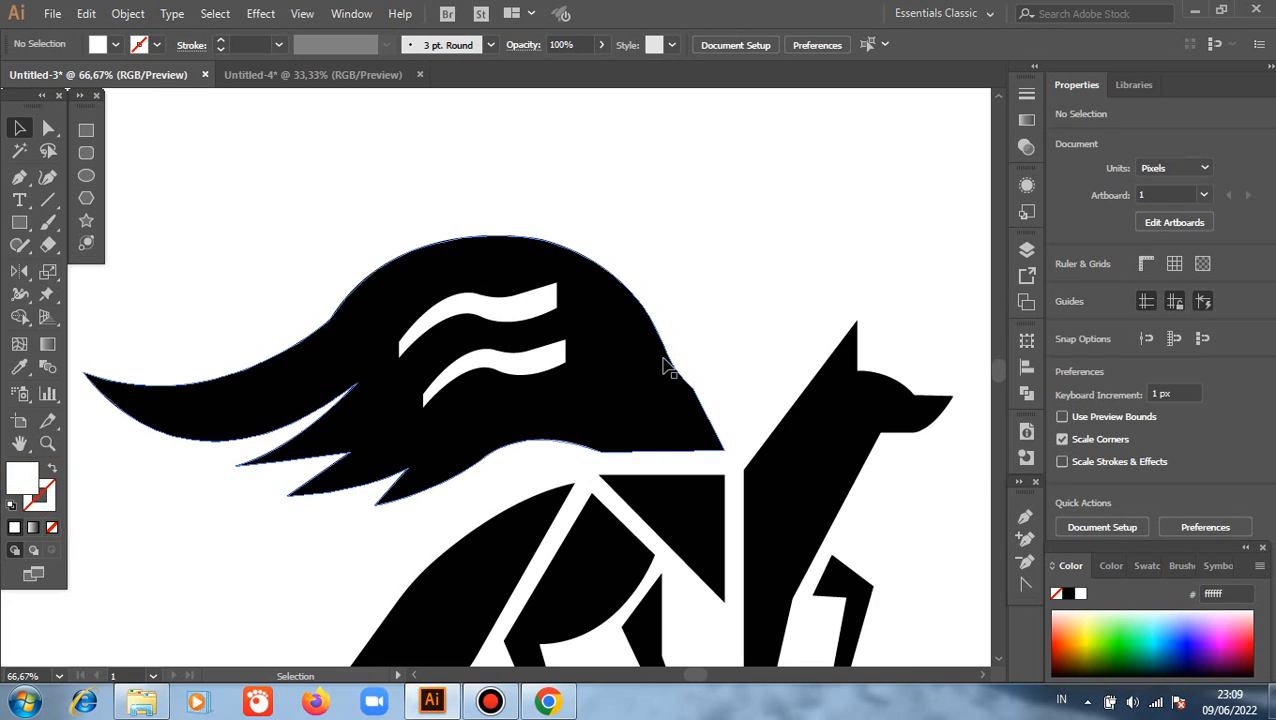
{"action": "left_click", "coordinate": [47, 128]}
{"action": "left_click", "coordinate": [339, 356]}
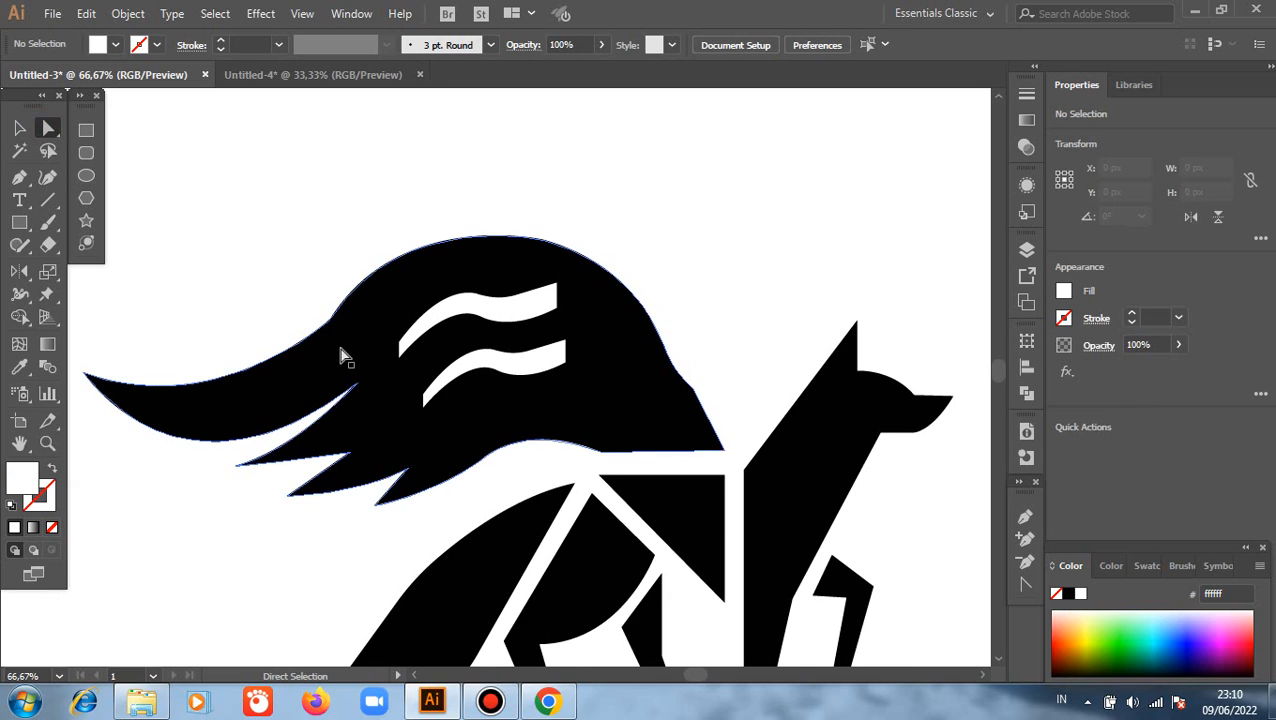
{"action": "scroll", "coordinate": [340, 361], "scroll_direction": "up", "scroll_amount": 1}
{"action": "left_click", "coordinate": [332, 341]}
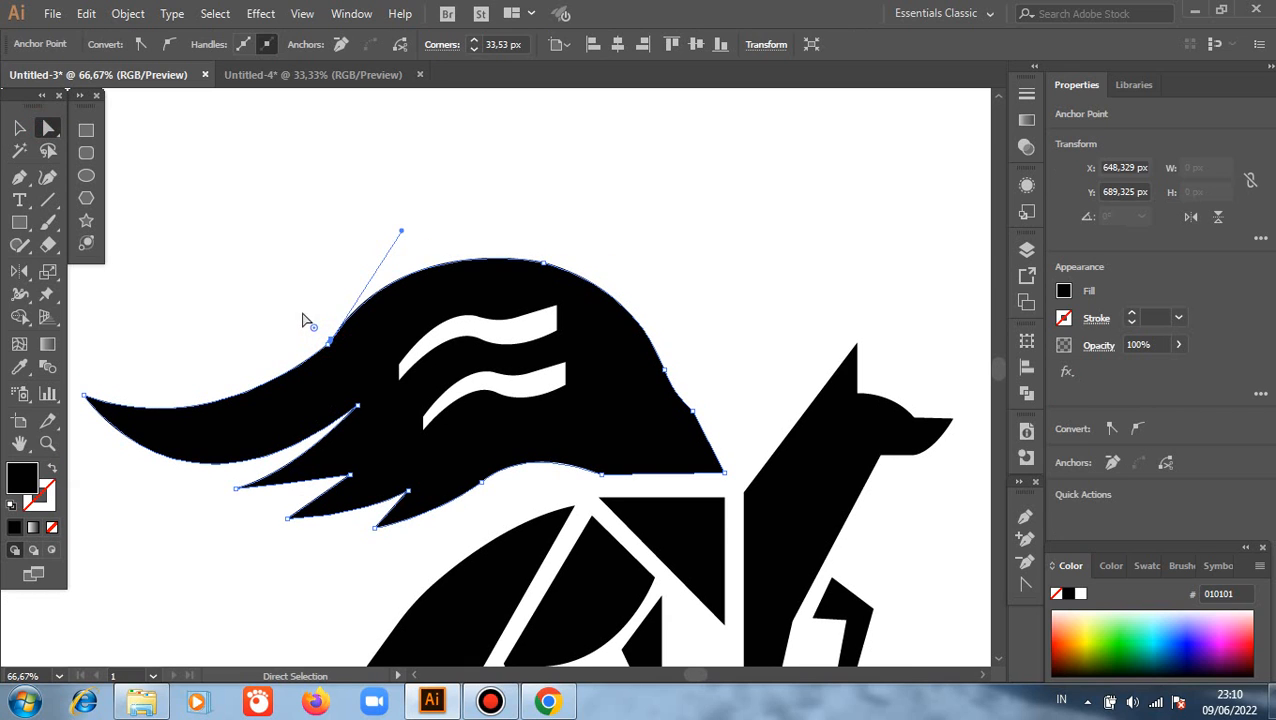
{"action": "left_click_drag", "start_coordinate": [315, 329], "coordinate": [165, 137]}
{"action": "left_click", "coordinate": [387, 255]}
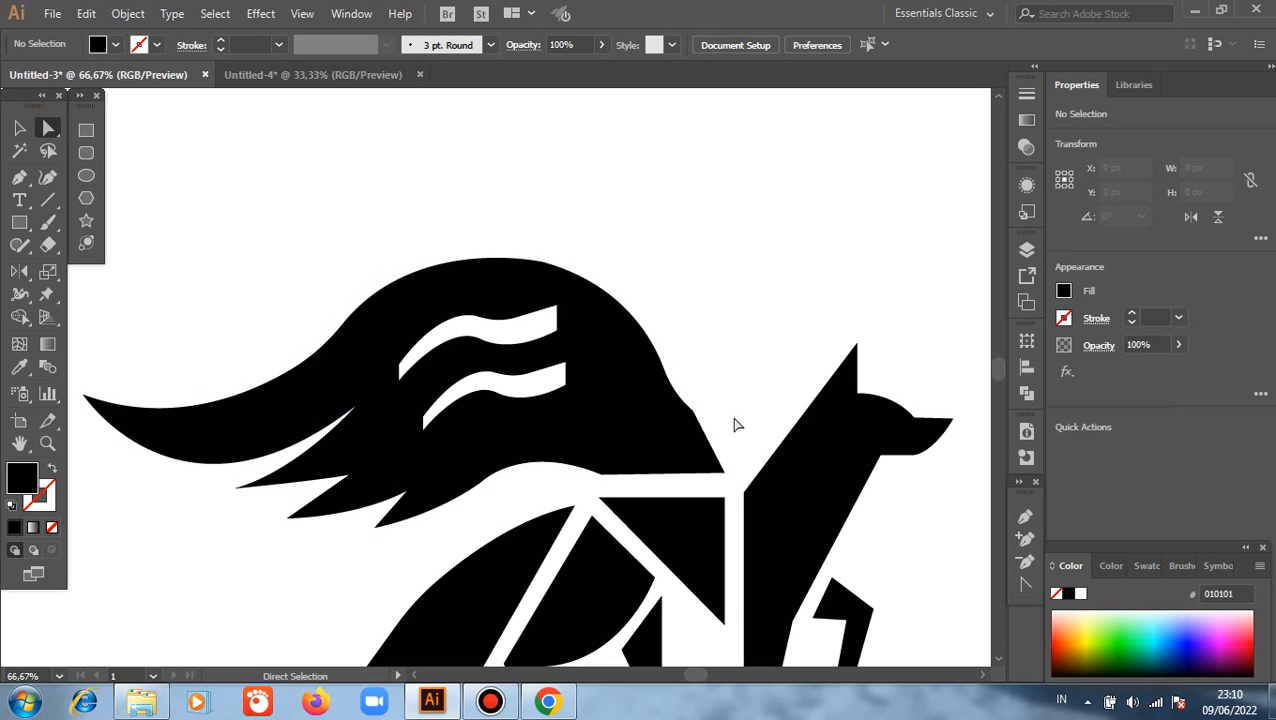
Round the corner on the arched back's front slope, just above the front tip, to about 169 px
{"action": "left_click", "coordinate": [678, 427]}
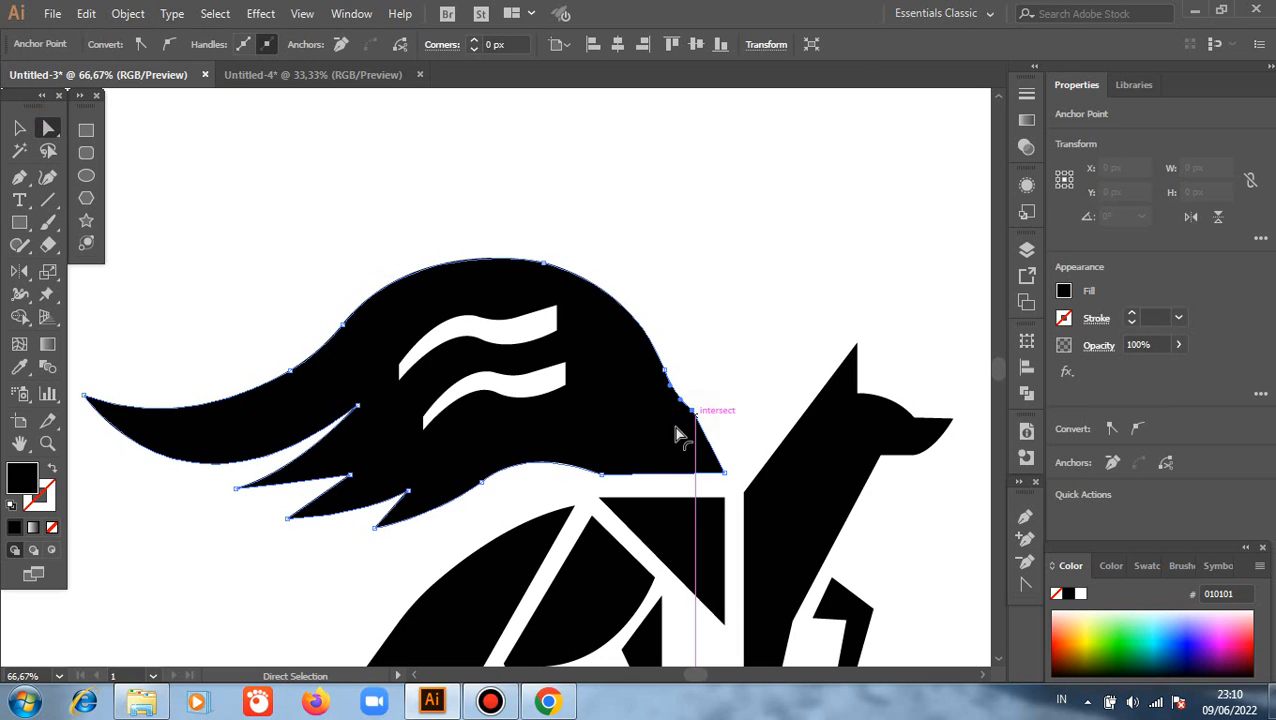
{"action": "left_click_drag", "start_coordinate": [678, 427], "coordinate": [612, 507]}
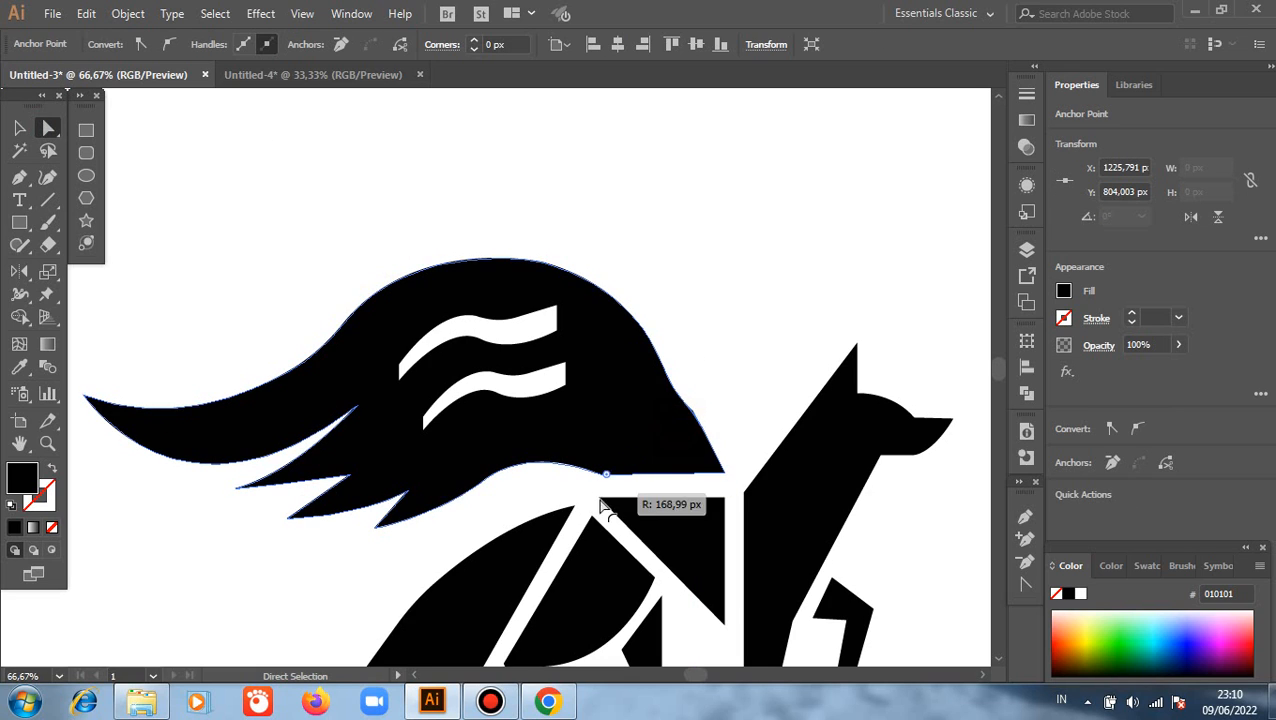
{"action": "left_click", "coordinate": [758, 329]}
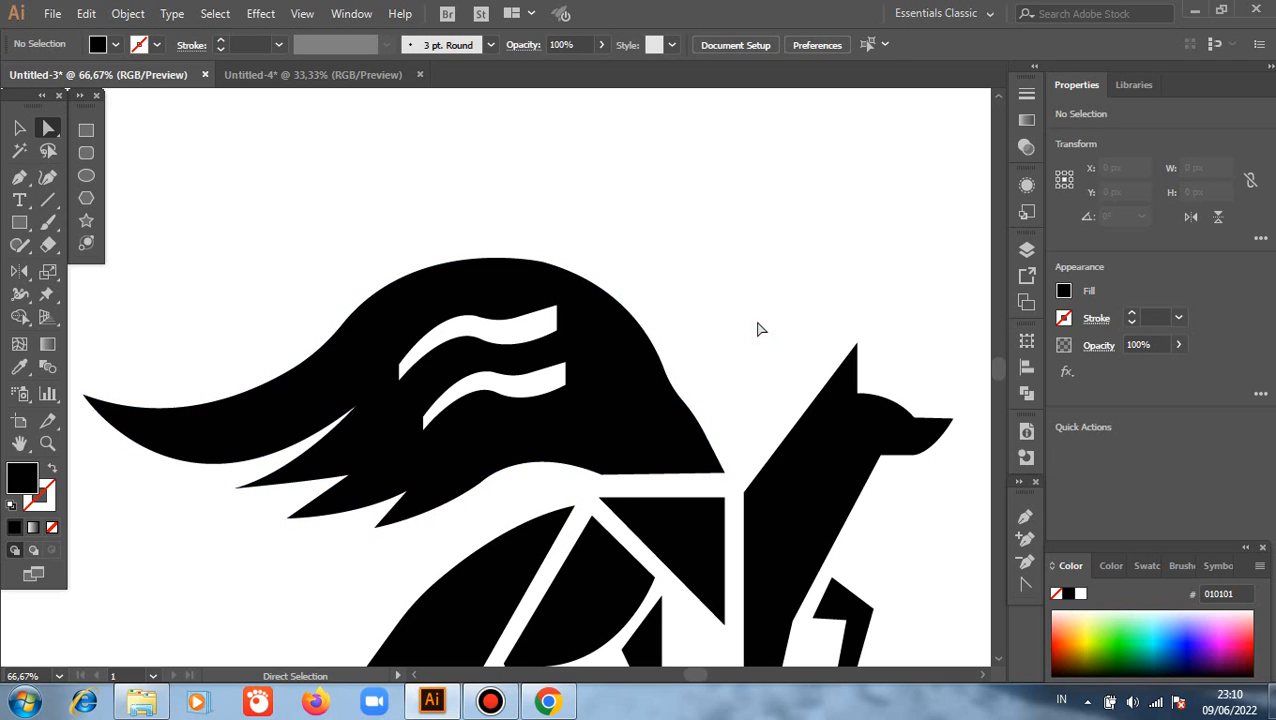
Lower the arched back's top anchor to about X 985, Y 593 px and shorten the rear curve handle beside it
{"action": "scroll", "coordinate": [758, 329], "scroll_direction": "down", "scroll_amount": 1}
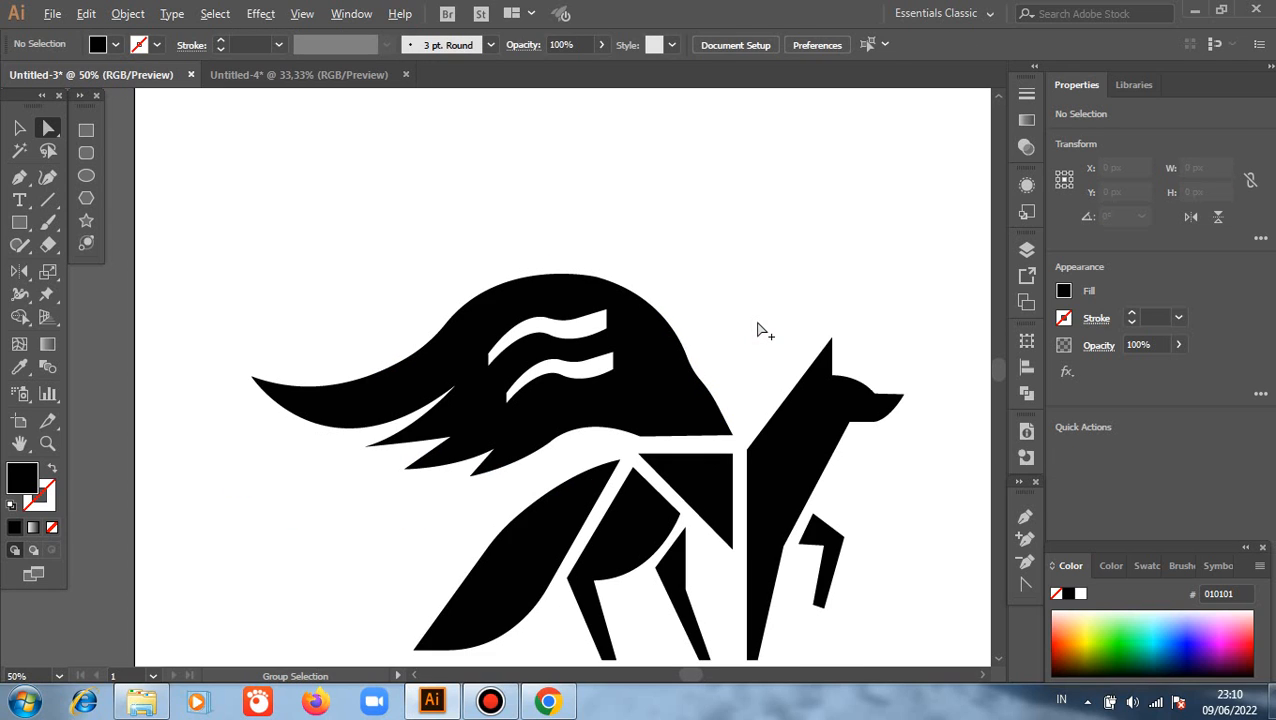
{"action": "scroll", "coordinate": [758, 329], "scroll_direction": "down", "scroll_amount": 1}
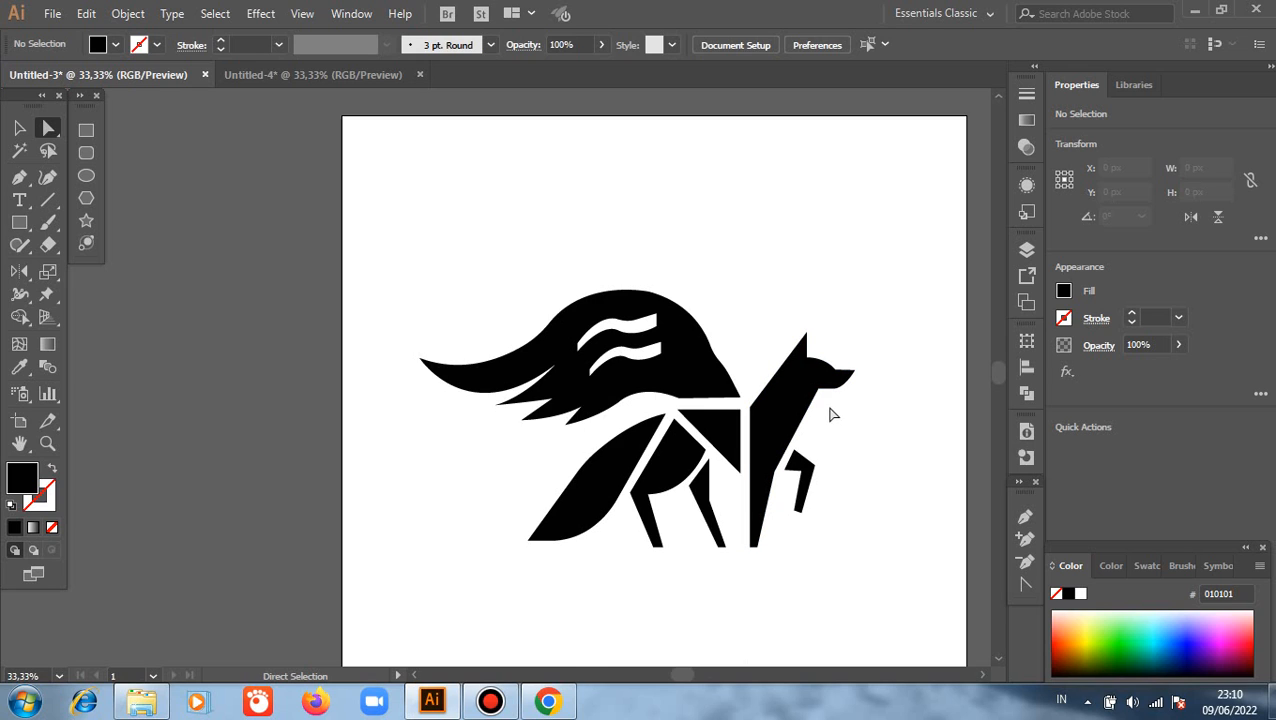
{"action": "scroll", "coordinate": [762, 395], "scroll_direction": "up", "scroll_amount": 1}
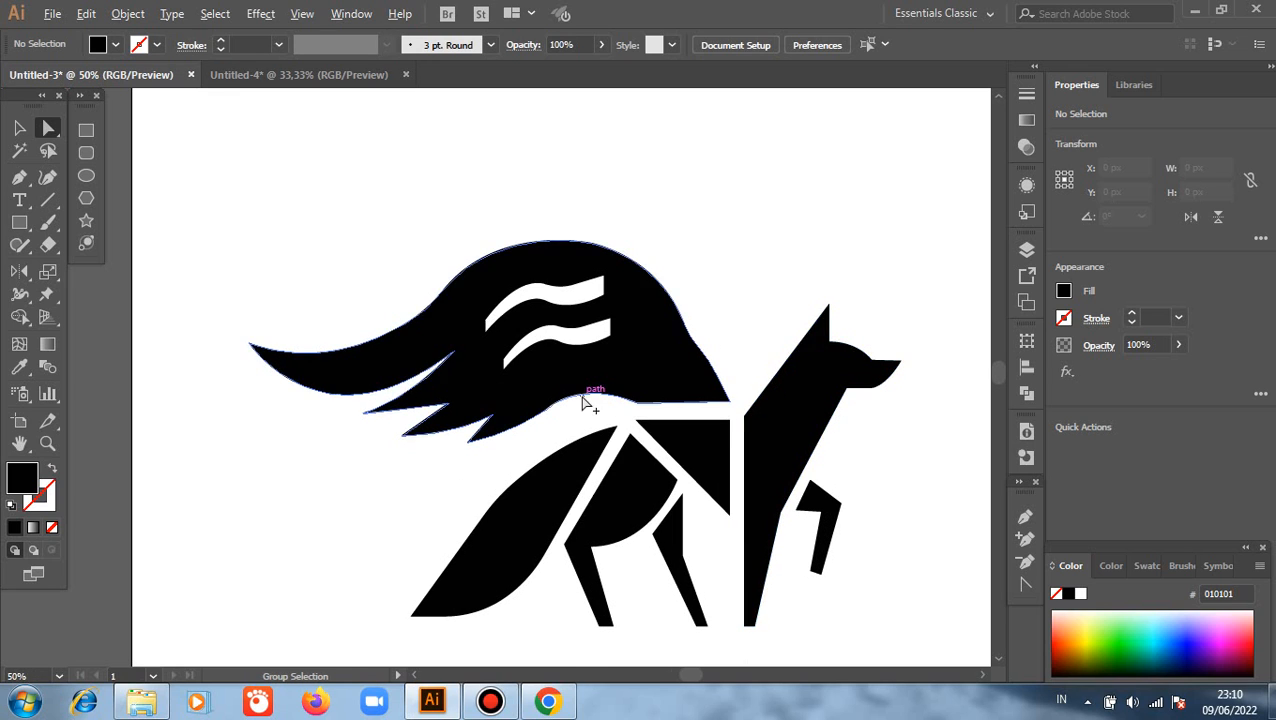
{"action": "scroll", "coordinate": [586, 401], "scroll_direction": "down", "scroll_amount": 1}
{"action": "scroll", "coordinate": [586, 401], "scroll_direction": "down", "scroll_amount": 2}
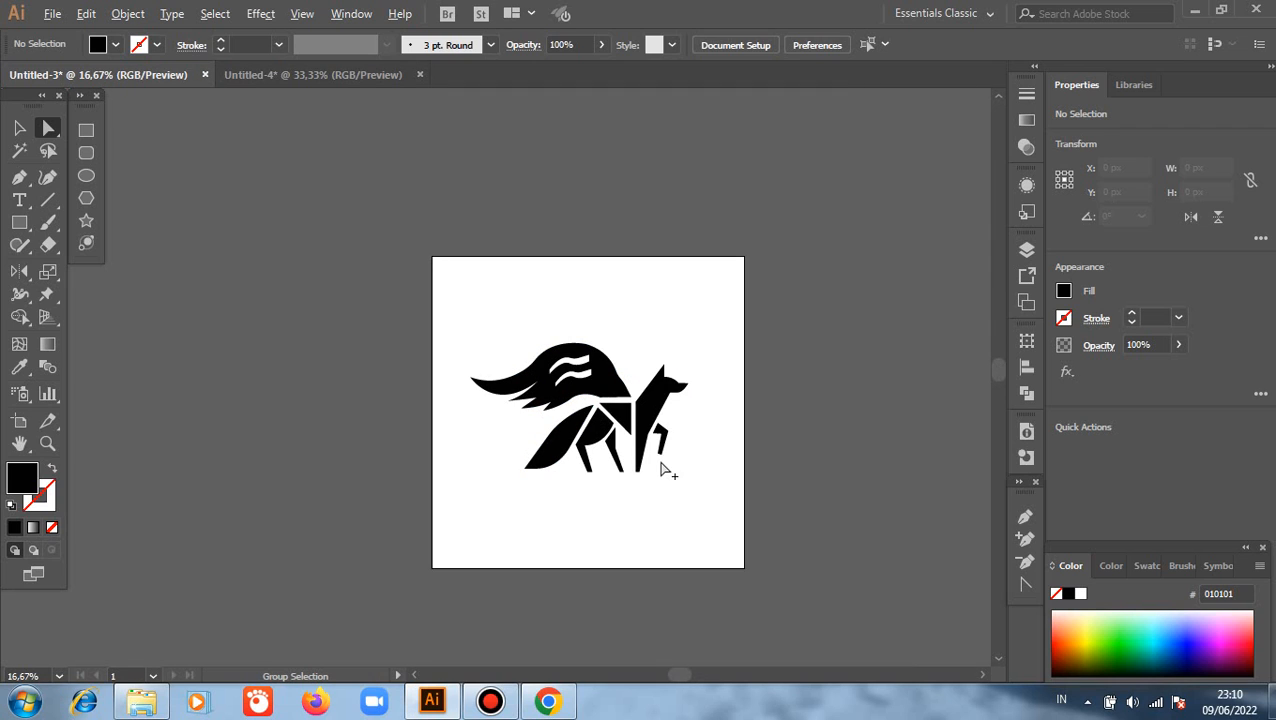
{"action": "scroll", "coordinate": [662, 470], "scroll_direction": "up", "scroll_amount": 3}
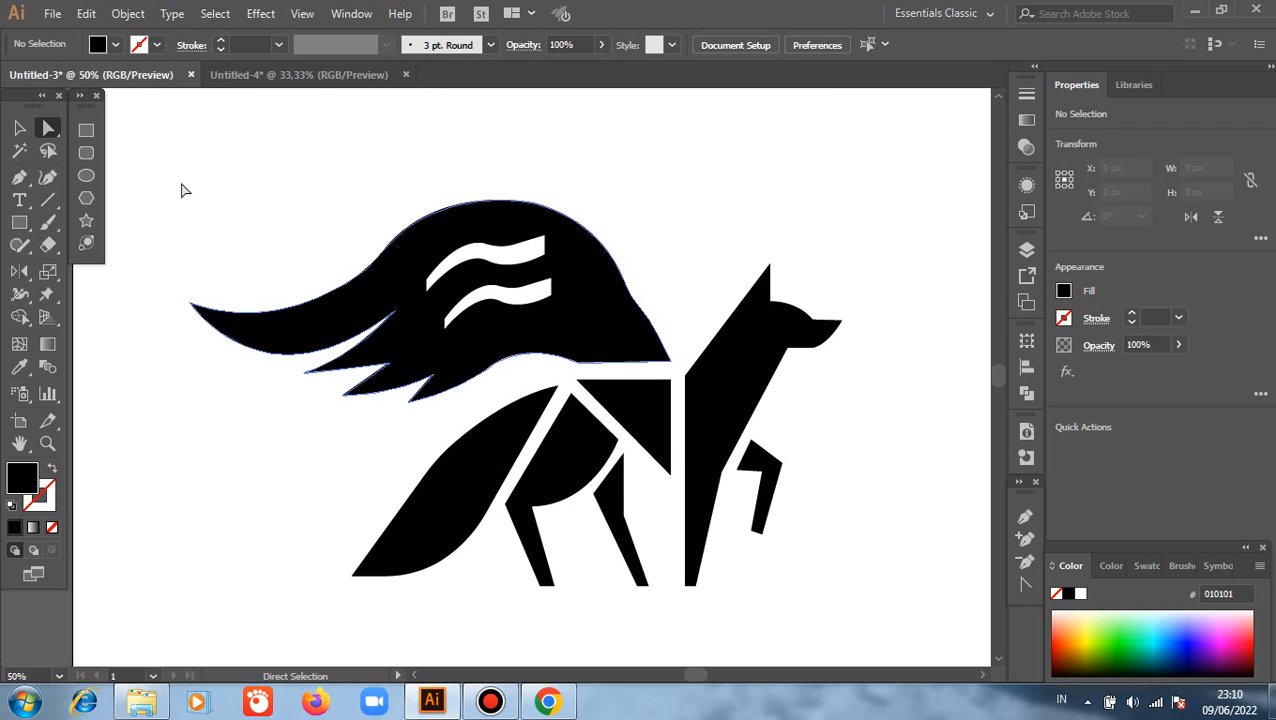
{"action": "left_click", "coordinate": [616, 260]}
{"action": "left_click", "coordinate": [385, 249]}
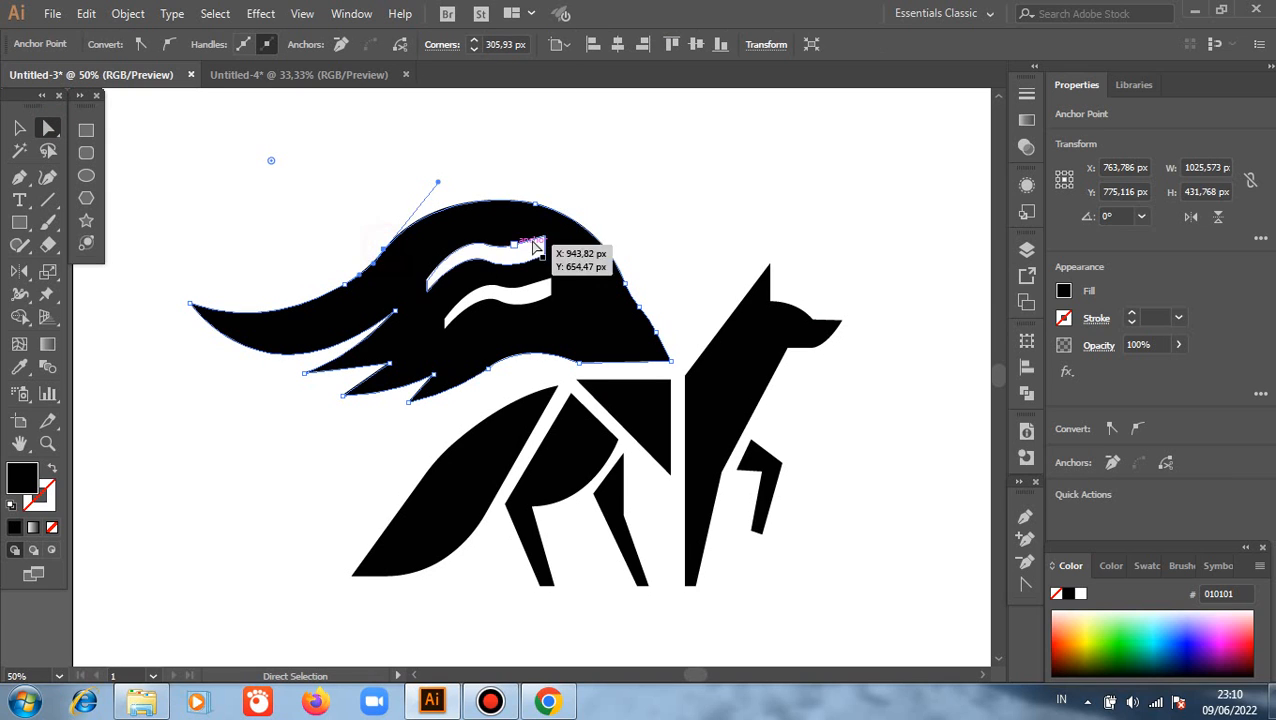
{"action": "left_click_drag", "start_coordinate": [535, 210], "coordinate": [429, 198]}
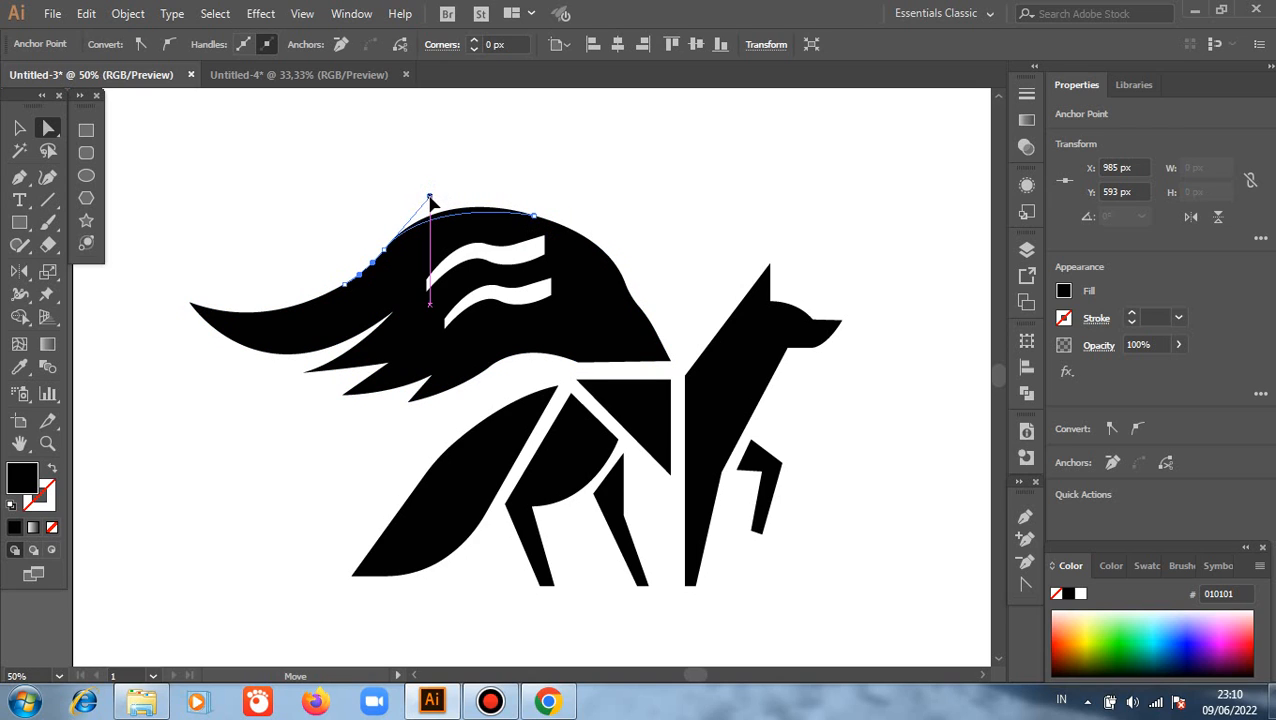
{"action": "left_click", "coordinate": [460, 164]}
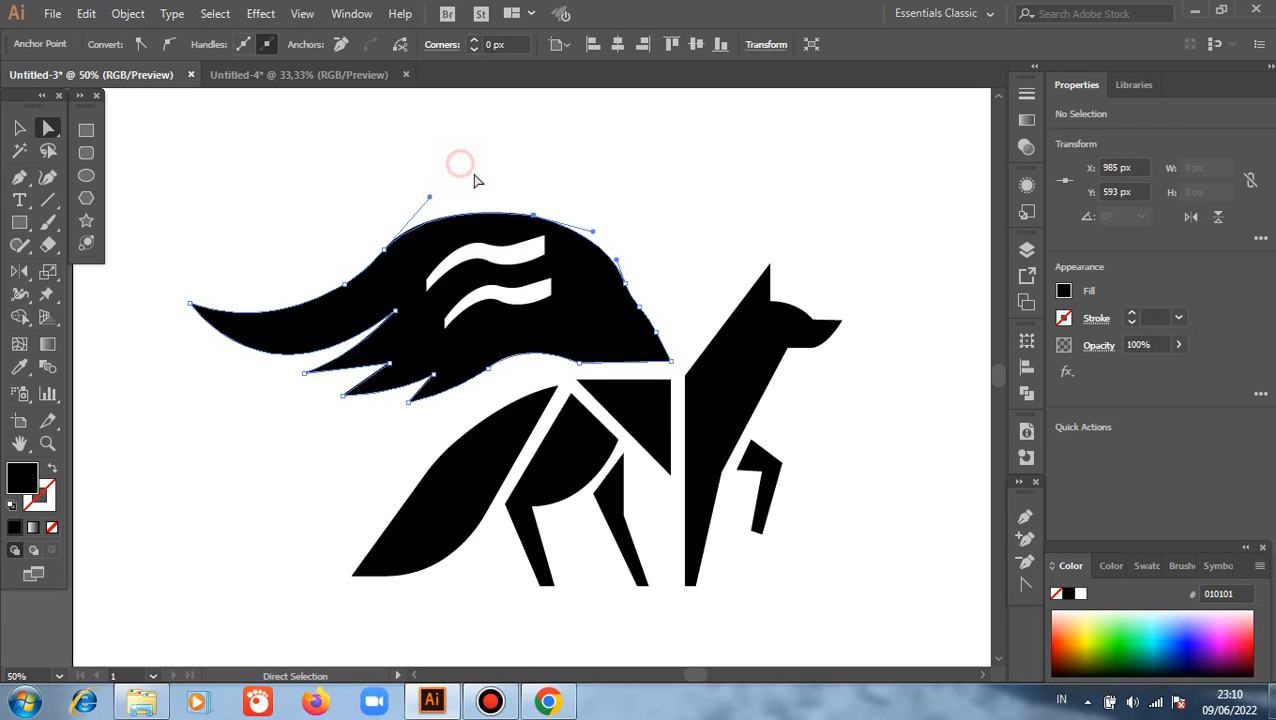
Round the corner at the arched back's top anchor for a smooth upper curve
{"action": "left_click", "coordinate": [533, 215]}
{"action": "left_click_drag", "start_coordinate": [530, 235], "coordinate": [478, 512]}
{"action": "left_click", "coordinate": [272, 432]}
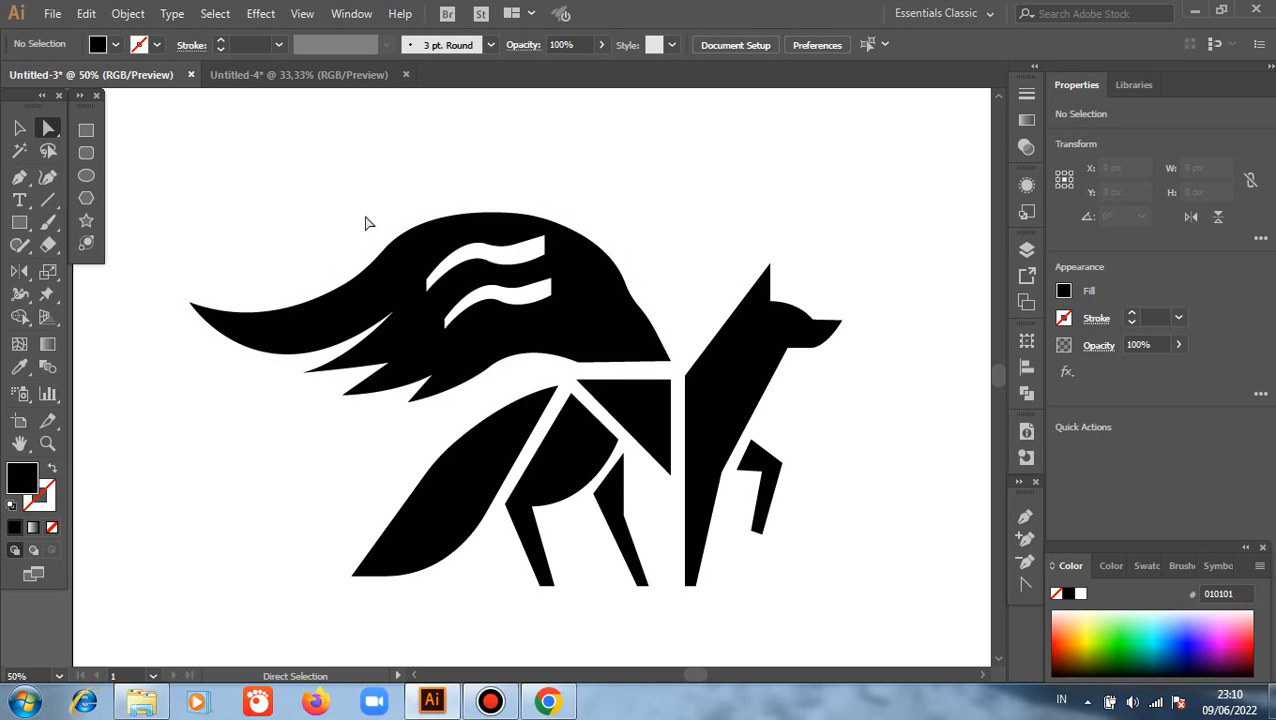
{"action": "left_click", "coordinate": [656, 341]}
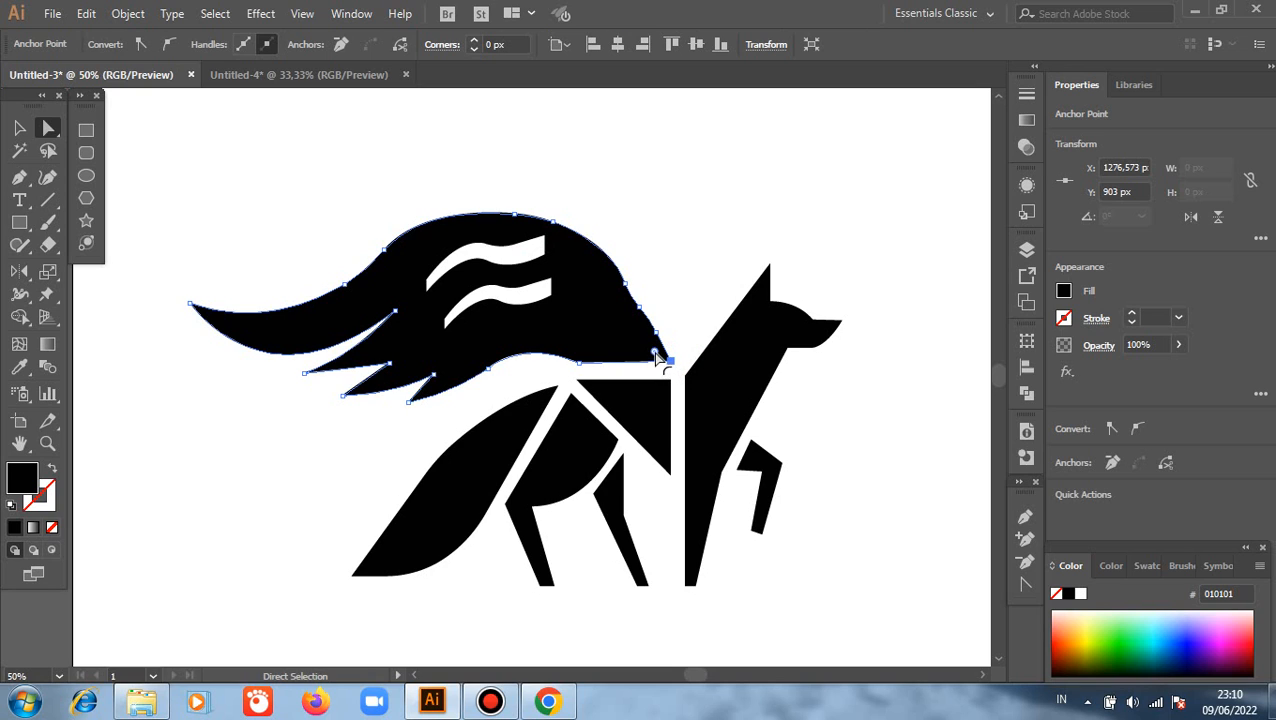
{"action": "left_click", "coordinate": [669, 291]}
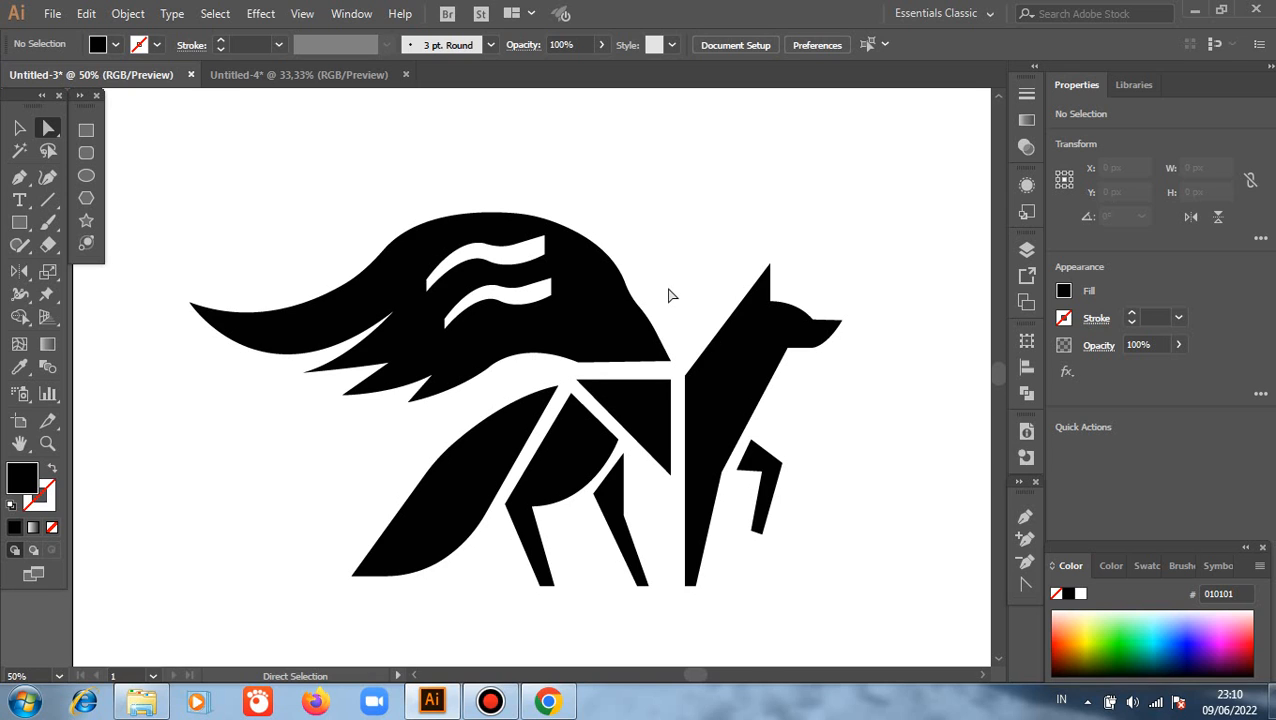
Move the lower white stripe to about X 924, Y 809 px, then shift both stripes to about X 921, Y 774 px
{"action": "scroll", "coordinate": [670, 295], "scroll_direction": "up", "scroll_amount": 1}
{"action": "left_click", "coordinate": [19, 128]}
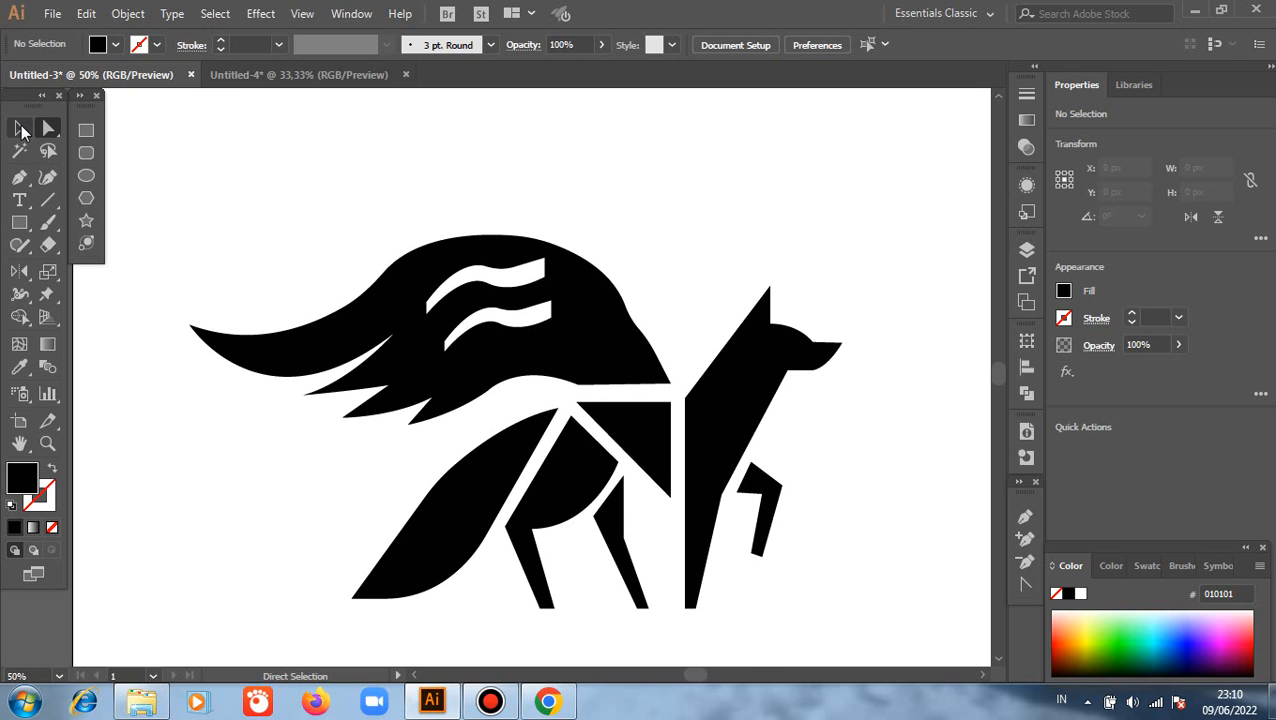
{"action": "left_click", "coordinate": [537, 329]}
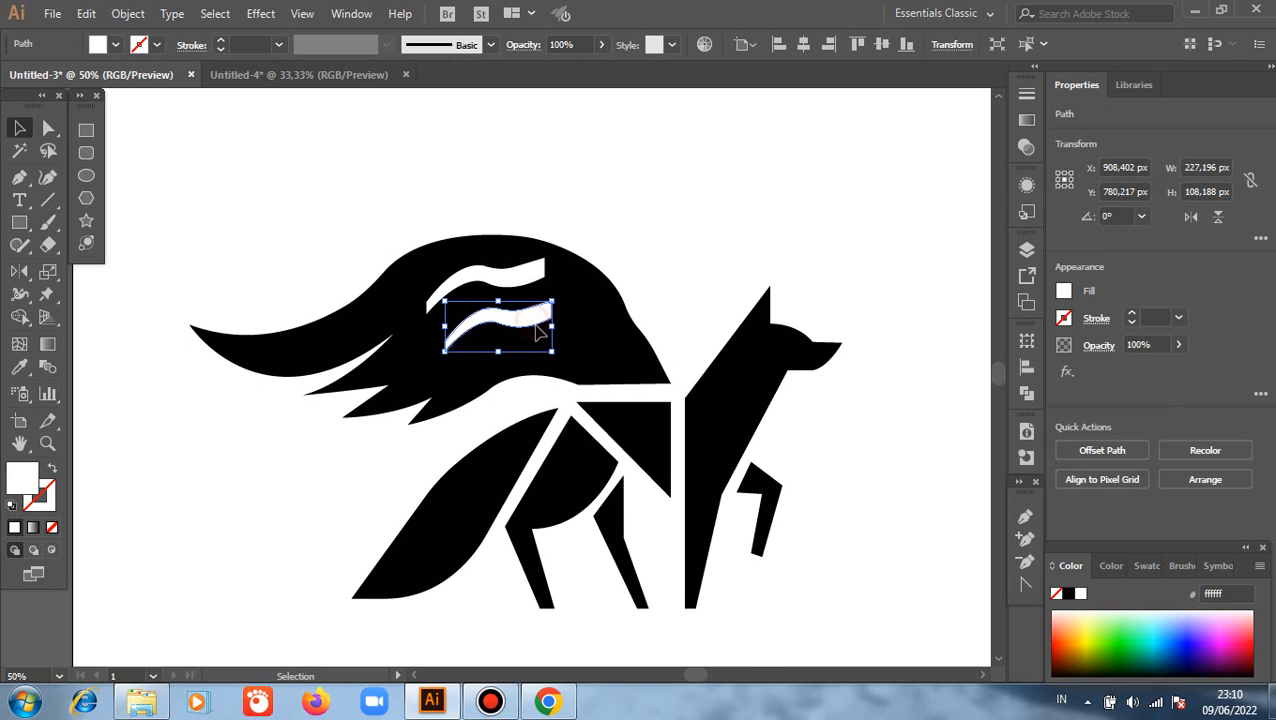
{"action": "left_click_drag", "start_coordinate": [533, 326], "coordinate": [540, 340]}
{"action": "left_click", "coordinate": [508, 281], "text": "shift"}
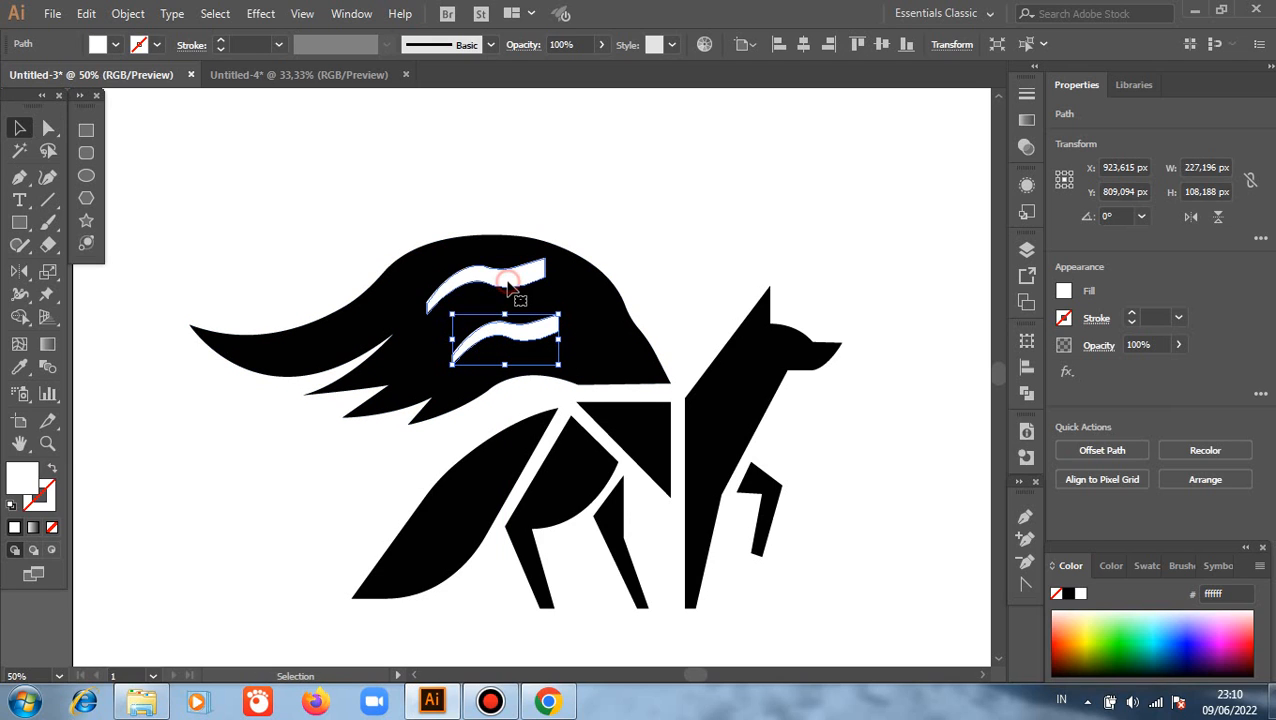
{"action": "left_click", "coordinate": [508, 284], "text": "shift"}
{"action": "left_click_drag", "start_coordinate": [510, 290], "coordinate": [522, 302]}
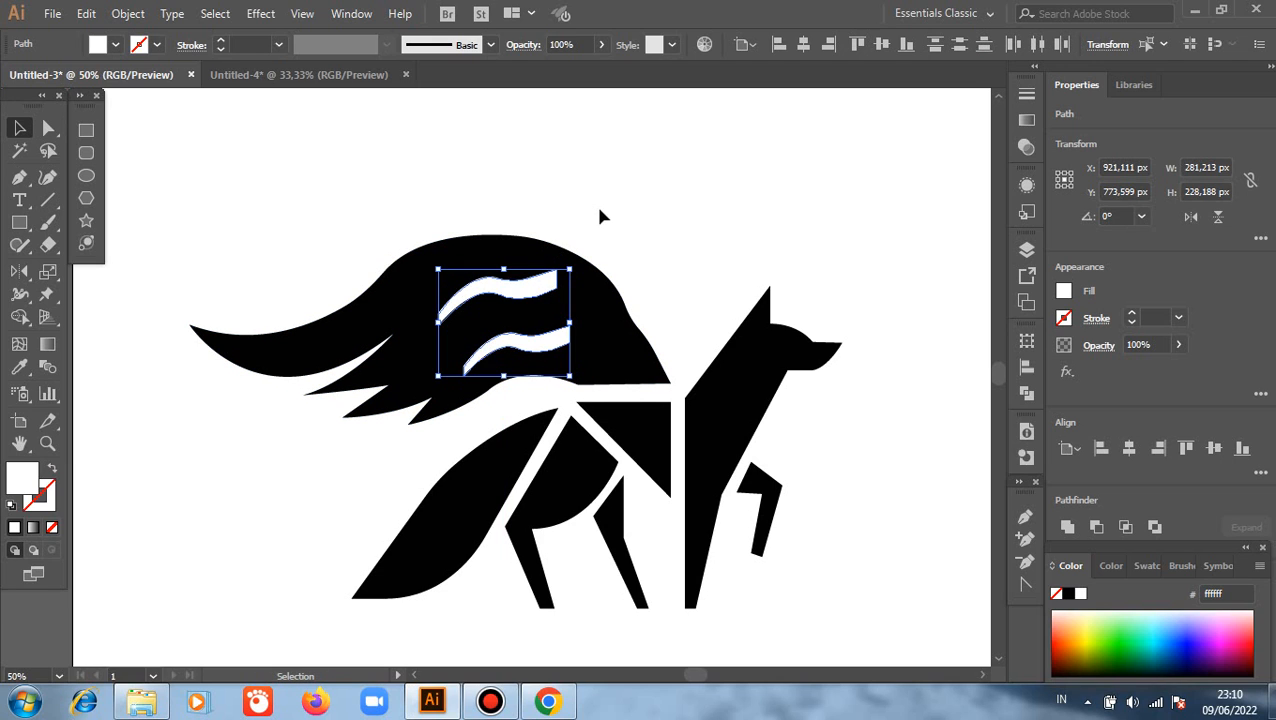
Move the lower white stripe slightly up and rearward, closer beneath the upper stripe
{"action": "left_click", "coordinate": [540, 348]}
{"action": "left_click_drag", "start_coordinate": [535, 344], "coordinate": [524, 333]}
{"action": "left_click", "coordinate": [657, 233]}
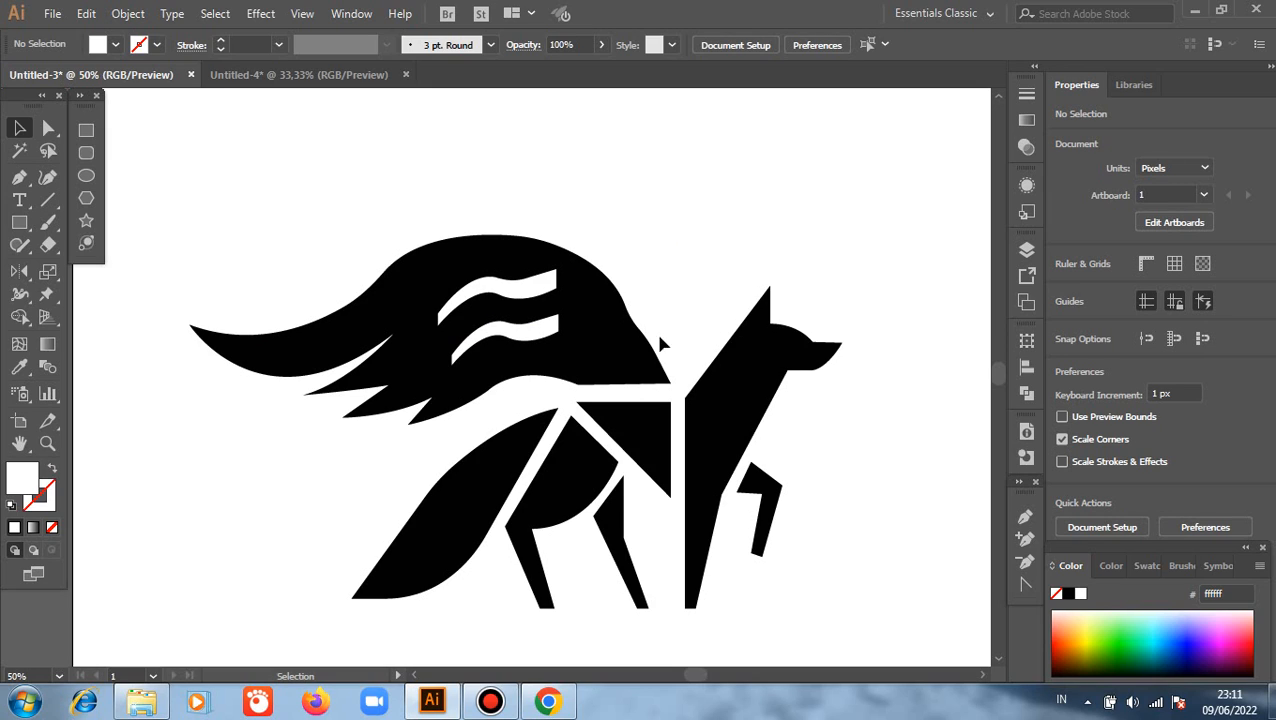
Group all the fox shapes together with the white stripes
{"action": "scroll", "coordinate": [801, 471], "scroll_direction": "down", "scroll_amount": 2}
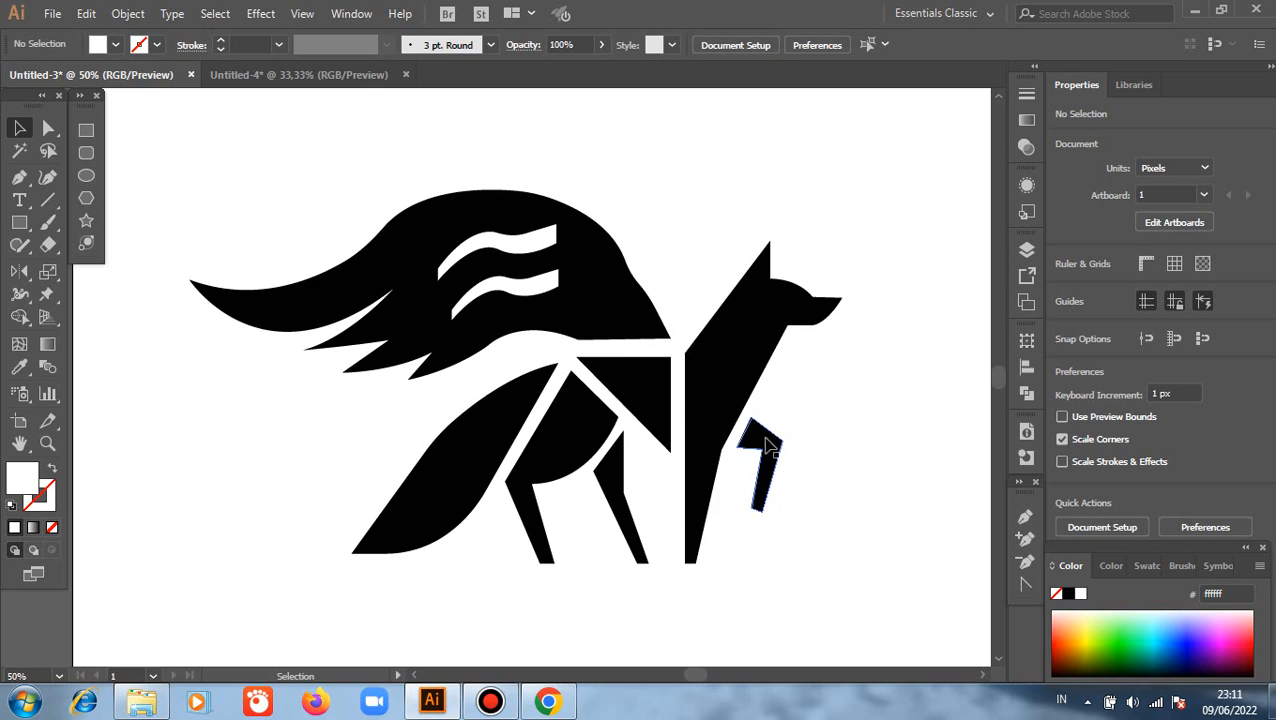
{"action": "scroll", "coordinate": [712, 390], "scroll_direction": "down", "scroll_amount": 1}
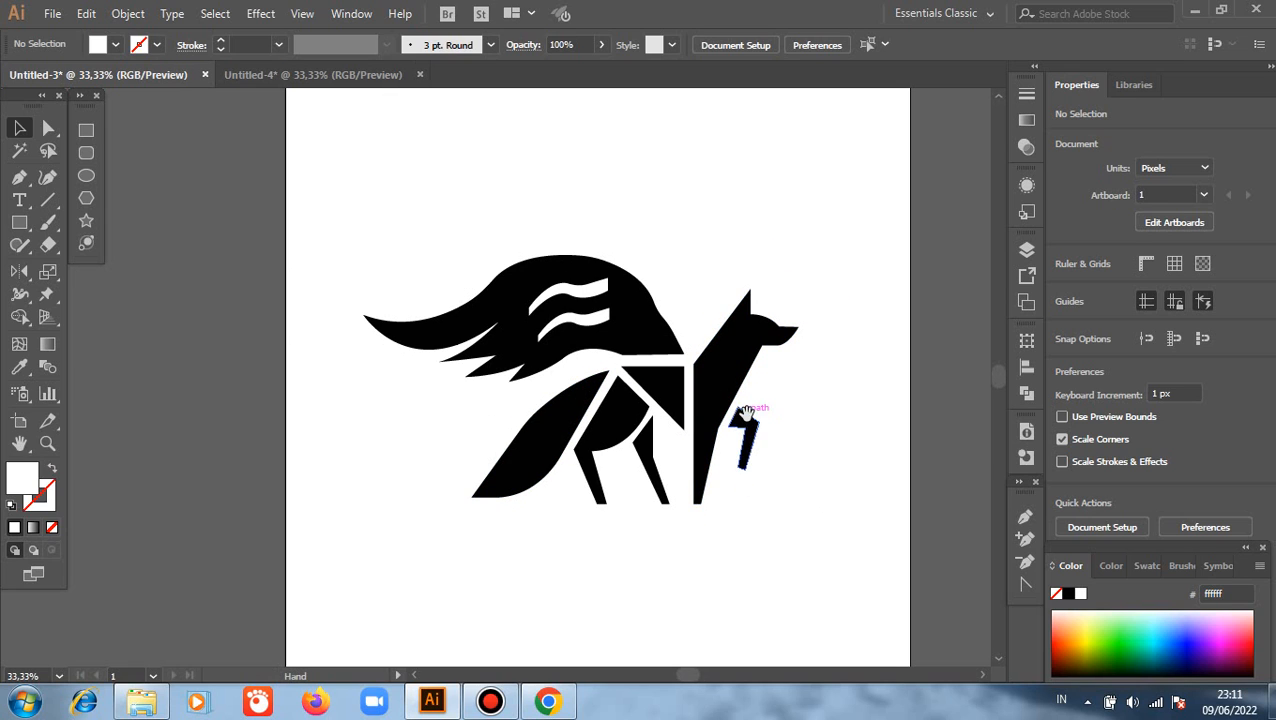
{"action": "left_click_drag", "start_coordinate": [745, 413], "coordinate": [691, 394]}
{"action": "left_click_drag", "start_coordinate": [361, 184], "coordinate": [757, 520]}
{"action": "right_click", "coordinate": [775, 280]}
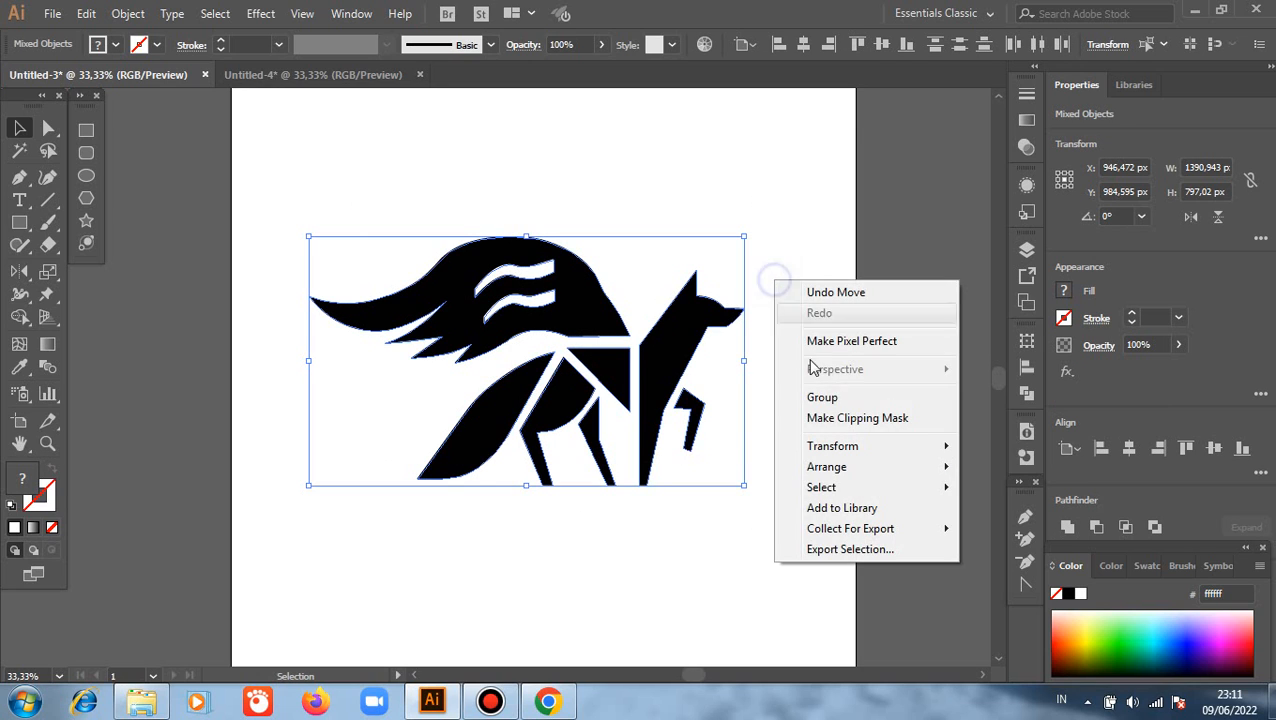
{"action": "left_click", "coordinate": [821, 398]}
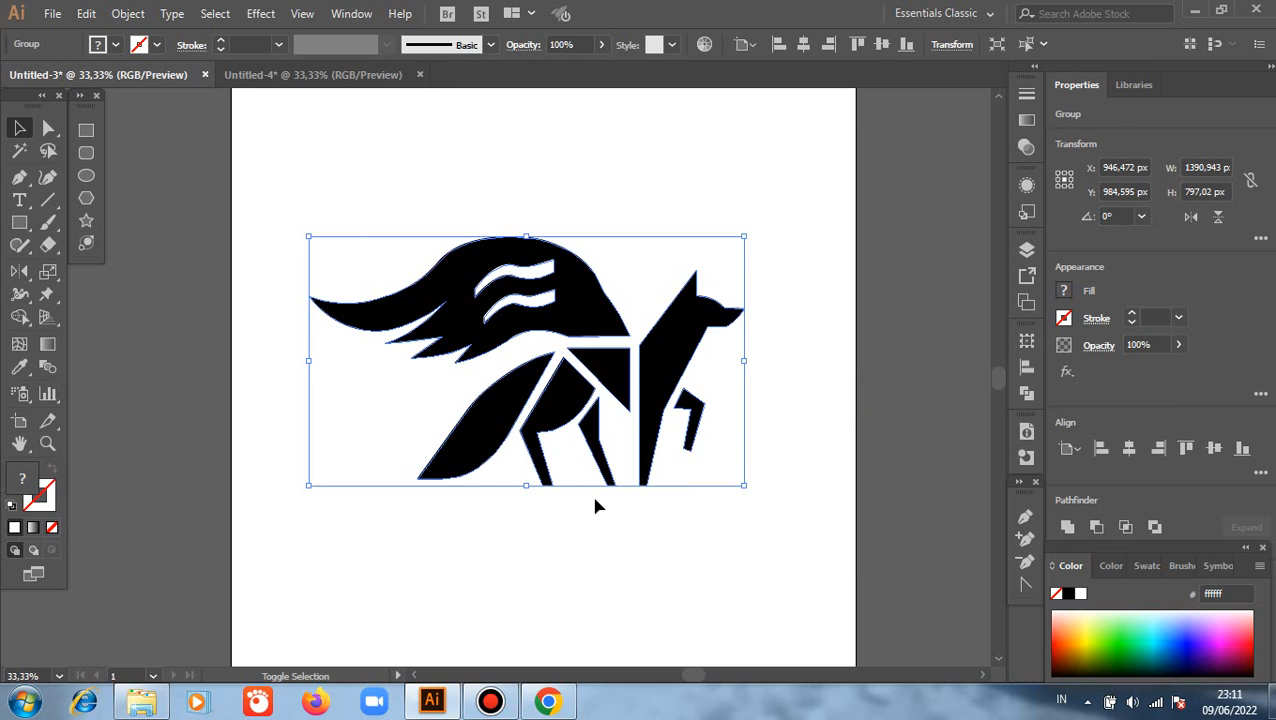
Scale the fox group down to about 791 × 453 px and centre it horizontally on the artboard
{"action": "left_click_drag", "start_coordinate": [522, 488], "coordinate": [524, 378]}
{"action": "left_click_drag", "start_coordinate": [584, 340], "coordinate": [567, 415]}
{"action": "left_click", "coordinate": [696, 420]}
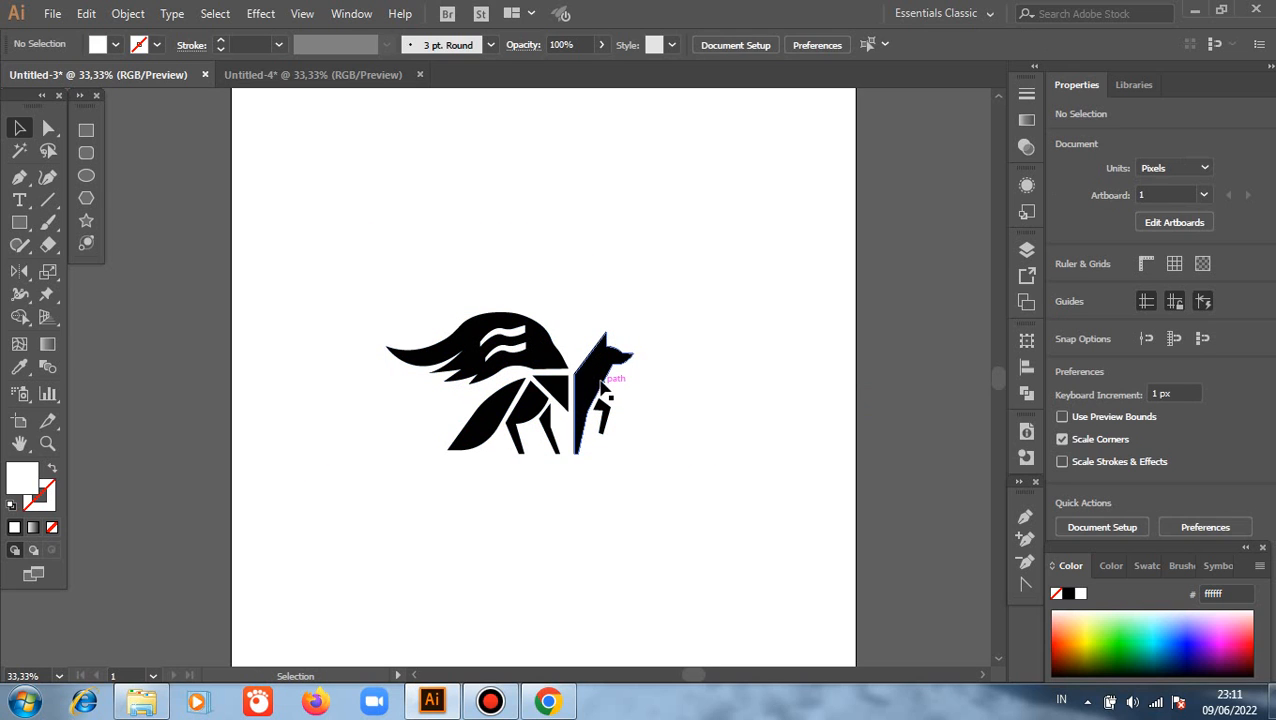
{"action": "key", "text": "ctrl+a"}
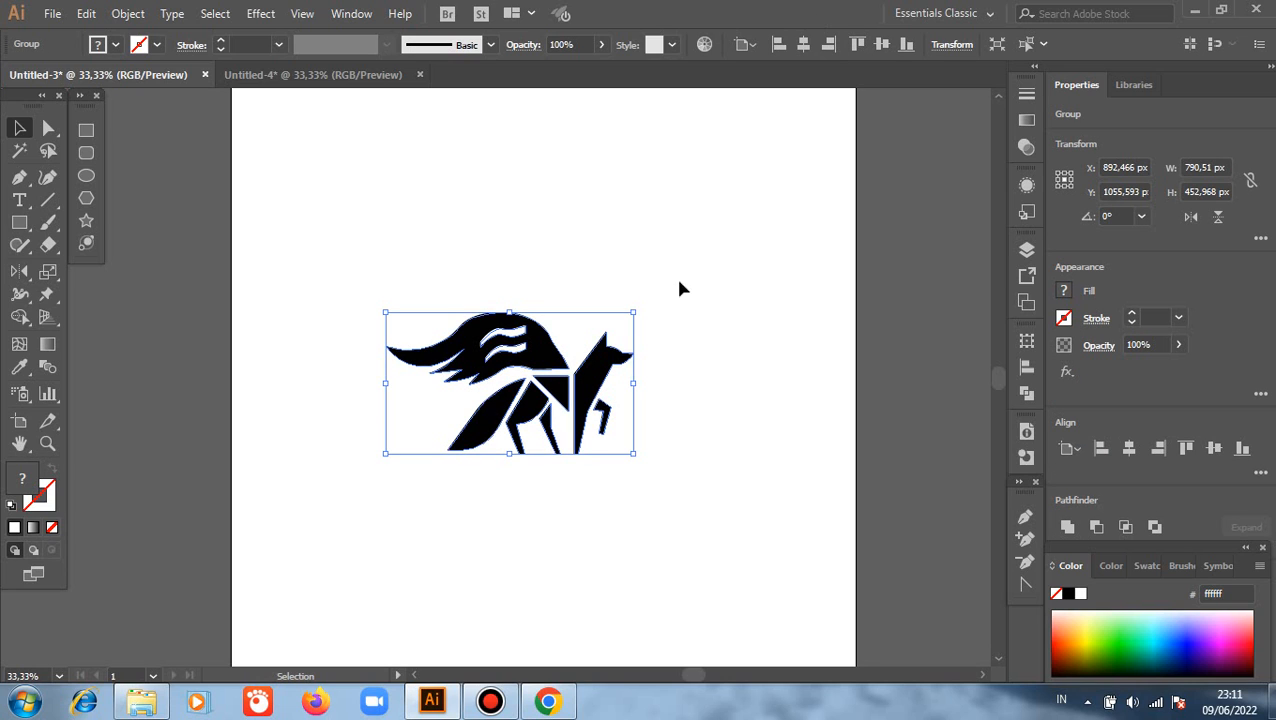
{"action": "left_click", "coordinate": [803, 44]}
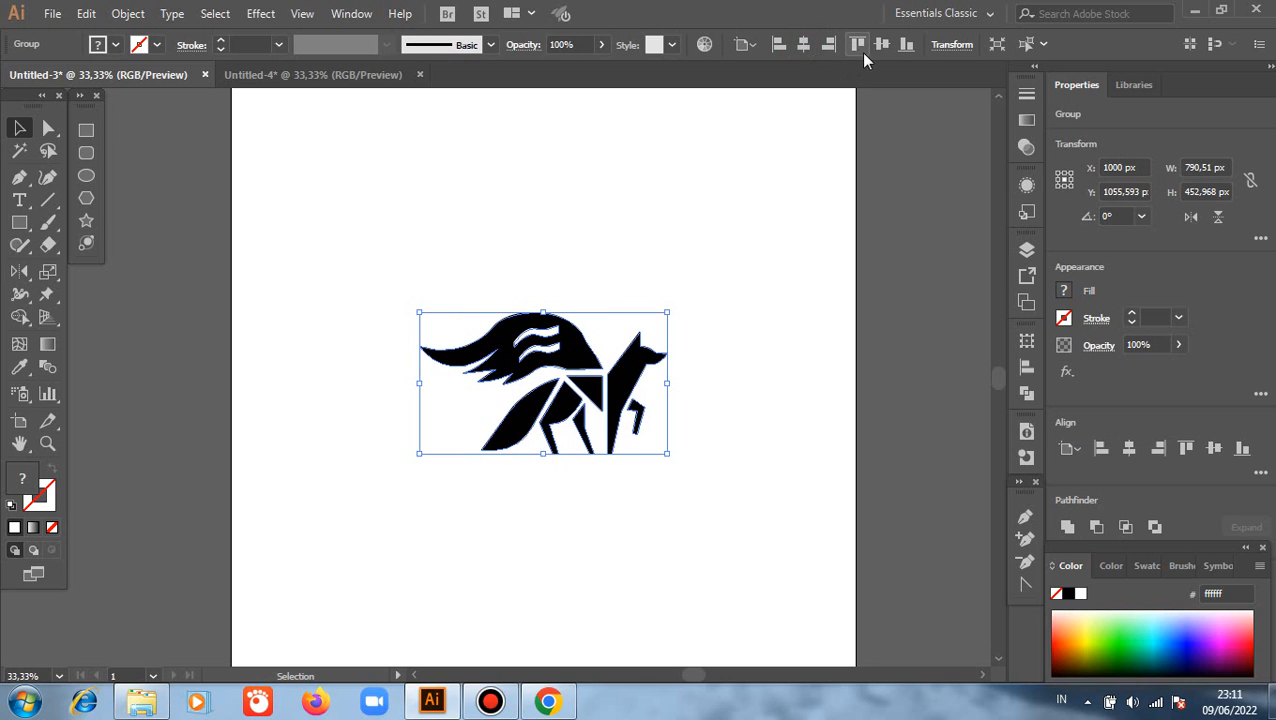
{"action": "left_click", "coordinate": [704, 420]}
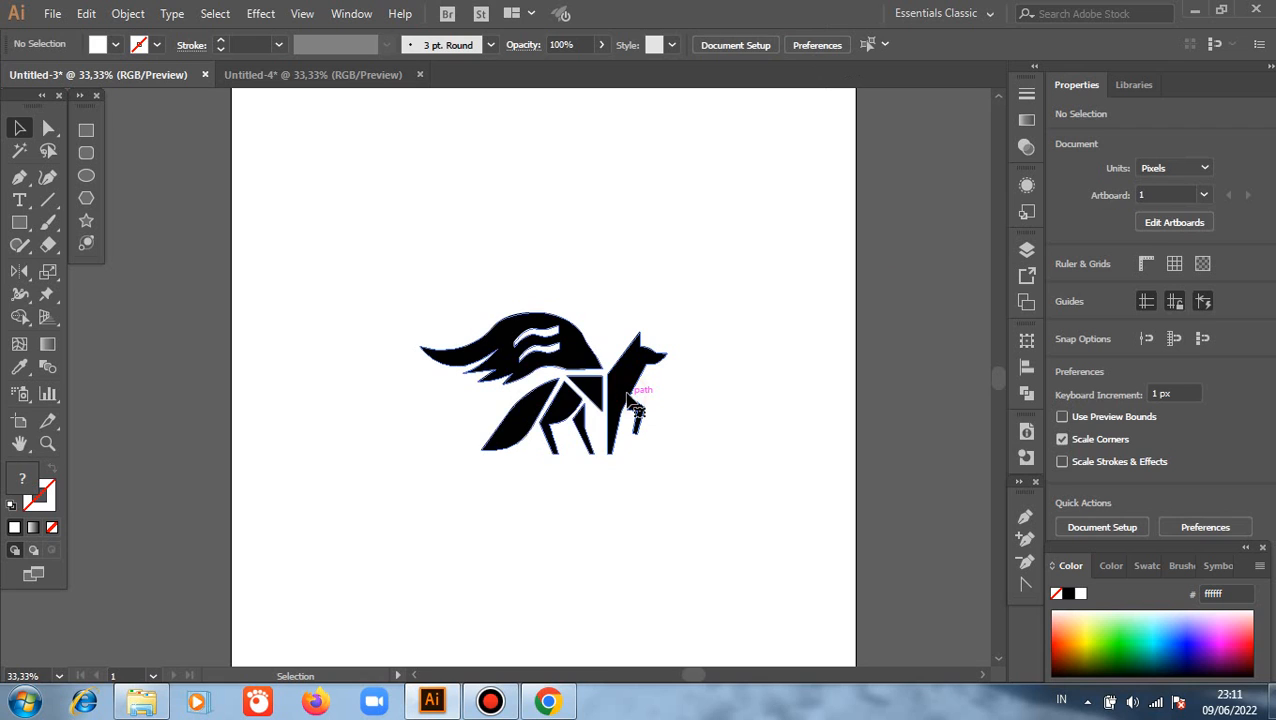
Duplicate the fox logo into the artboard's upper-right area, scaled to about 515 × 295 px, near X 1638, Y 414 px
{"action": "left_click", "coordinate": [628, 395]}
{"action": "left_click_drag", "start_coordinate": [600, 385], "coordinate": [765, 172]}
{"action": "left_click_drag", "start_coordinate": [701, 113], "coordinate": [844, 231]}
{"action": "left_click_drag", "start_coordinate": [752, 212], "coordinate": [793, 186]}
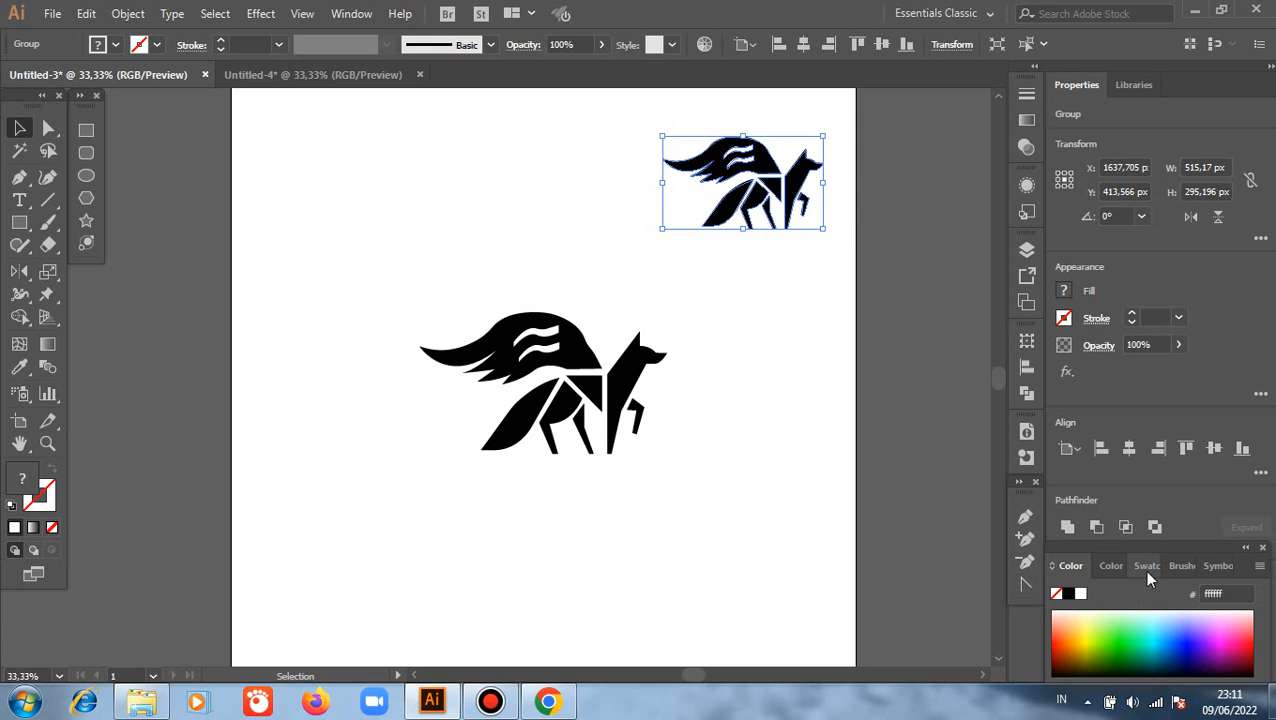
Fill the entire smaller fox copy with the orange swatch
{"action": "left_click", "coordinate": [1147, 565]}
{"action": "left_click", "coordinate": [1214, 624]}
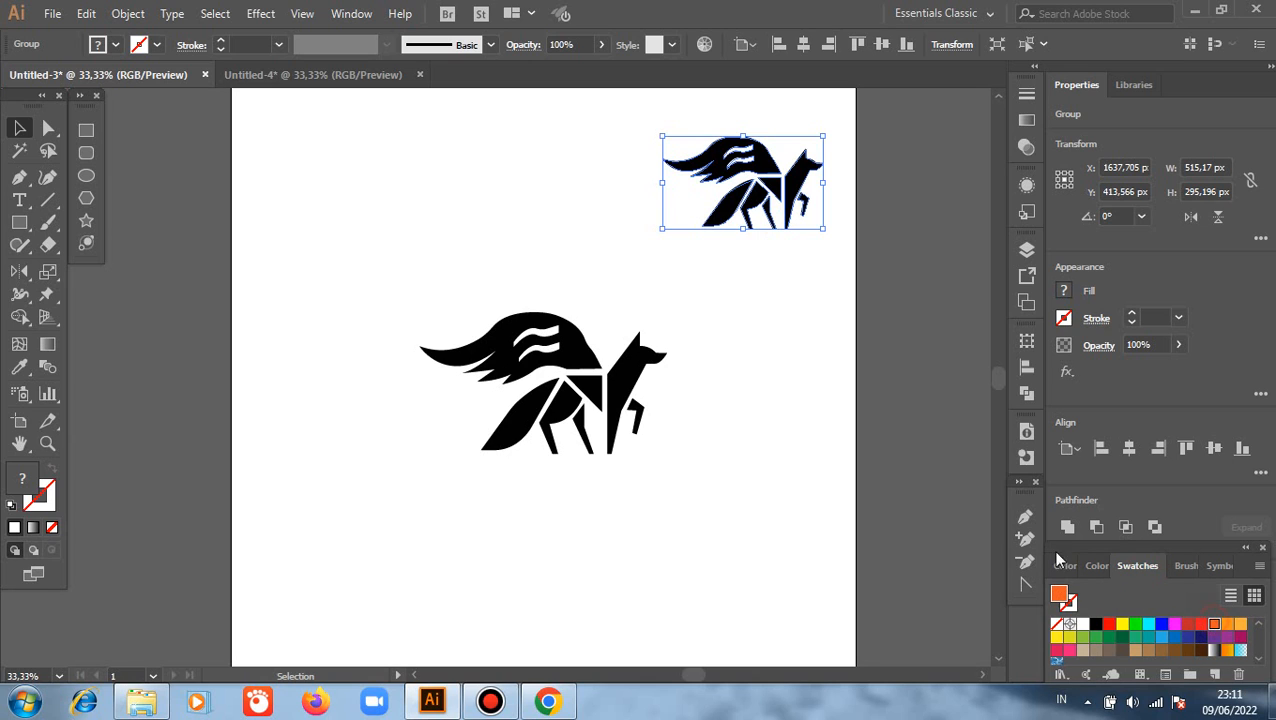
{"action": "left_click", "coordinate": [905, 325]}
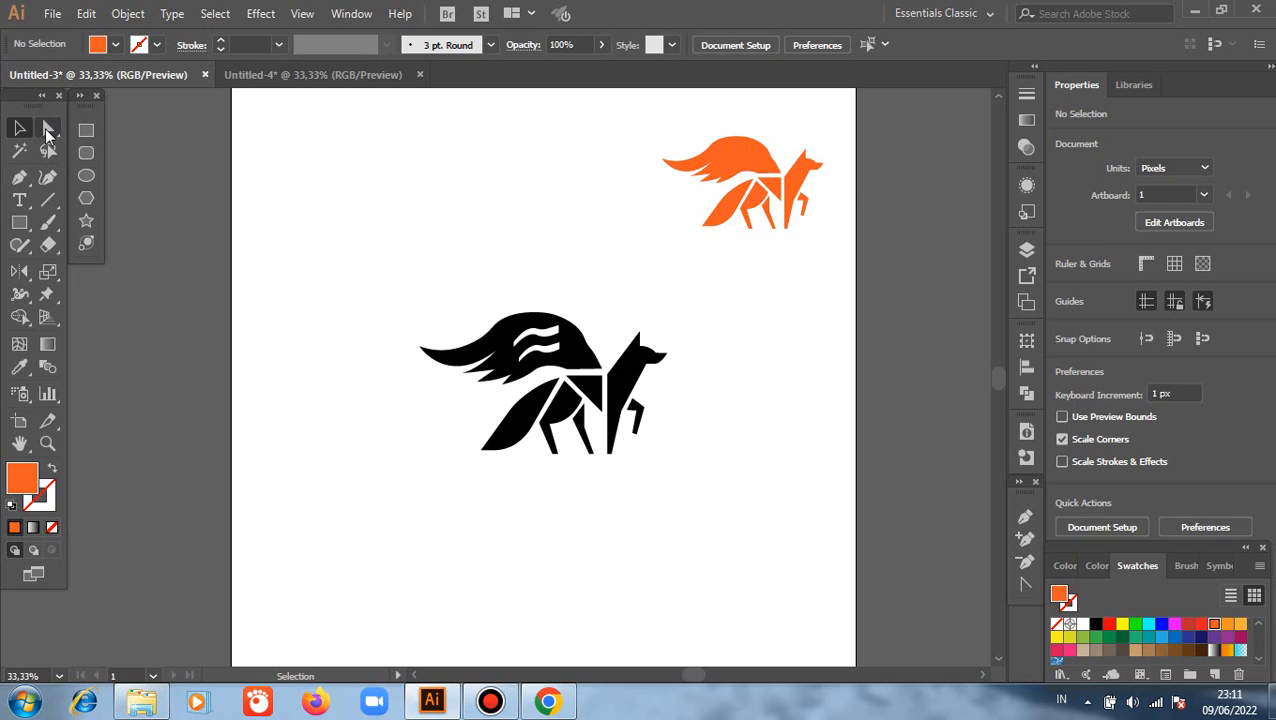
Recolour both stripes on the orange fox white by sampling the blank artboard with the Eyedropper
{"action": "left_click", "coordinate": [48, 127]}
{"action": "left_click", "coordinate": [755, 188]}
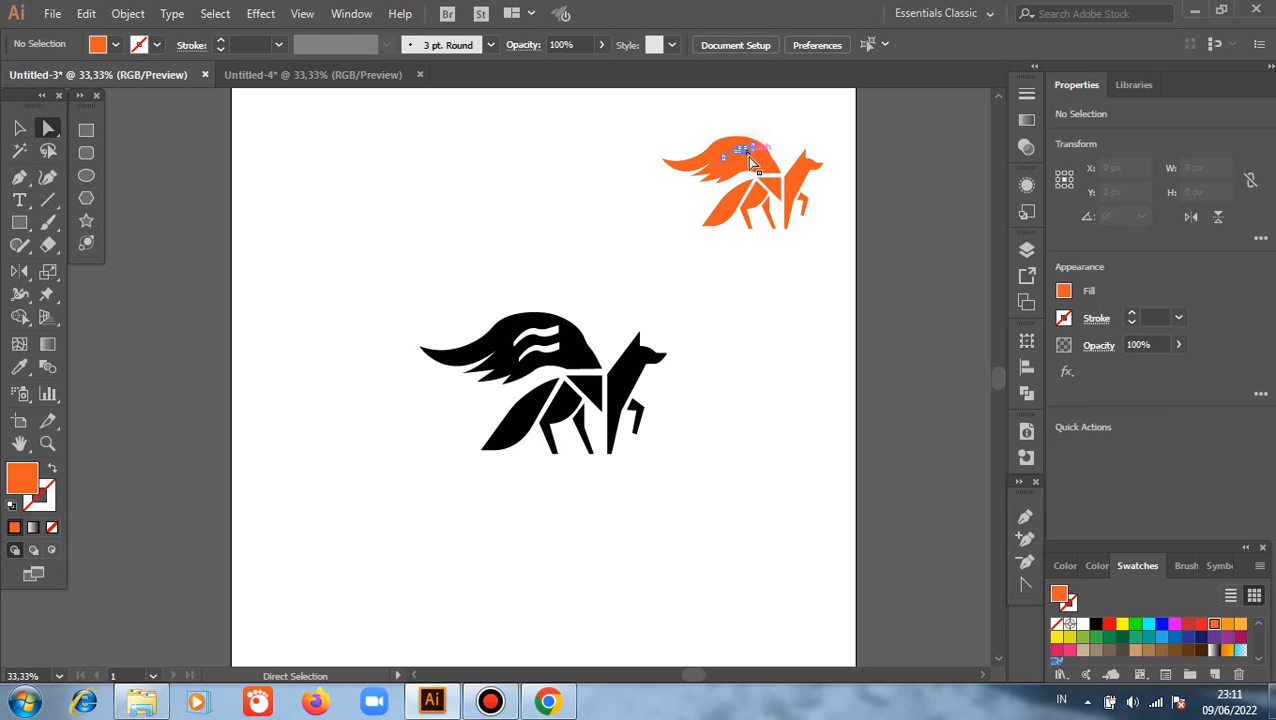
{"action": "left_click", "coordinate": [746, 155]}
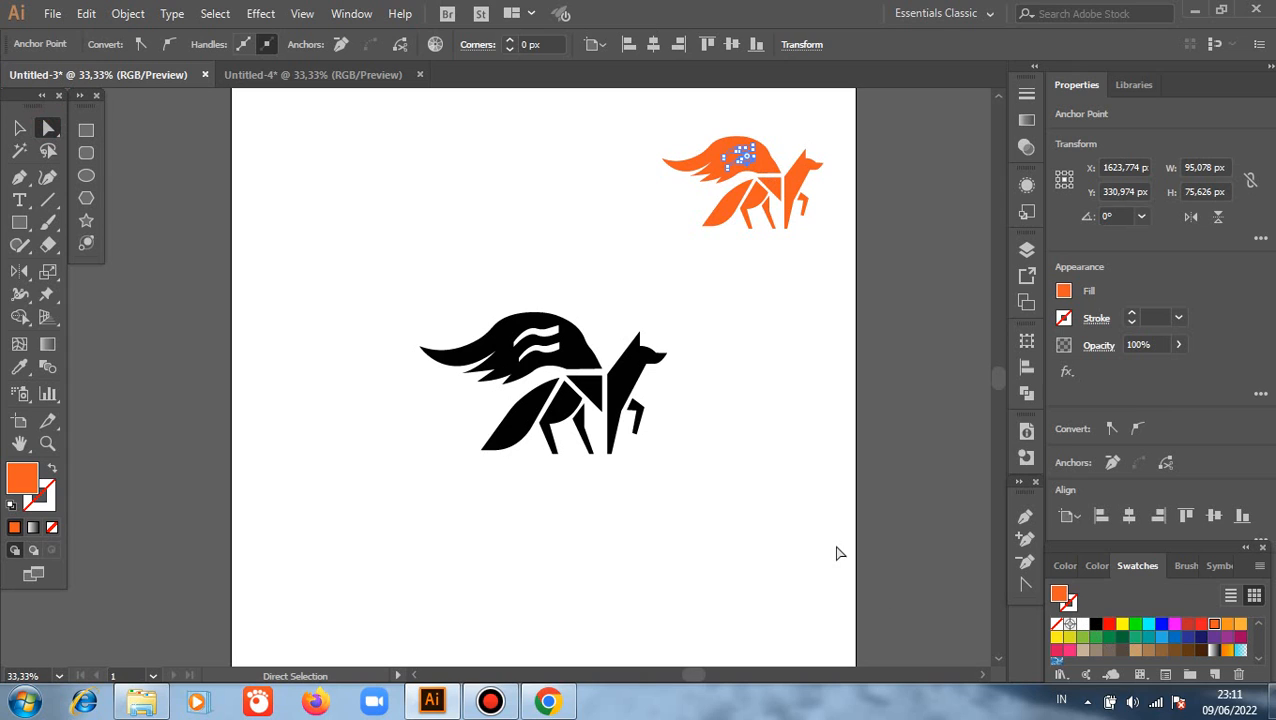
{"action": "key", "text": "i"}
{"action": "left_click", "coordinate": [716, 498]}
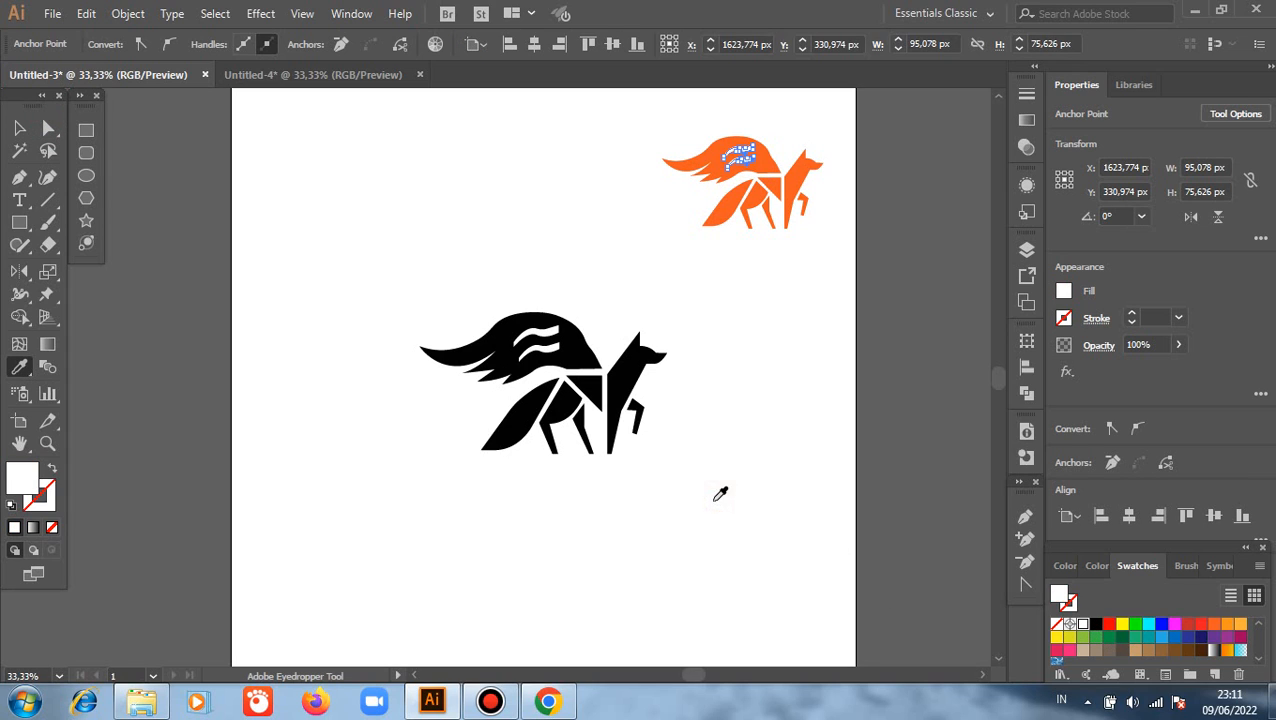
{"action": "left_click", "coordinate": [23, 130]}
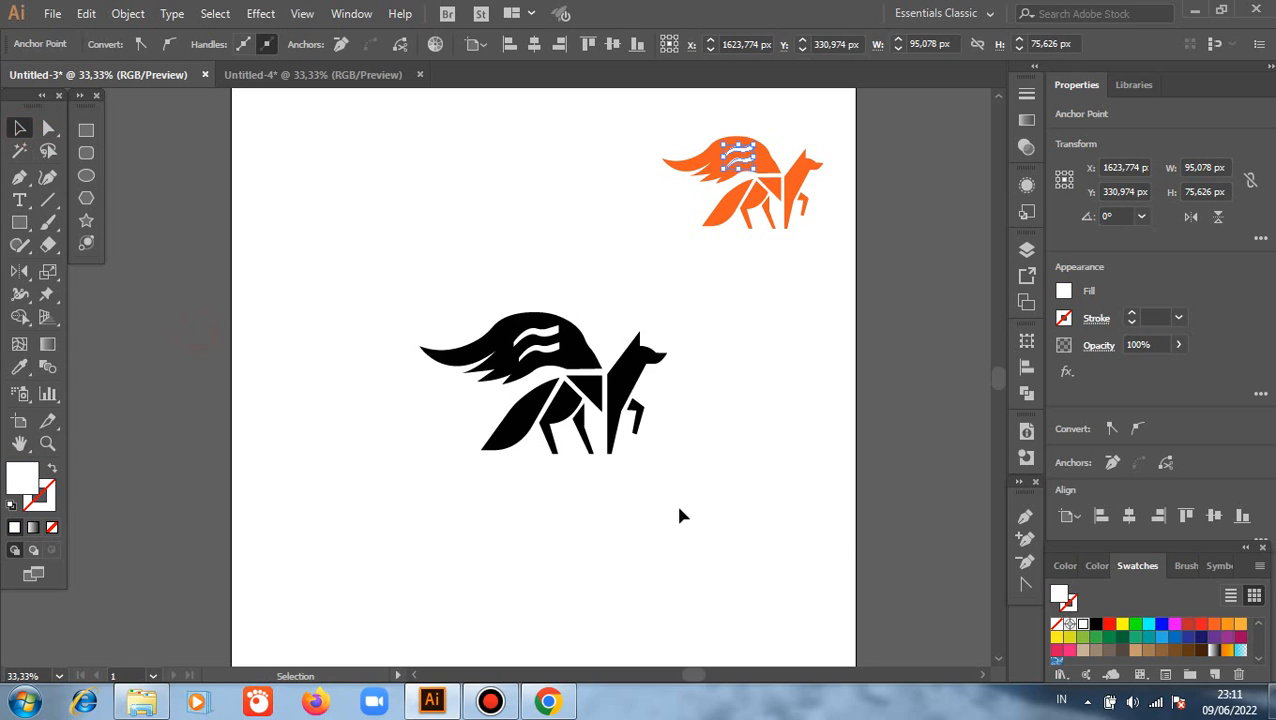
{"action": "left_click", "coordinate": [833, 451]}
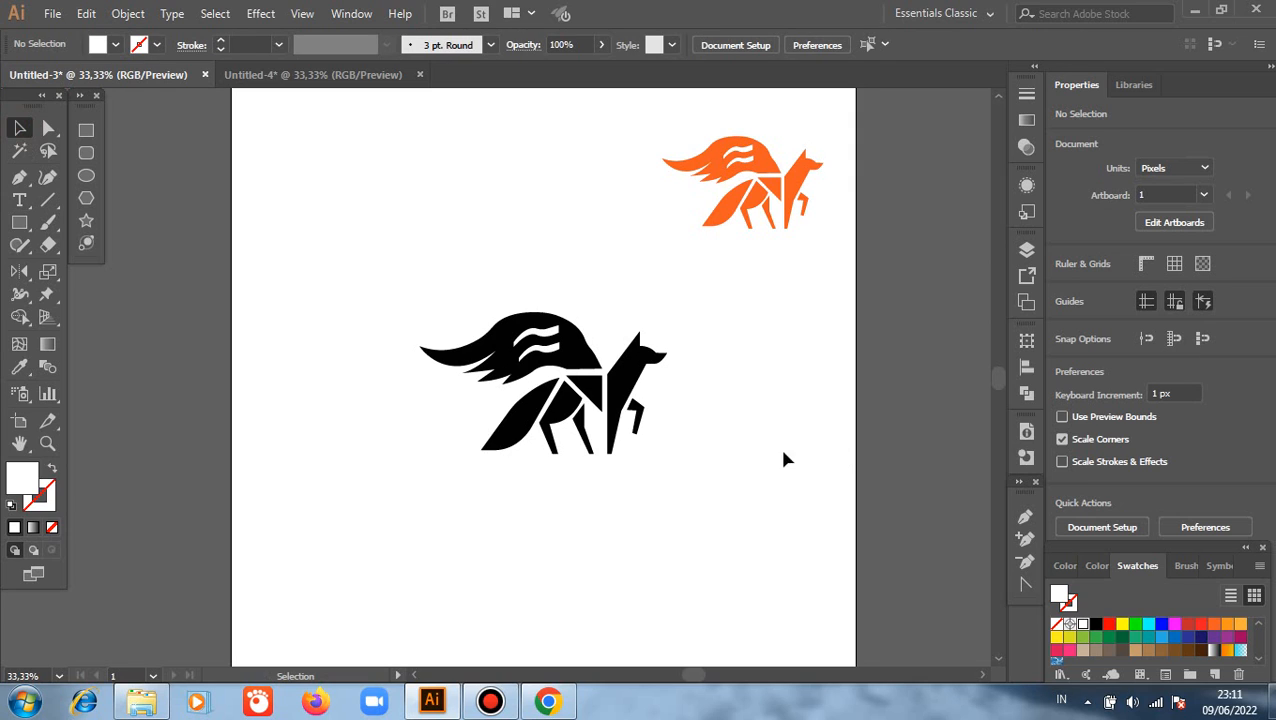
{"action": "scroll", "coordinate": [779, 452], "scroll_direction": "down", "scroll_amount": 2}
{"action": "scroll", "coordinate": [762, 470], "scroll_direction": "up", "scroll_amount": 2}
{"action": "scroll", "coordinate": [762, 470], "scroll_direction": "up", "scroll_amount": 1}
{"action": "scroll", "coordinate": [783, 459], "scroll_direction": "up", "scroll_amount": 1}
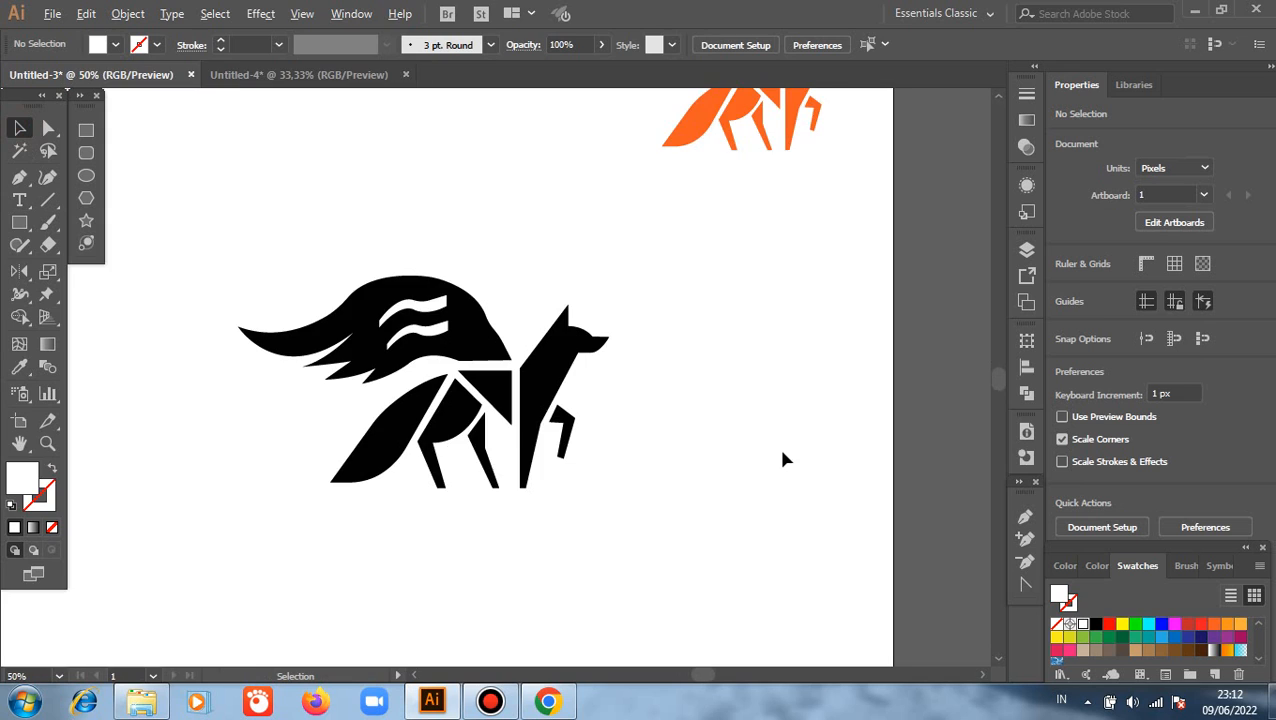
{"action": "scroll", "coordinate": [779, 430], "scroll_direction": "down", "scroll_amount": 2}
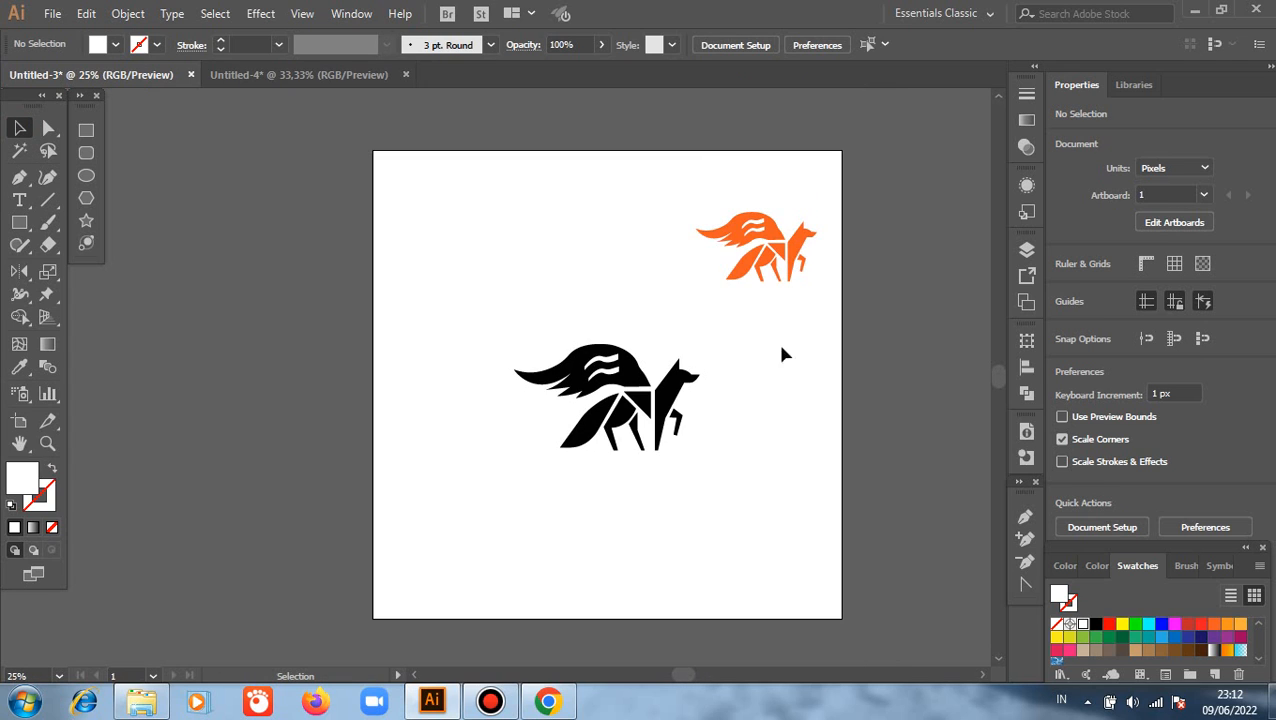
{"action": "mouse_move", "coordinate": [788, 8]}
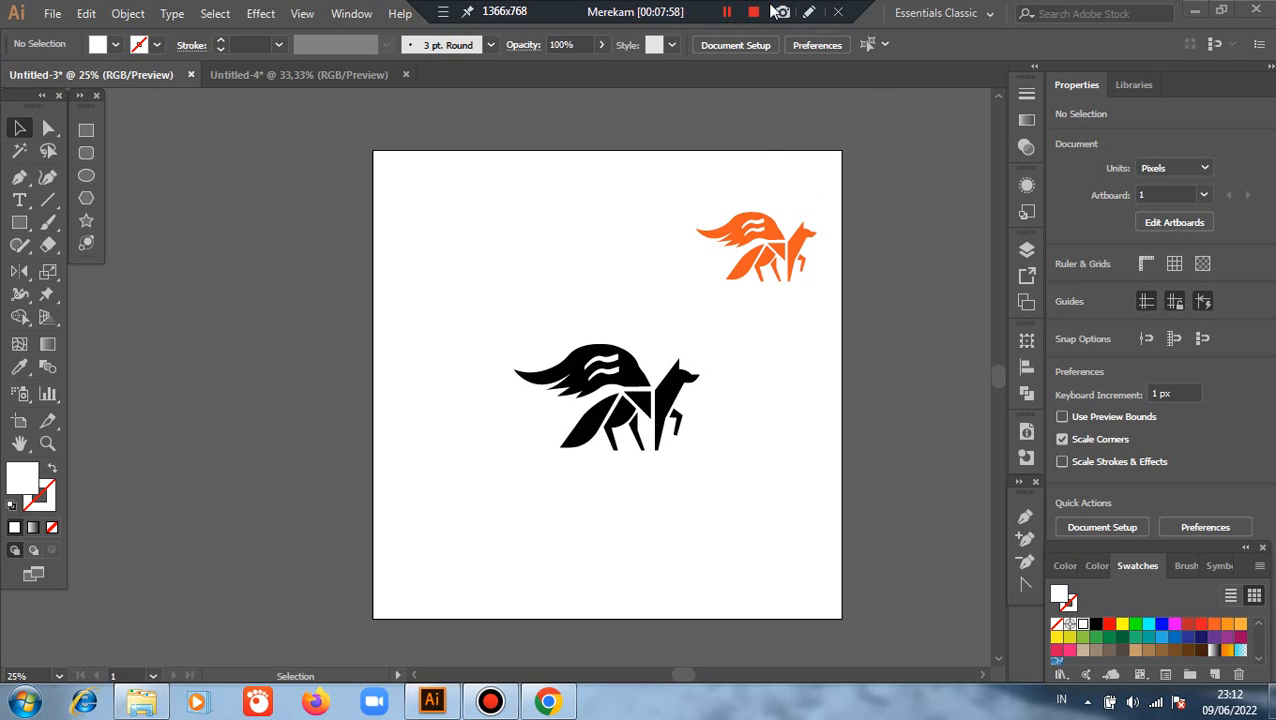